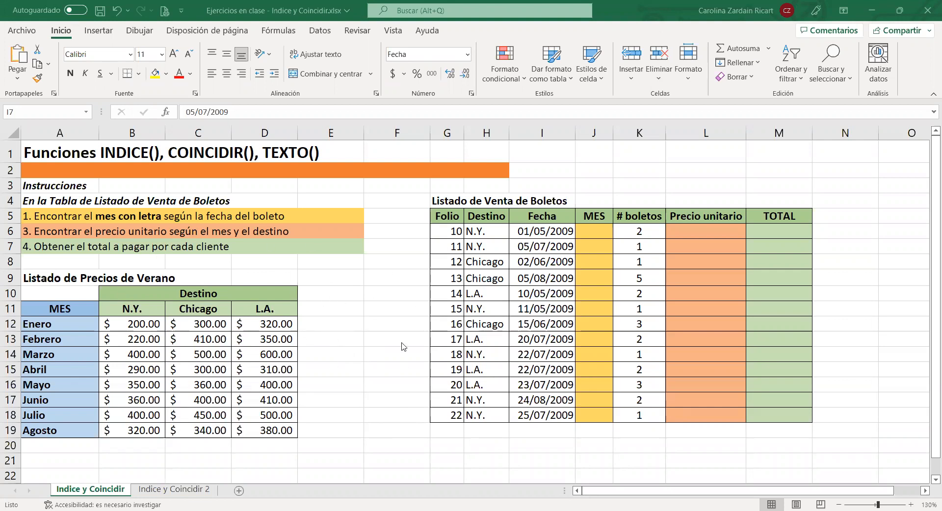
Step: Examine the summer price list, covering the destination headers in B11:D11, the months in A12:A19 and the prices in B12:D19
click(345, 376)
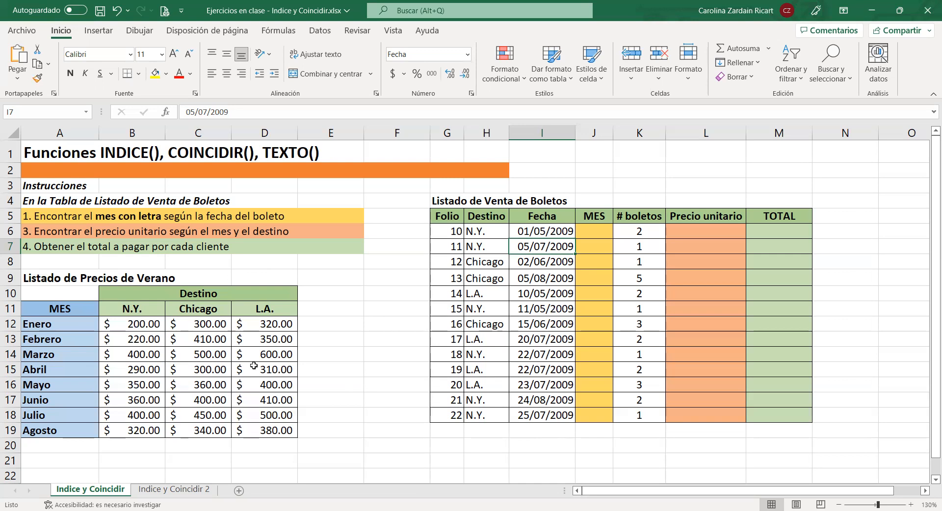
click(147, 311)
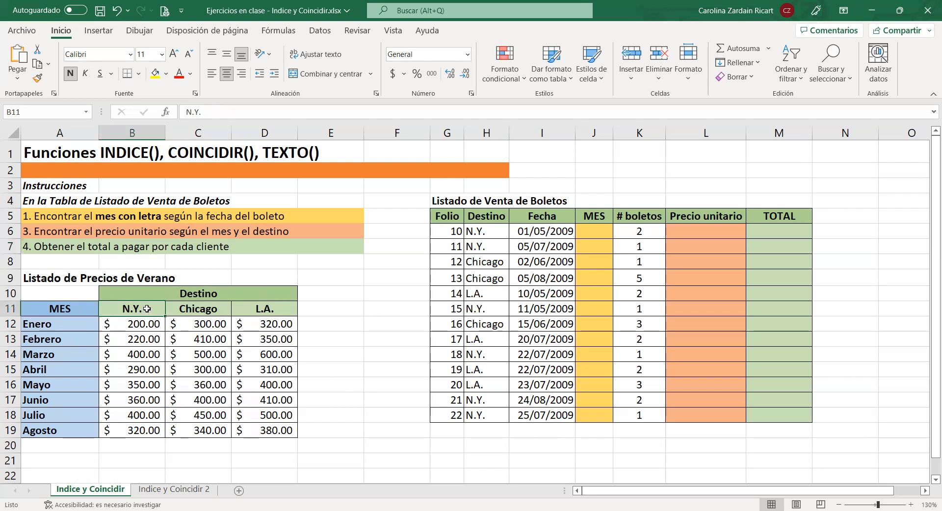
click(225, 308)
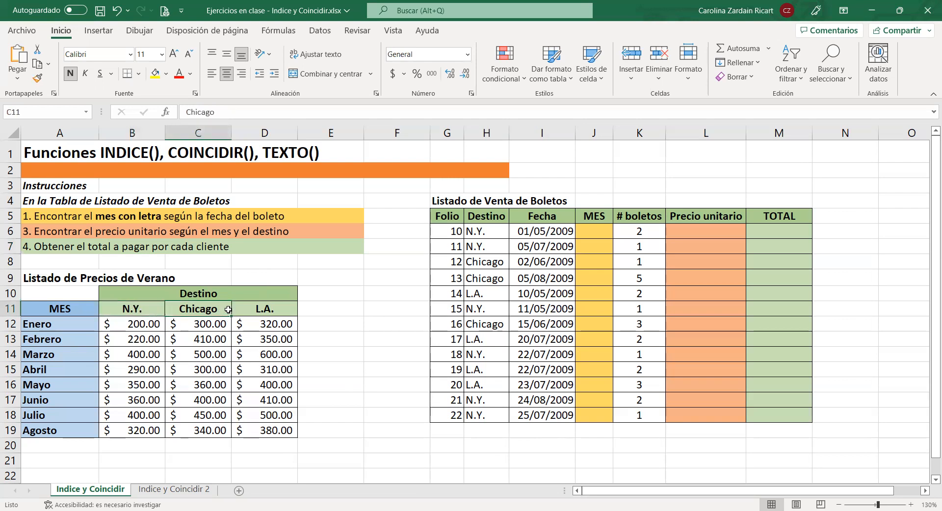
drag(58, 325, 60, 431)
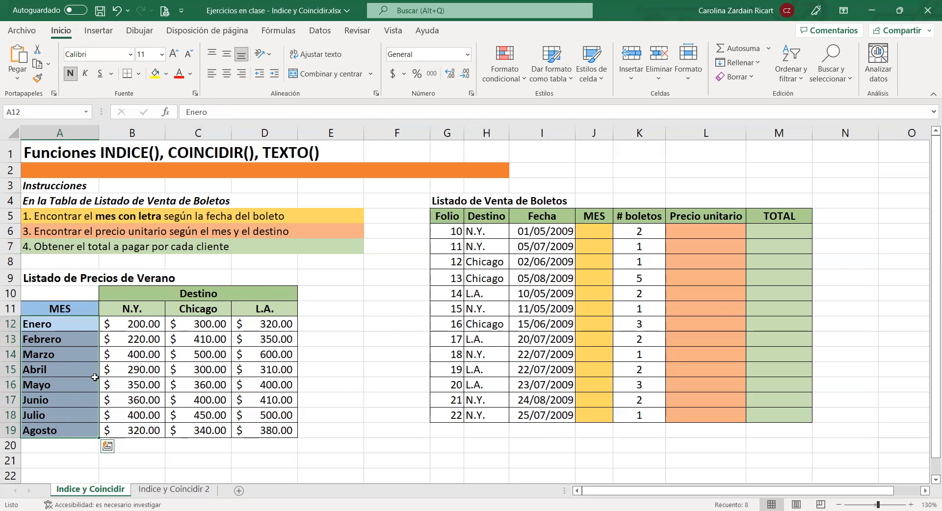
click(120, 367)
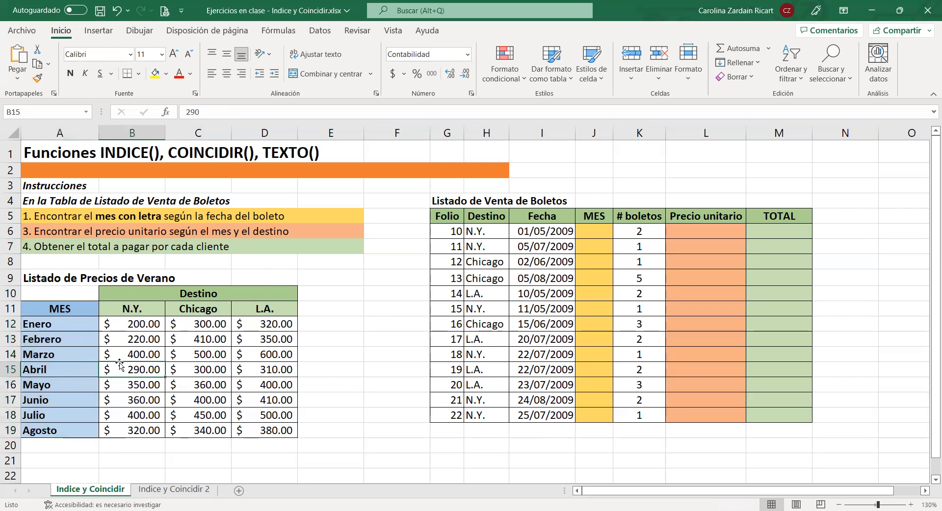
drag(69, 324, 53, 427)
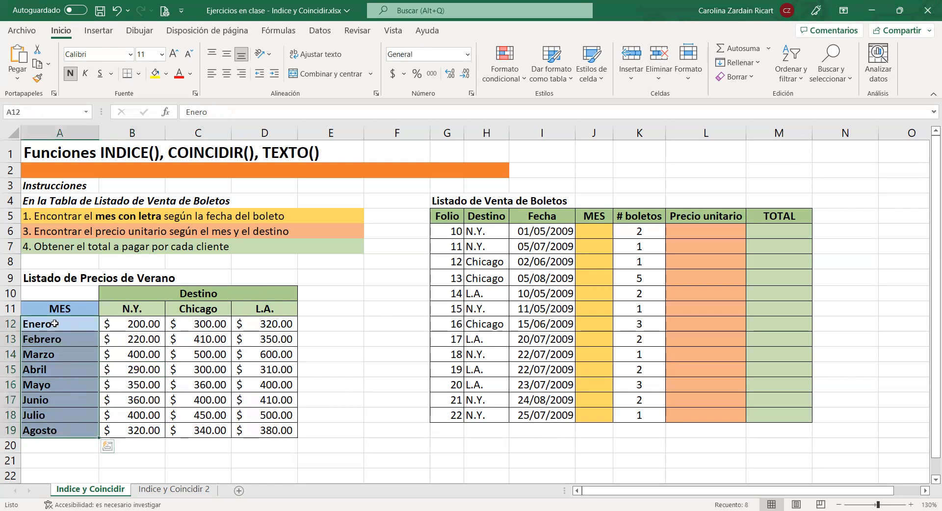
drag(138, 309, 265, 309)
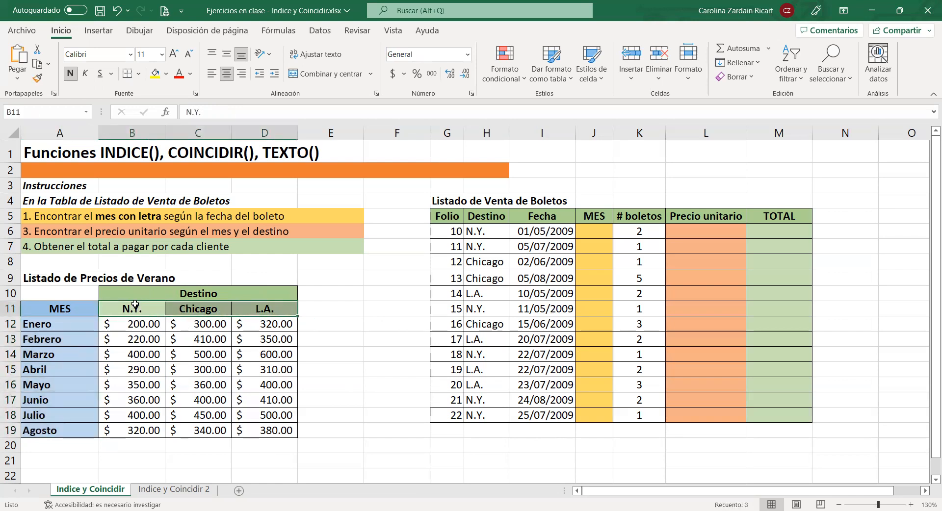
drag(140, 294, 135, 303)
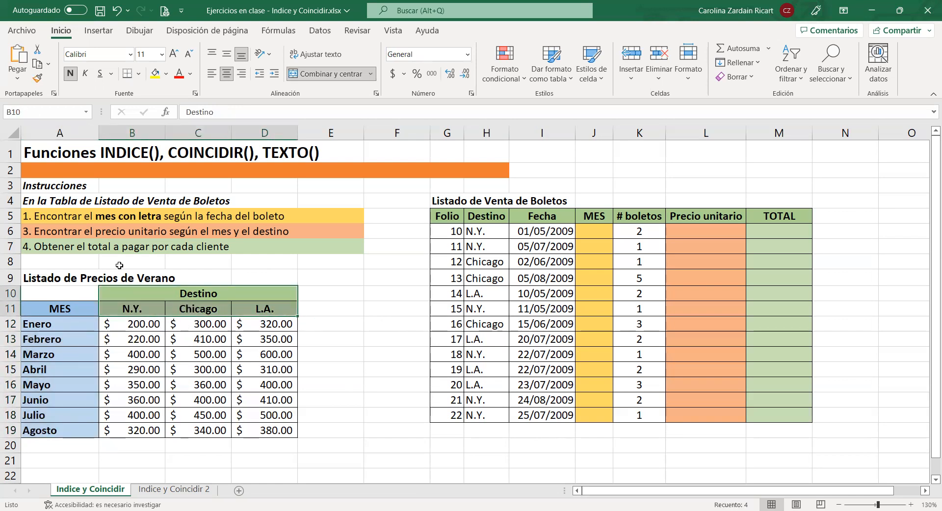
drag(44, 276, 200, 397)
click(199, 383)
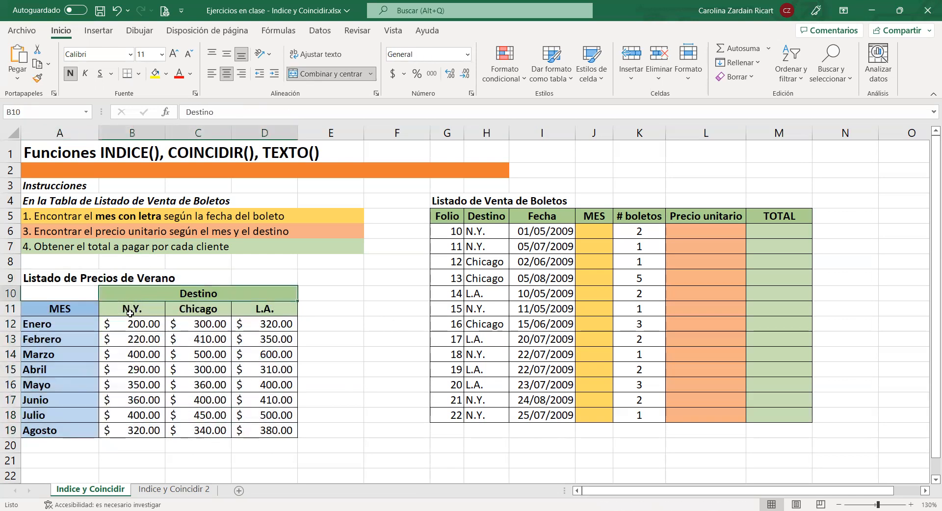
click(131, 312)
click(184, 312)
click(265, 309)
drag(68, 321, 66, 430)
drag(126, 321, 259, 428)
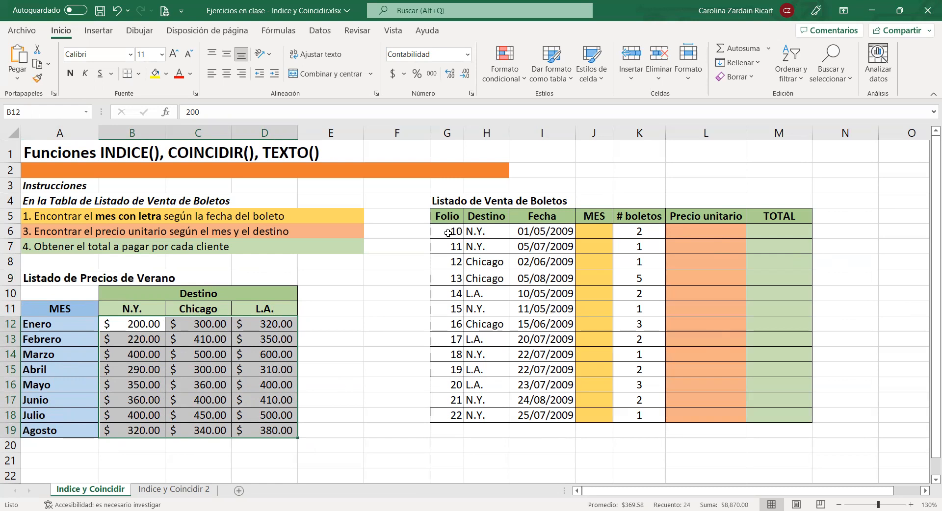
Step: Examine the ticket sales list's folio, destination, date, month, ticket count, unit price and total columns against the price list's destinations
drag(447, 231, 451, 338)
drag(485, 230, 490, 386)
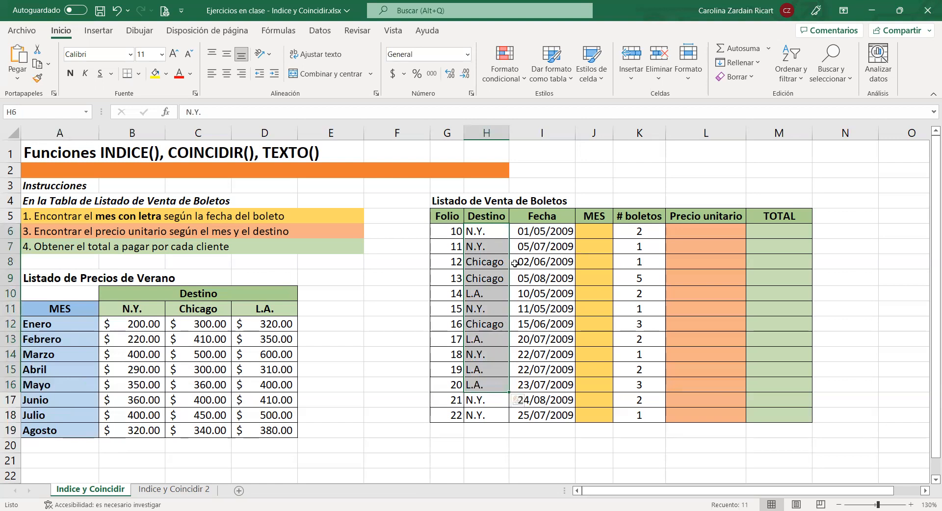
click(504, 244)
drag(132, 309, 251, 310)
click(491, 232)
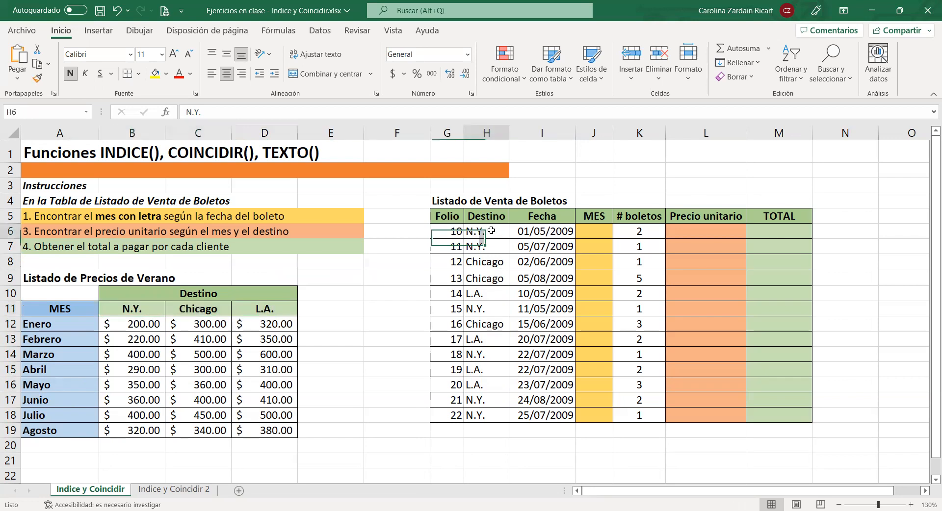
click(486, 261)
drag(540, 231, 540, 349)
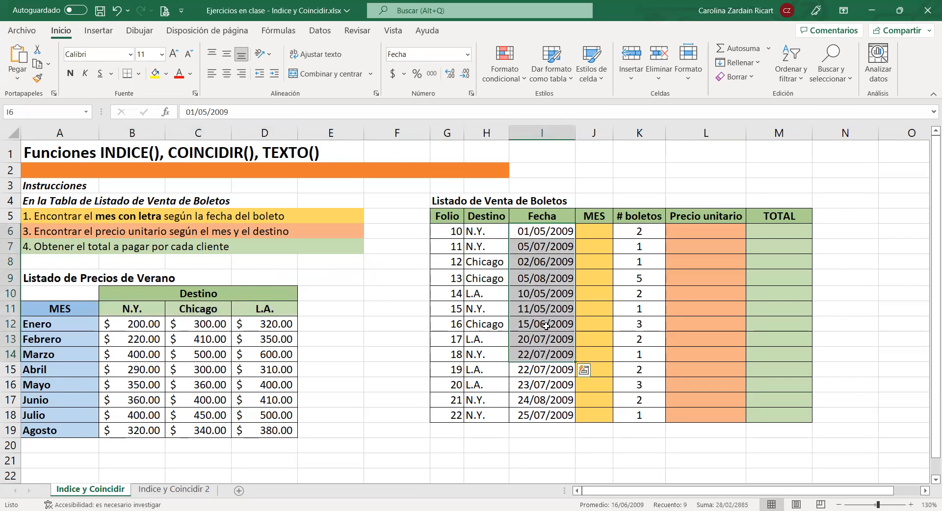
click(597, 229)
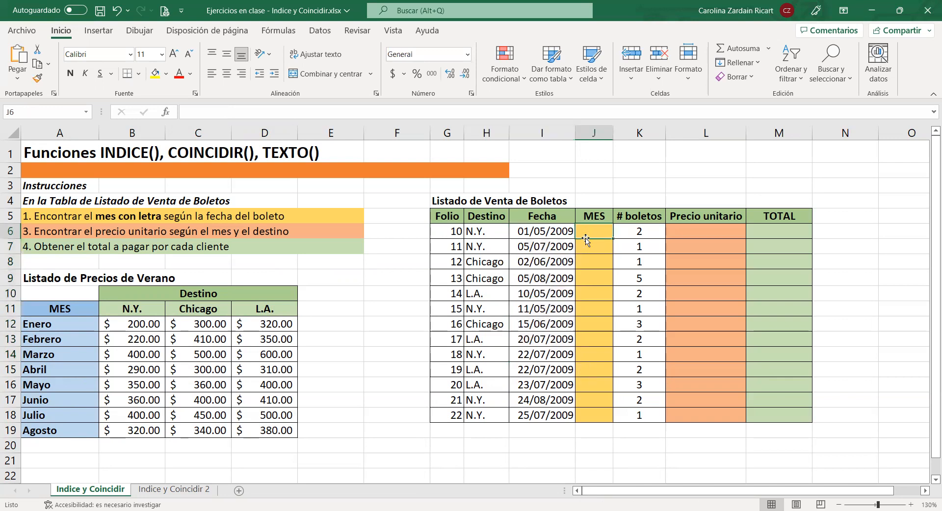
drag(633, 232, 634, 416)
drag(705, 231, 706, 431)
drag(777, 230, 778, 387)
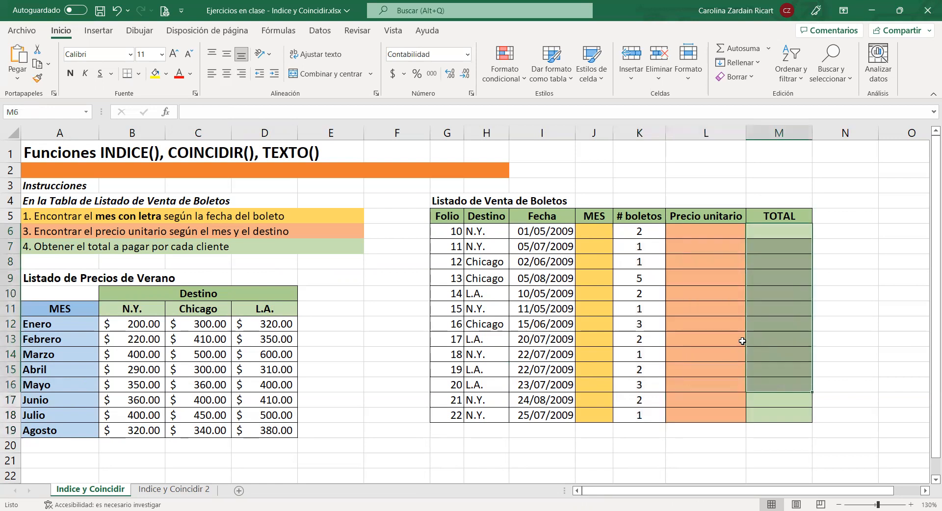
Step: Review the empty unit price column against the summer price list, and the instructions for the ticket sales list starting from its first date
click(700, 257)
click(689, 230)
drag(86, 327, 287, 416)
click(352, 403)
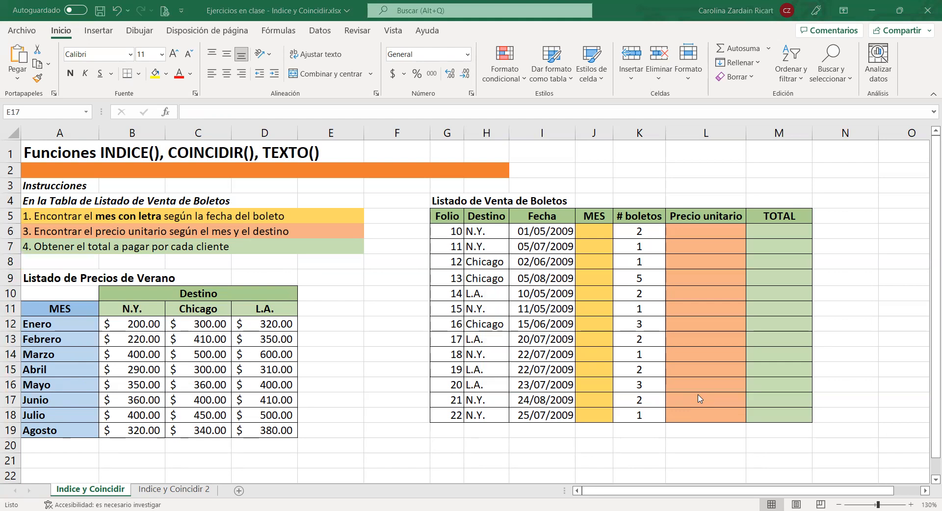
click(363, 427)
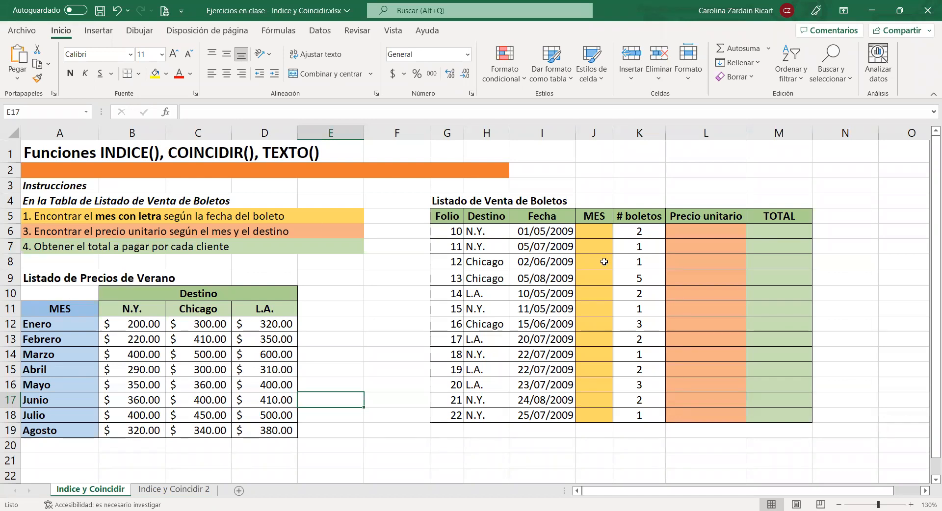
drag(452, 202, 828, 415)
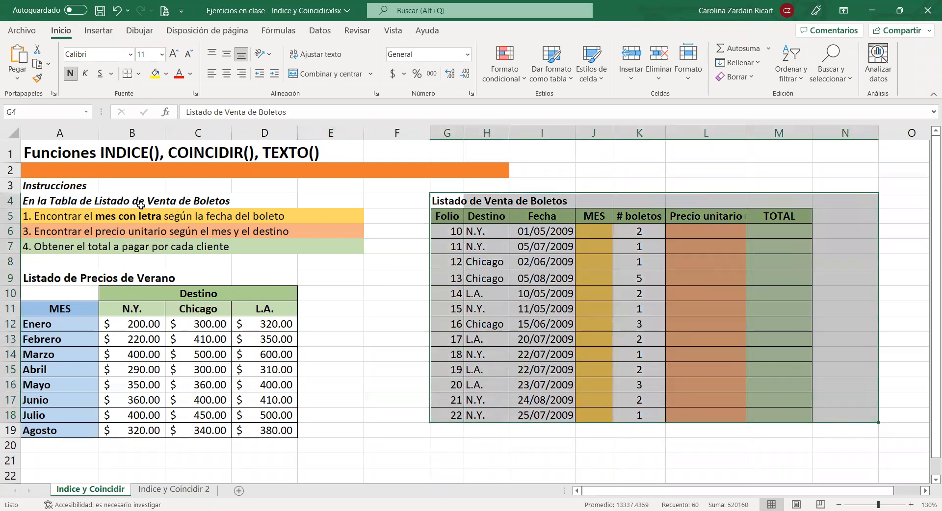
click(132, 201)
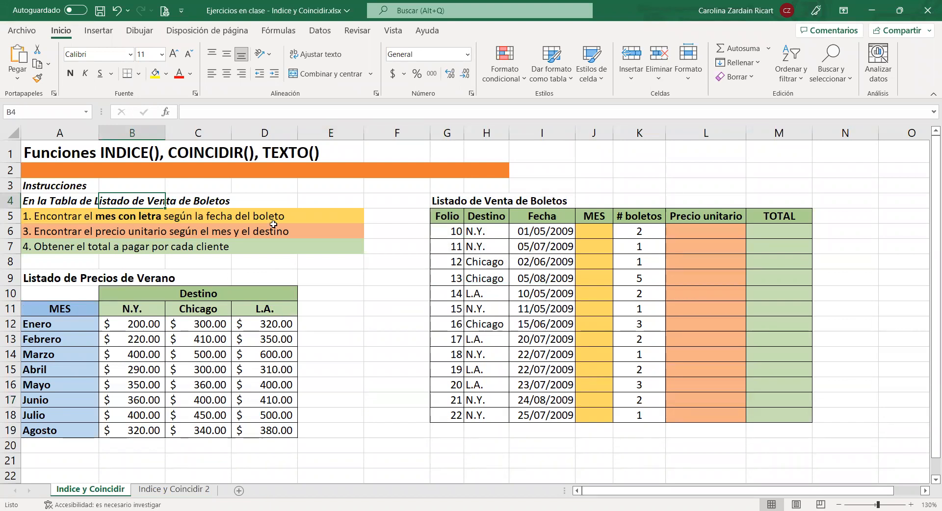
click(554, 232)
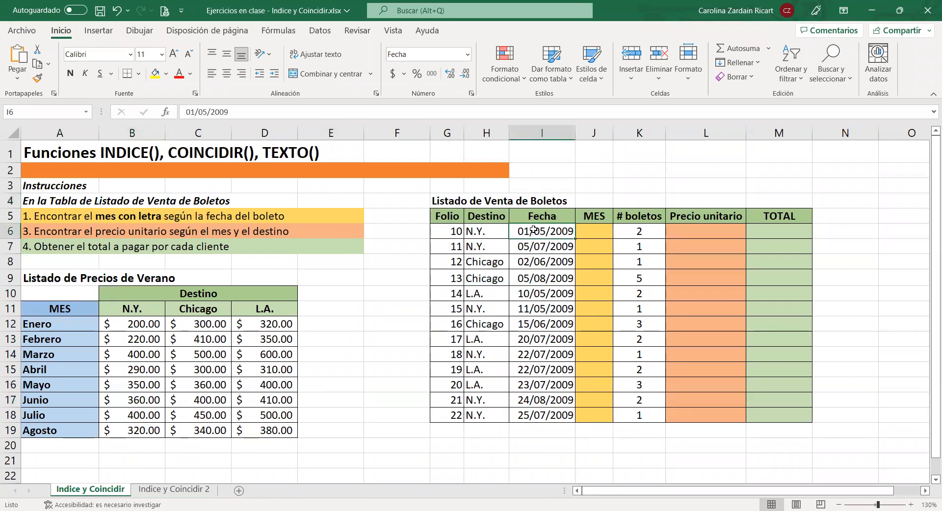
Step: Try the formula =mes(I6) in cell J6 of the MES column and clear it
click(584, 232)
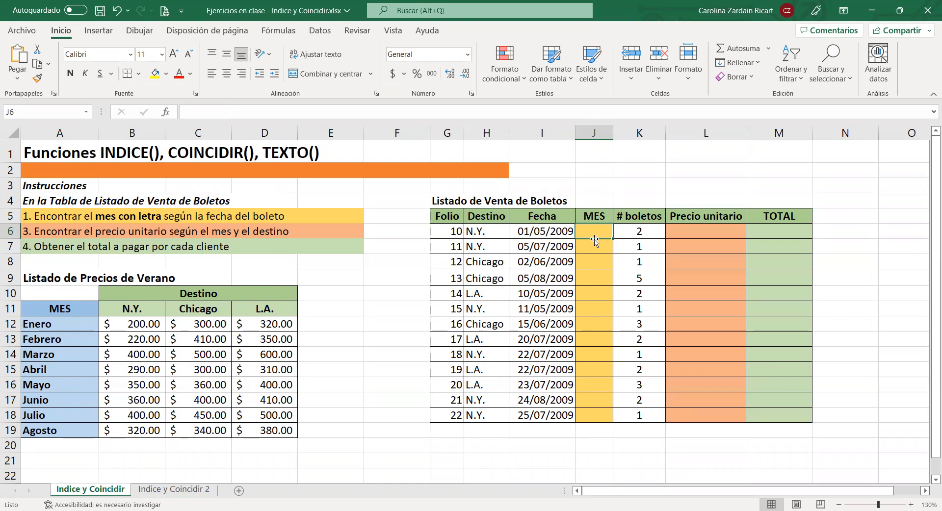
text(=mes()
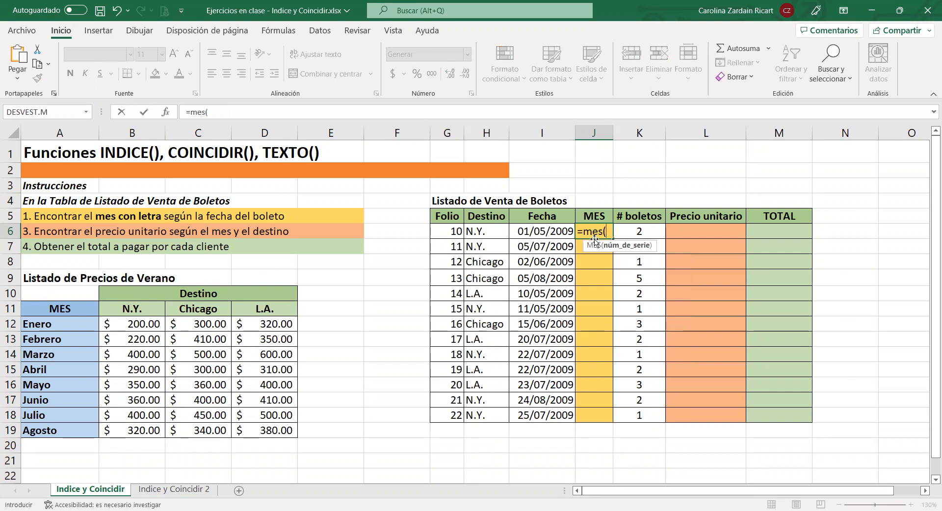
click(535, 229)
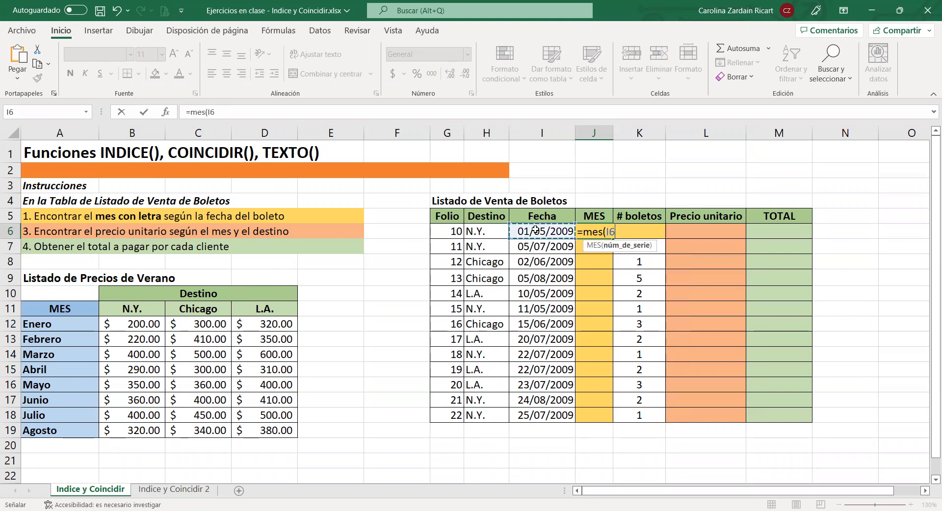
text())
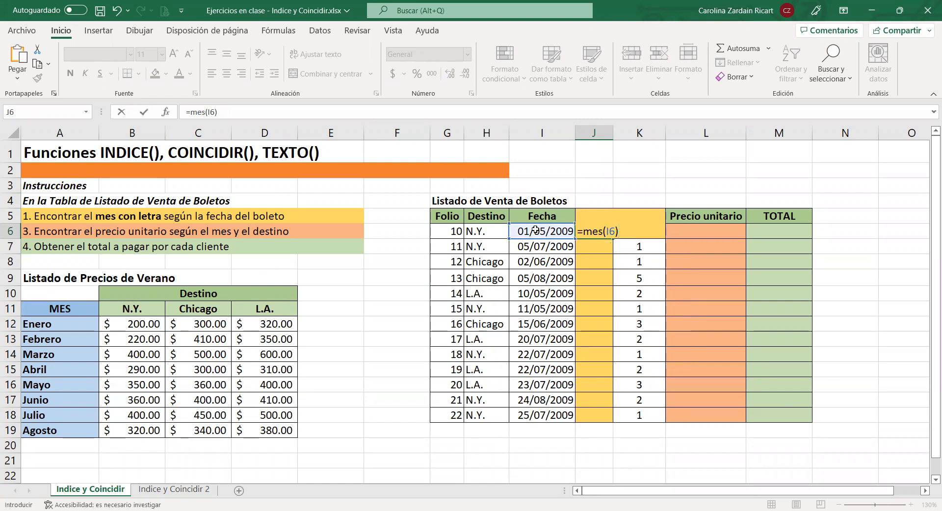
key(Return)
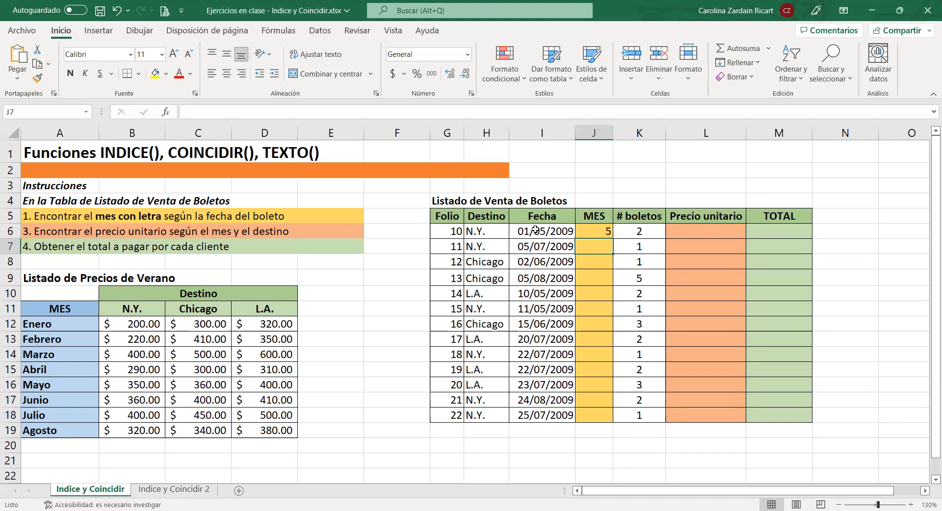
key(Up)
key(Delete)
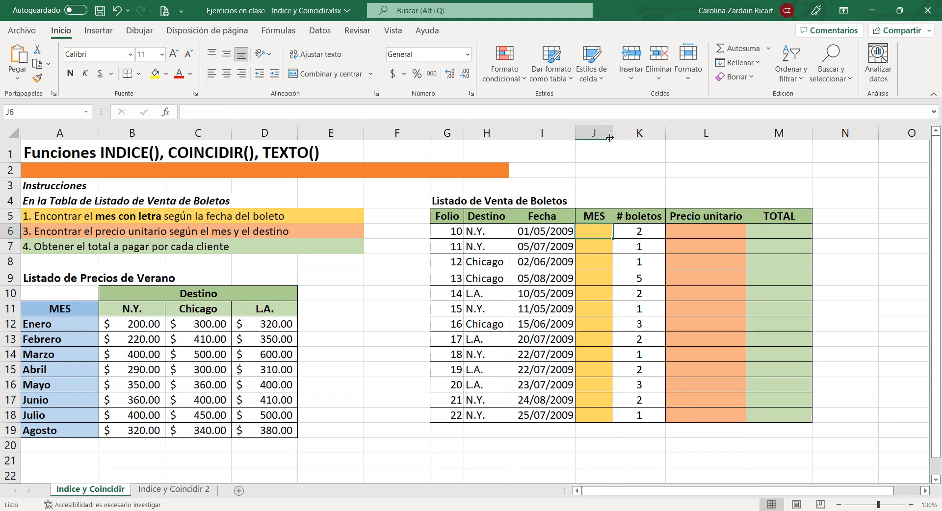
Step: Slightly widen column J and enter =texto(I6,"mmmm") in cell J6 to get the month name from the ticket date
drag(613, 137, 614, 137)
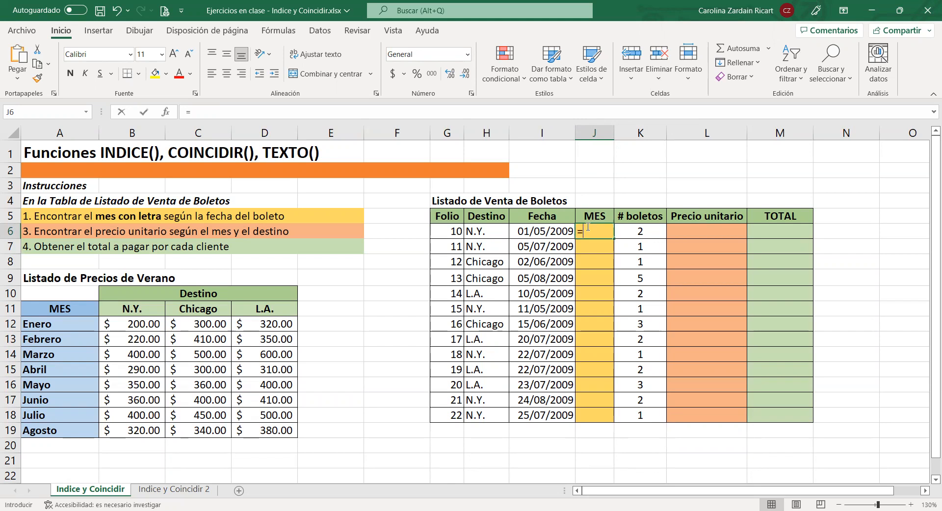
text(=t)
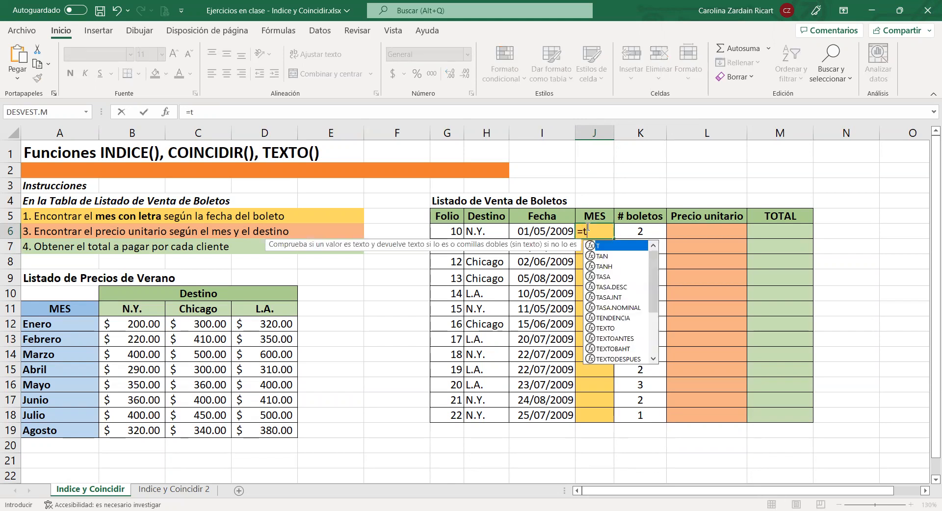
text(exto()
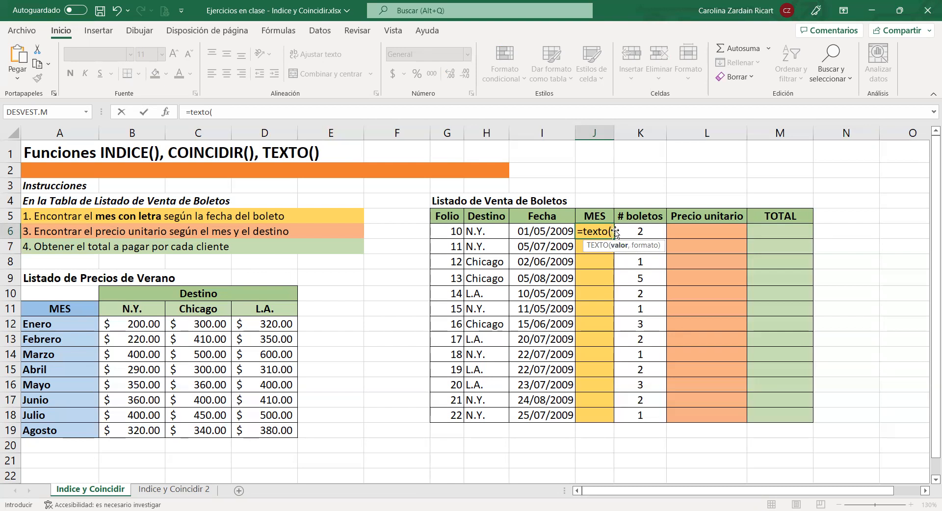
click(544, 231)
click(544, 230)
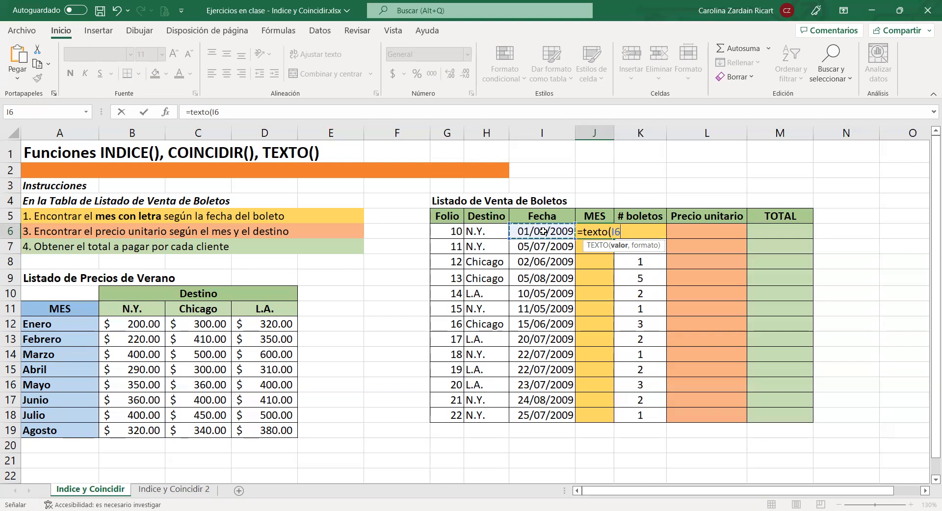
text(,)
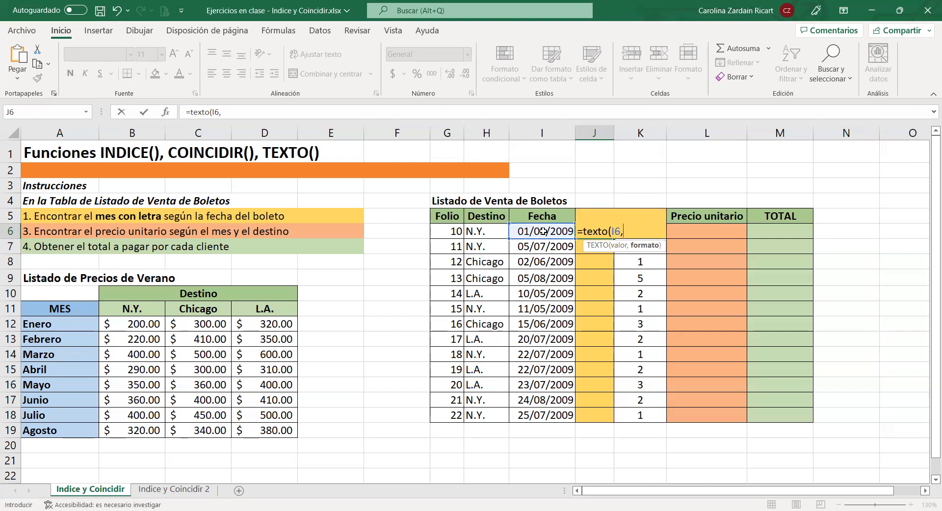
text("mmmm)
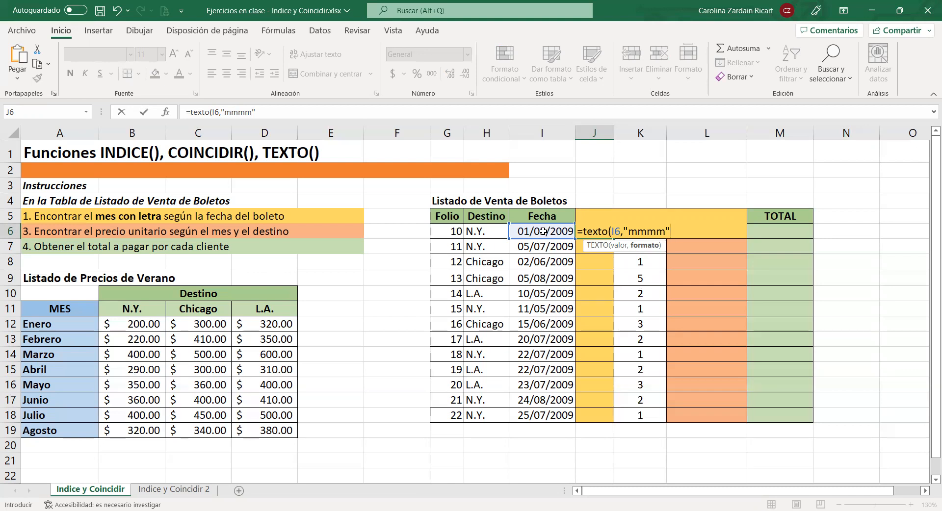
text())
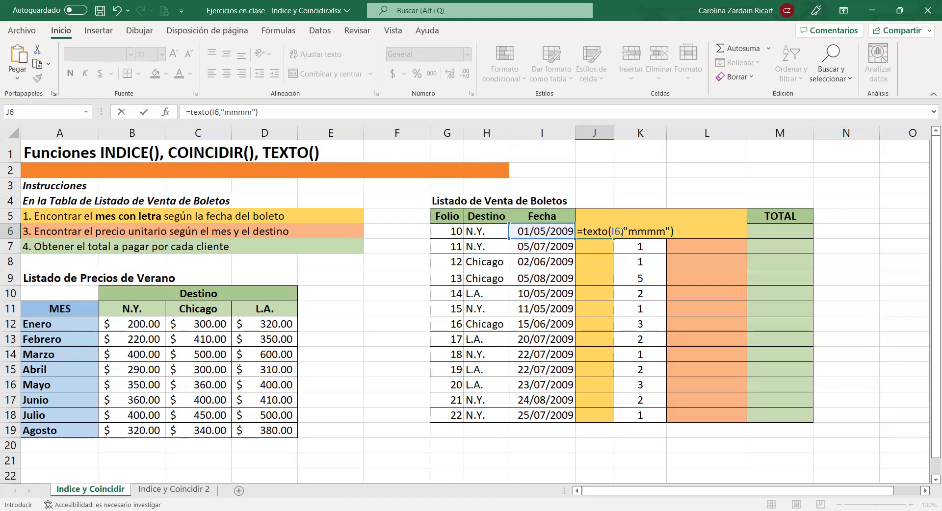
drag(623, 232, 665, 232)
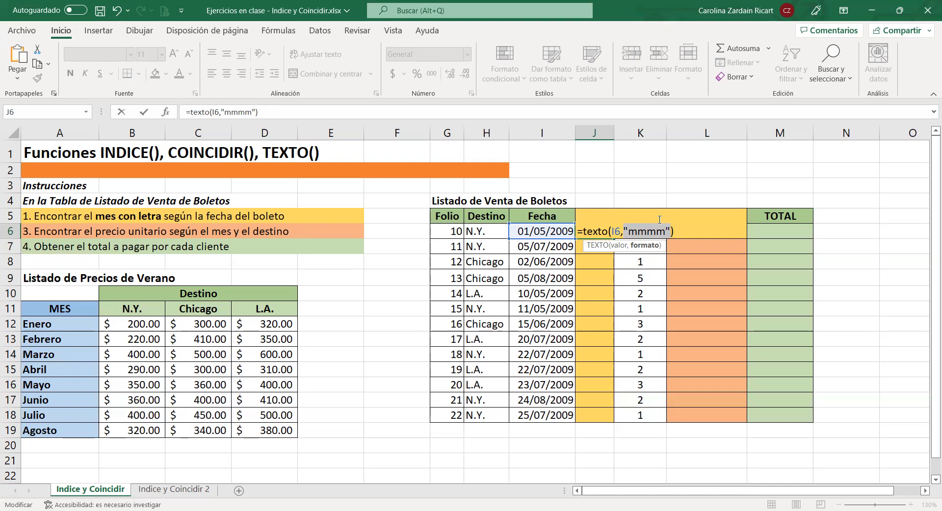
key(Return)
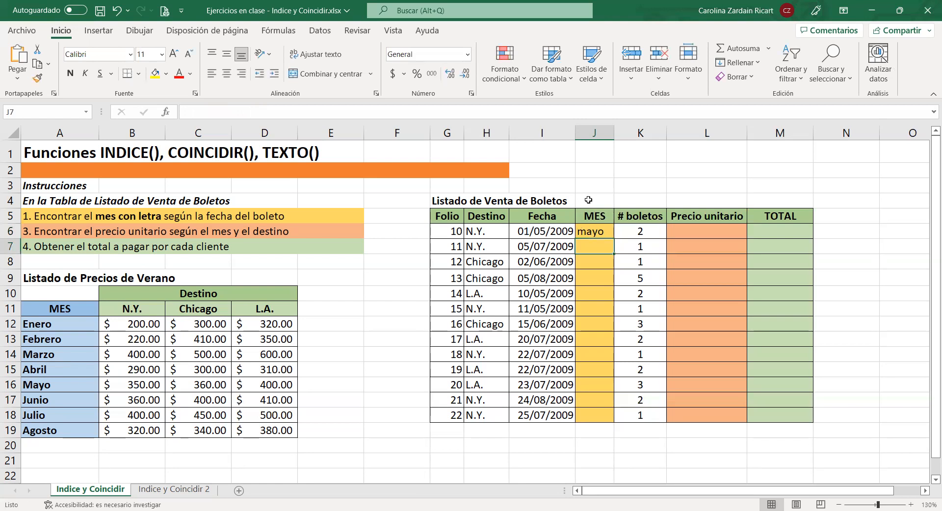
Step: Check the value and format arguments of the TEXTO formula in J6 and copy the formula down the MES column through J18
click(548, 232)
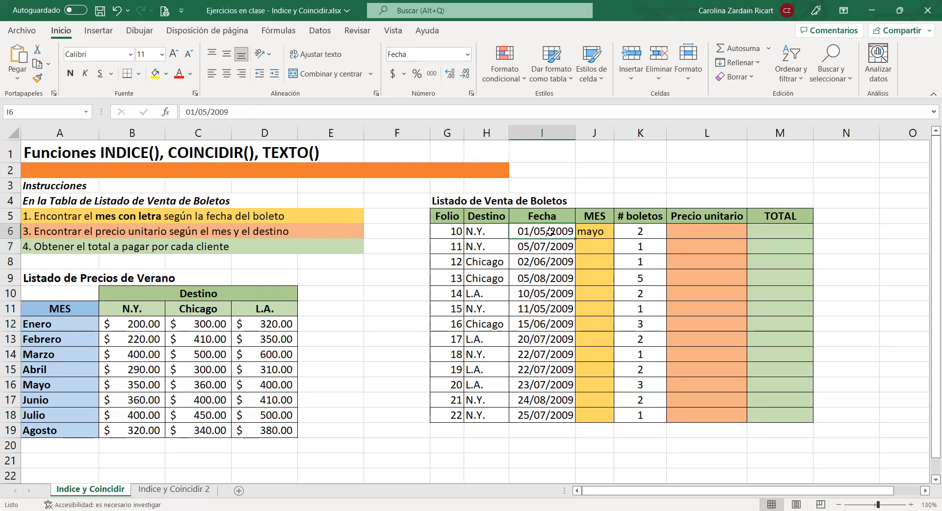
double_click(584, 231)
drag(582, 231, 627, 231)
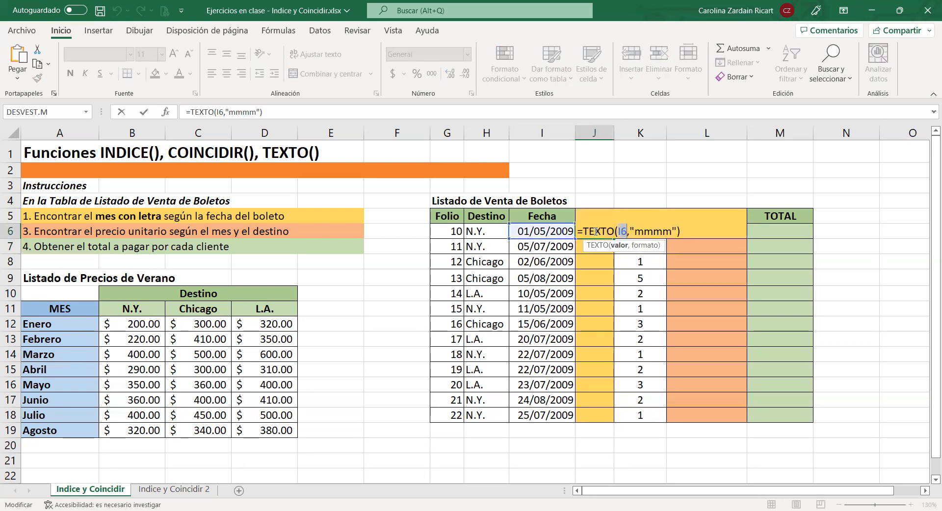
drag(628, 231, 679, 231)
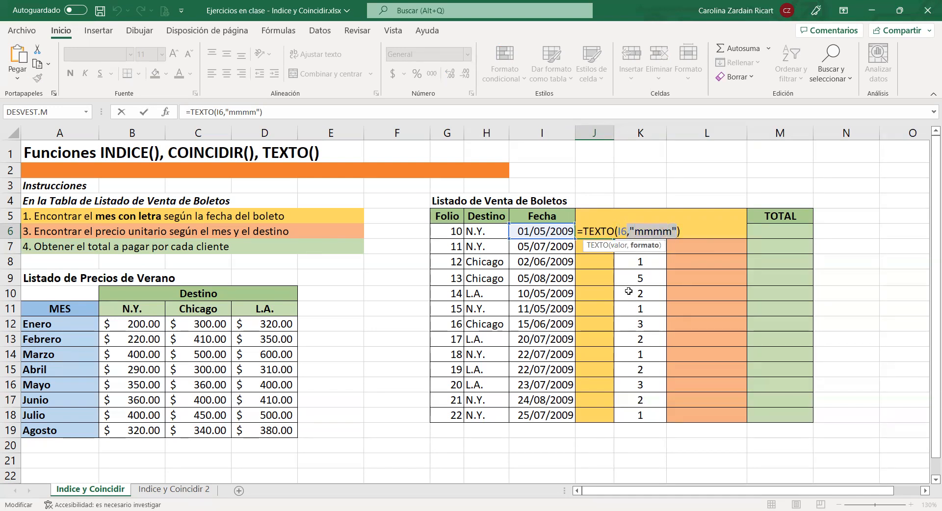
key(Return)
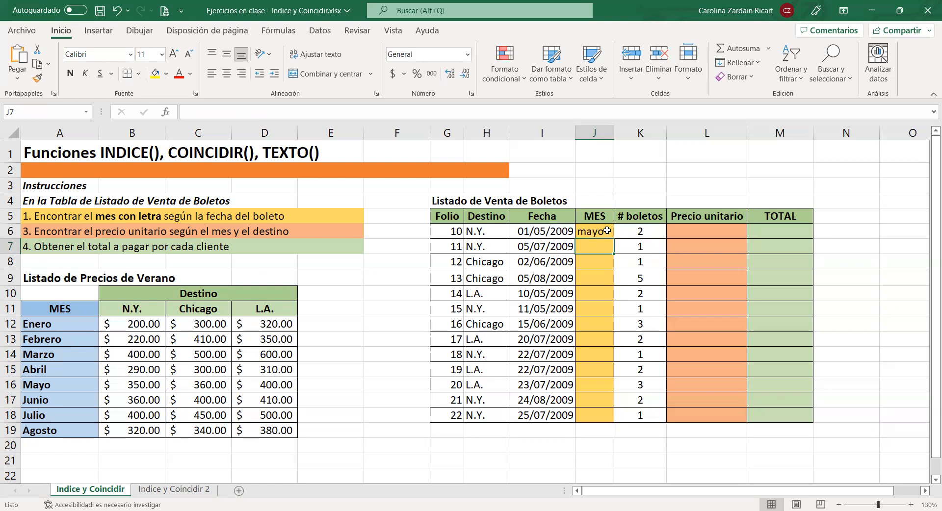
click(609, 233)
drag(613, 236, 601, 420)
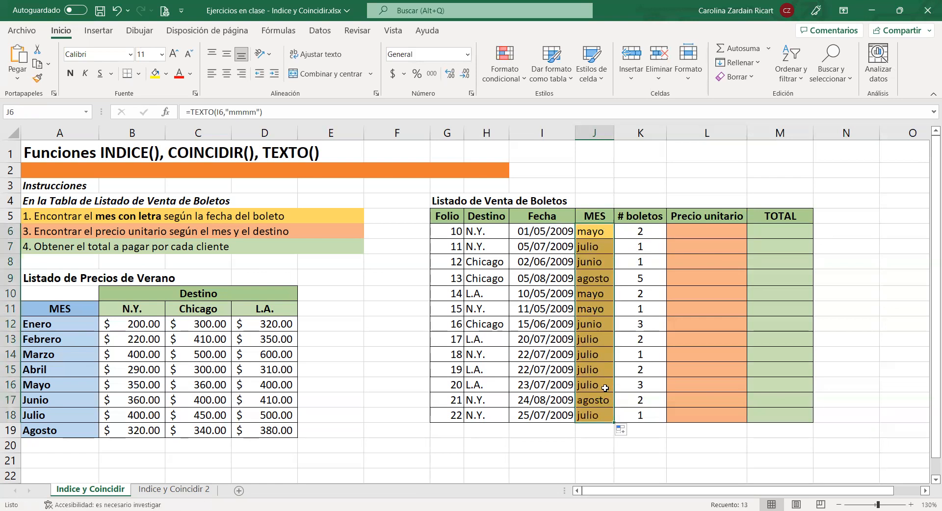
click(545, 345)
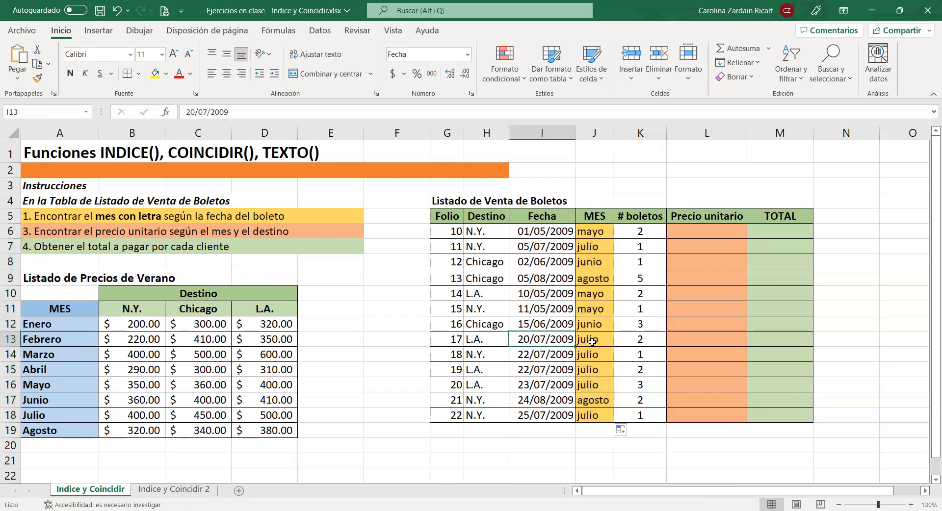
click(547, 325)
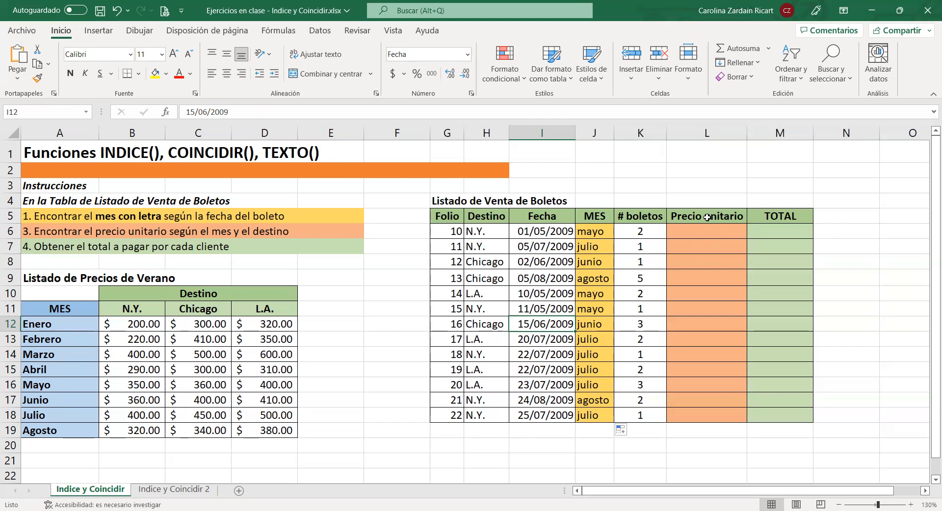
Step: Examine the summer price list's months, destination headings and the prices at their intersections in B12:D19
drag(63, 327, 66, 431)
drag(131, 309, 262, 309)
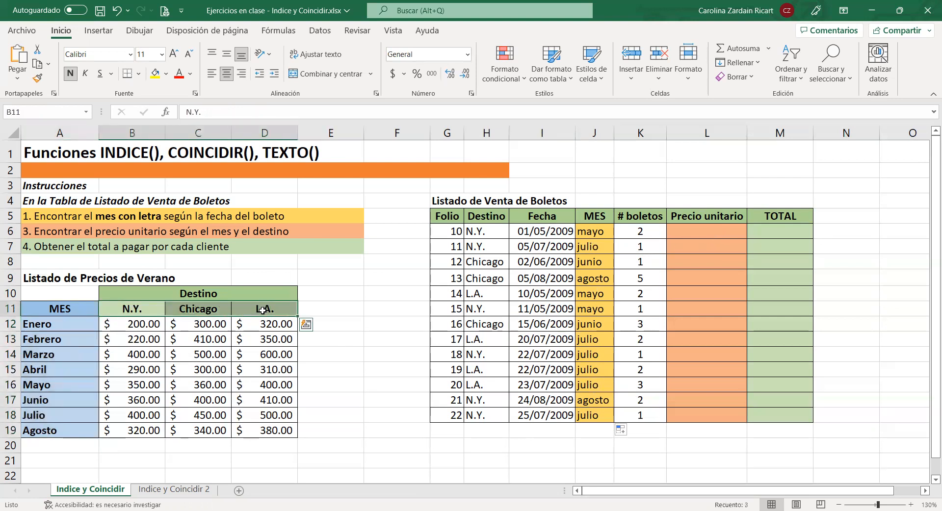
drag(67, 354, 243, 354)
drag(133, 323, 265, 430)
drag(196, 324, 199, 430)
drag(136, 369, 245, 369)
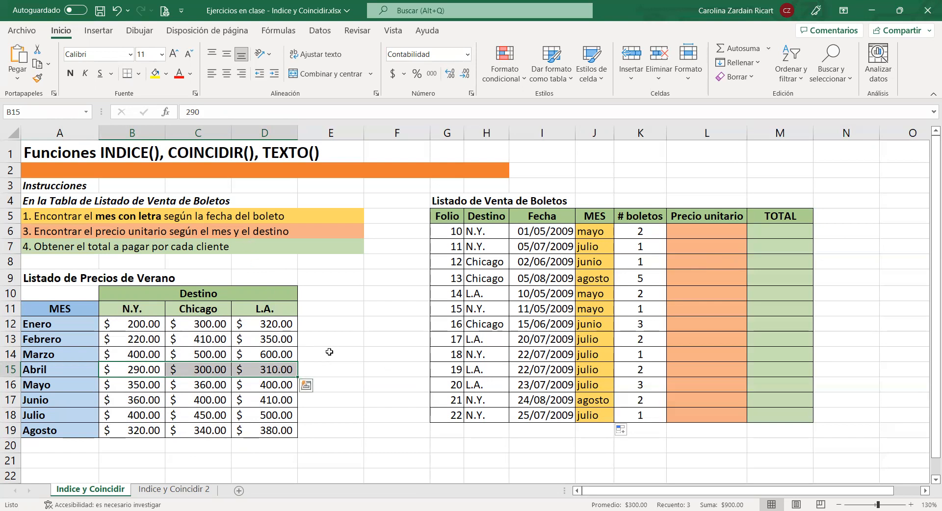
Step: Circle the first ticket's destination N.Y. and month mayo, and trace them with pen marks to their intersecting price in the price list
click(486, 234)
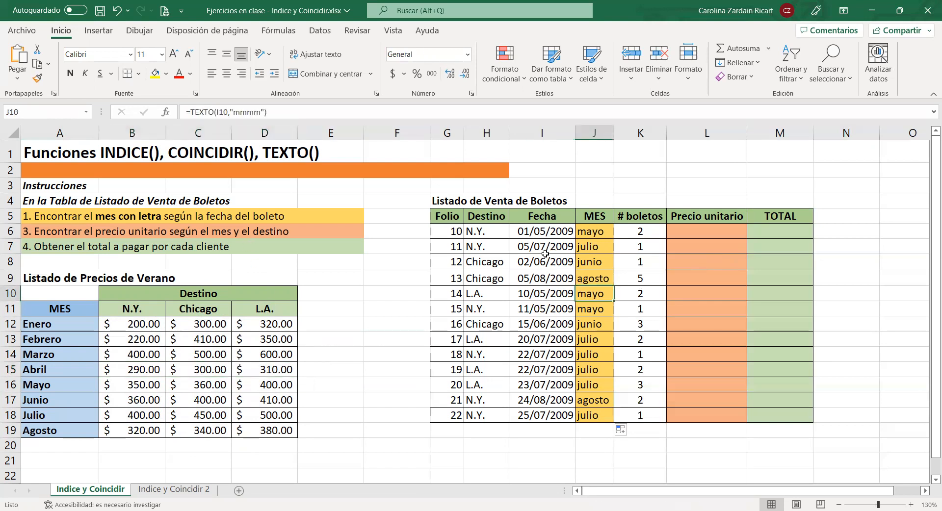
click(167, 73)
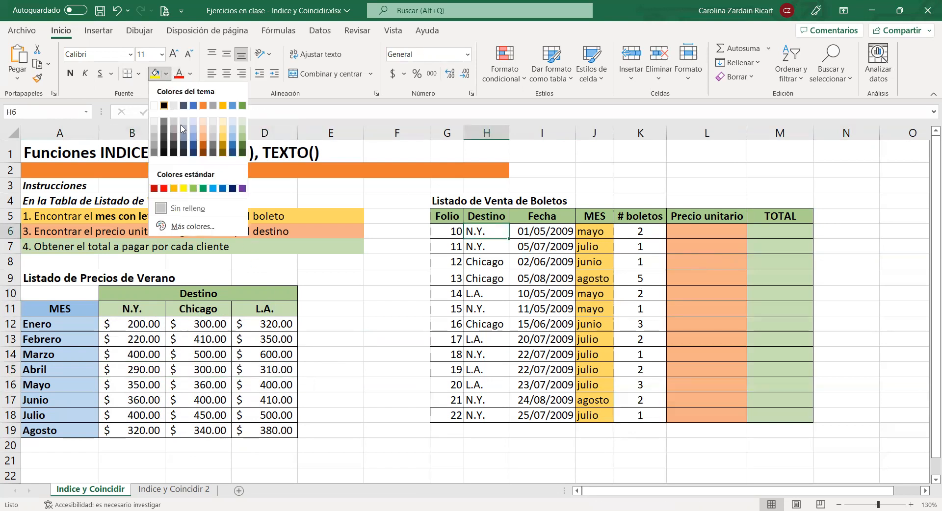
key(Escape)
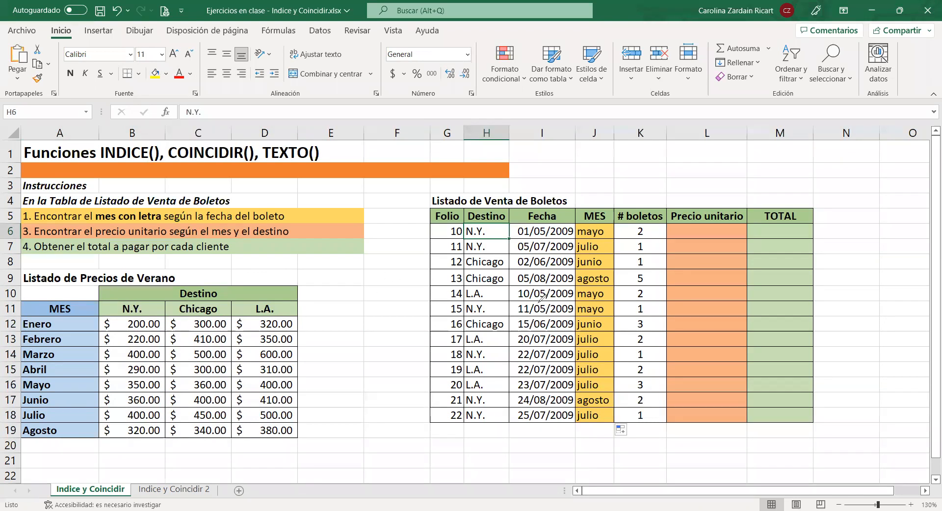
key(ctrl+2)
mouse_move(497, 221)
mouse_down()
mouse_move(464, 225)
mouse_move(503, 233)
mouse_move(499, 225)
mouse_up()
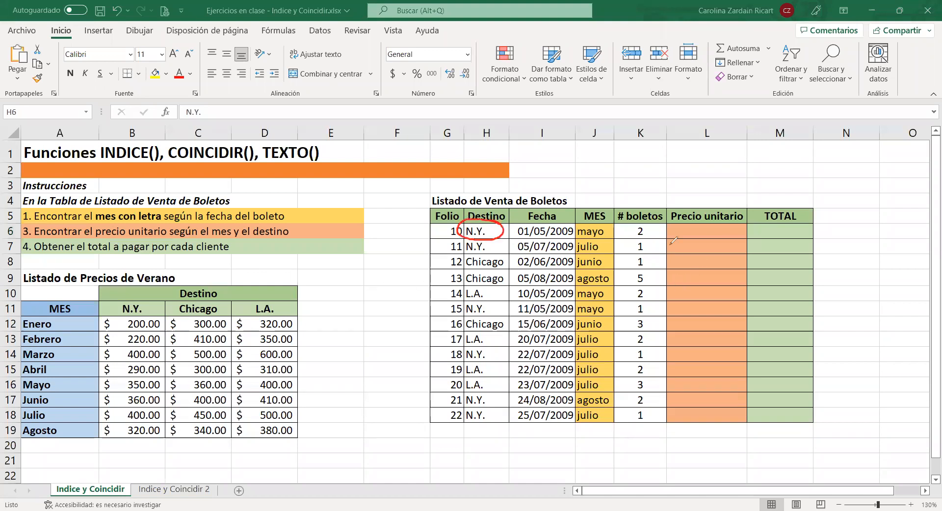
mouse_move(609, 223)
mouse_down()
mouse_move(574, 234)
mouse_move(612, 236)
mouse_move(608, 221)
mouse_up()
mouse_move(147, 303)
mouse_down()
mouse_move(116, 311)
mouse_move(154, 297)
mouse_up()
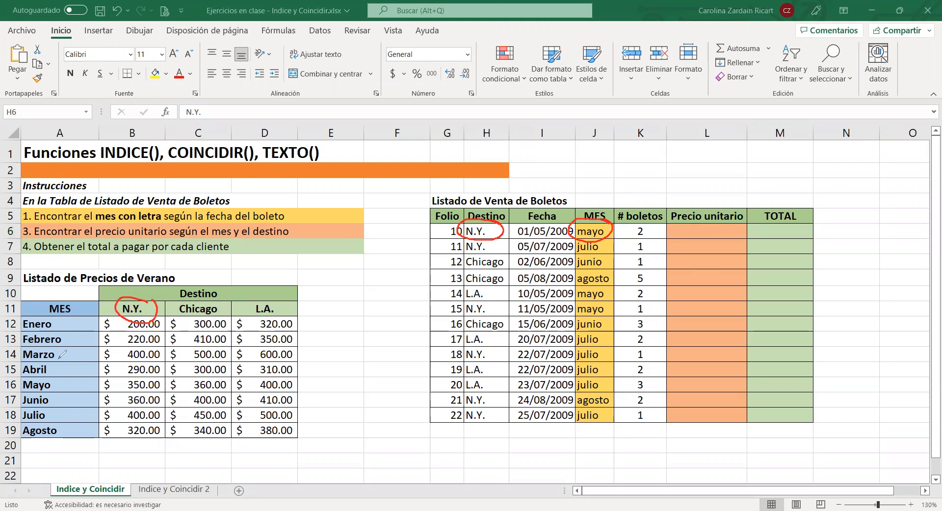
mouse_move(67, 375)
mouse_down()
mouse_move(23, 378)
mouse_move(206, 387)
mouse_up()
drag(142, 315, 143, 432)
mouse_move(156, 381)
mouse_down()
mouse_move(143, 394)
mouse_move(163, 381)
mouse_up()
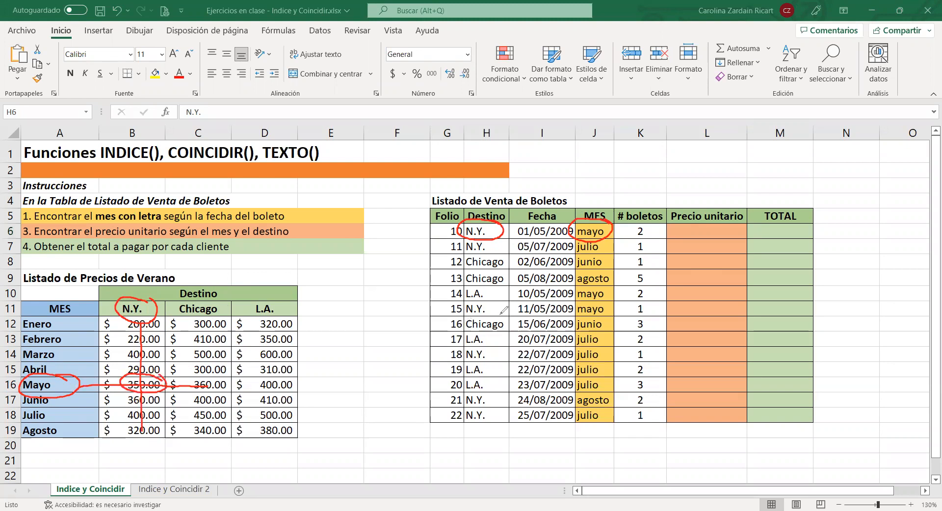
Step: Handwrite 350 over the first unit price cell, circle Mayo and N.Y. again in the price list, and erase all pen marks
mouse_move(685, 226)
mouse_down()
mouse_move(695, 233)
mouse_move(682, 240)
mouse_move(706, 235)
mouse_move(701, 242)
mouse_move(719, 229)
mouse_up()
mouse_move(78, 376)
mouse_down()
mouse_move(48, 363)
mouse_move(12, 392)
mouse_move(80, 382)
mouse_up()
mouse_move(153, 297)
mouse_down()
mouse_move(116, 308)
mouse_move(162, 294)
mouse_up()
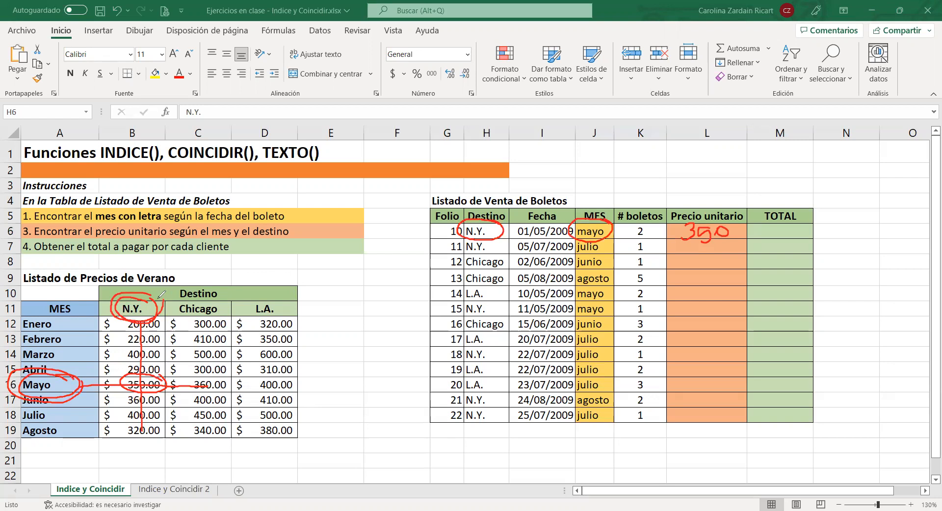
click(618, 105)
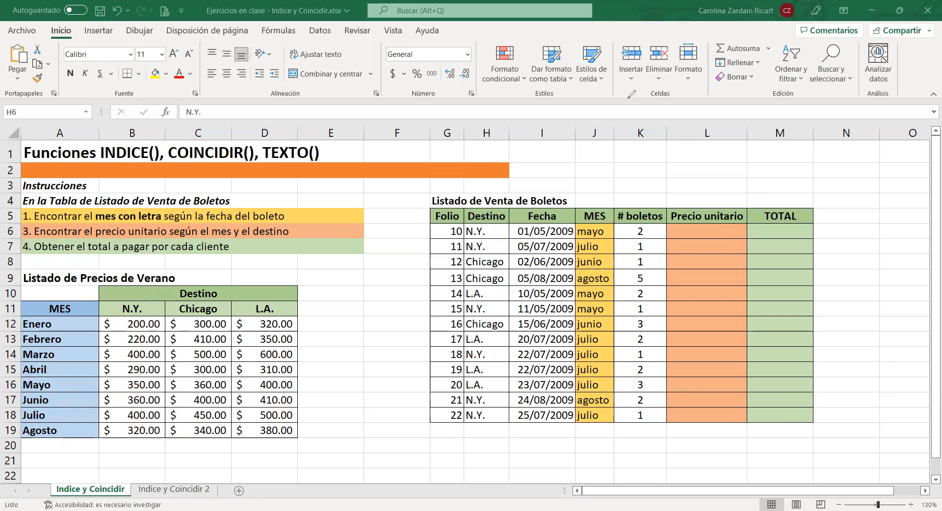
Step: Review the first ticket's row in the sales list, focusing on the destination and month that determine its unit price
click(696, 228)
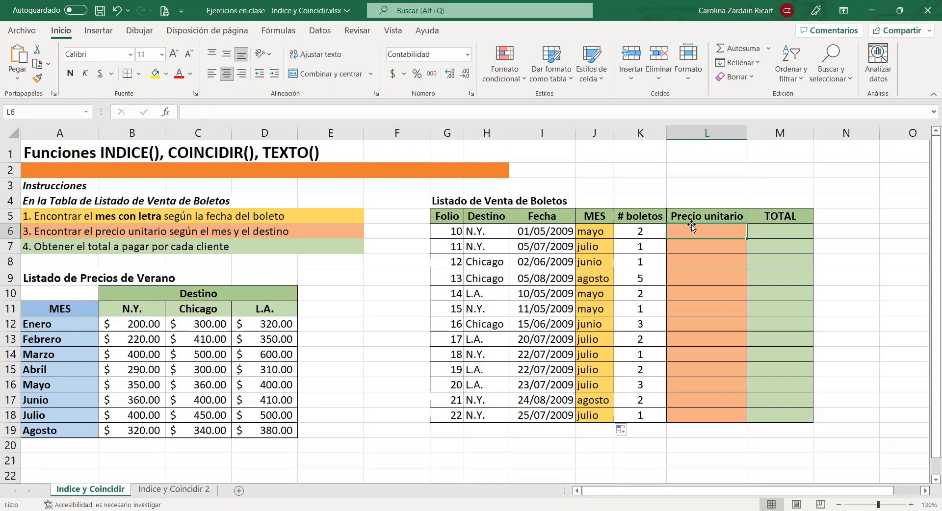
click(497, 226)
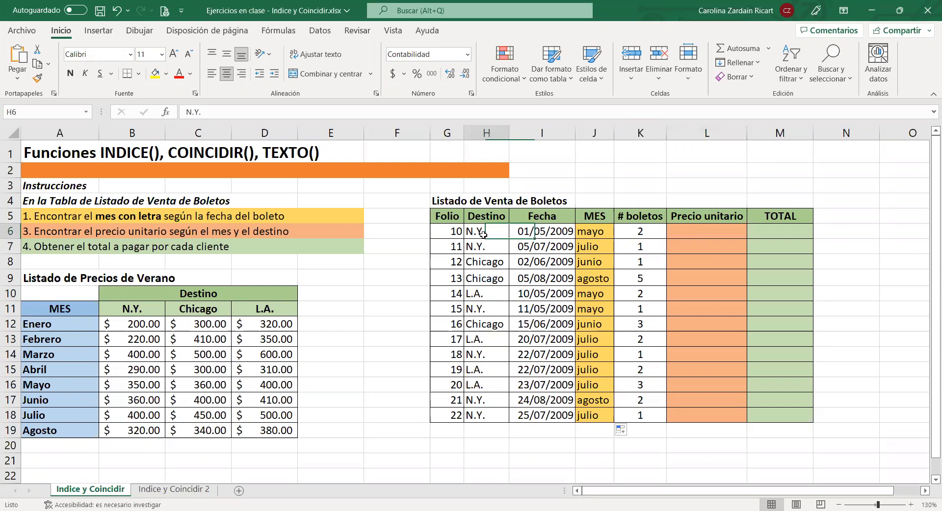
click(596, 233)
drag(509, 234, 656, 239)
drag(440, 232, 831, 233)
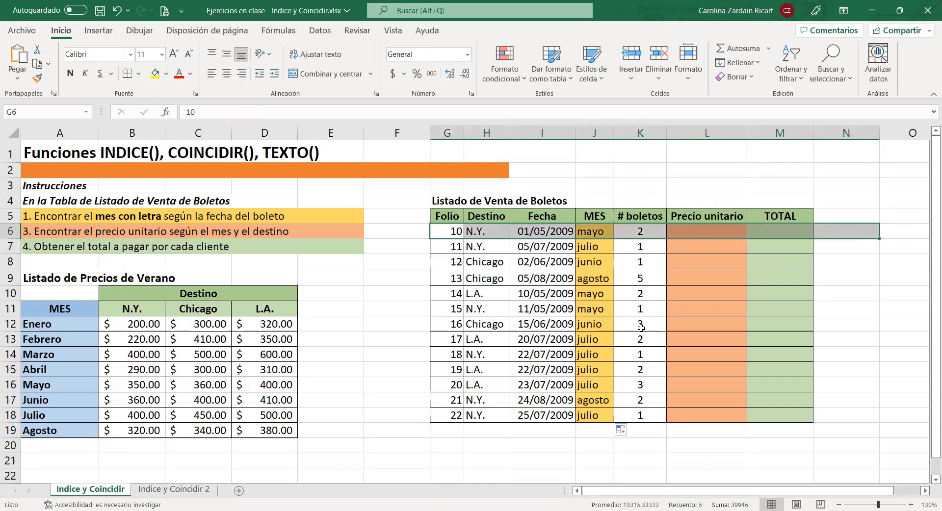
click(640, 326)
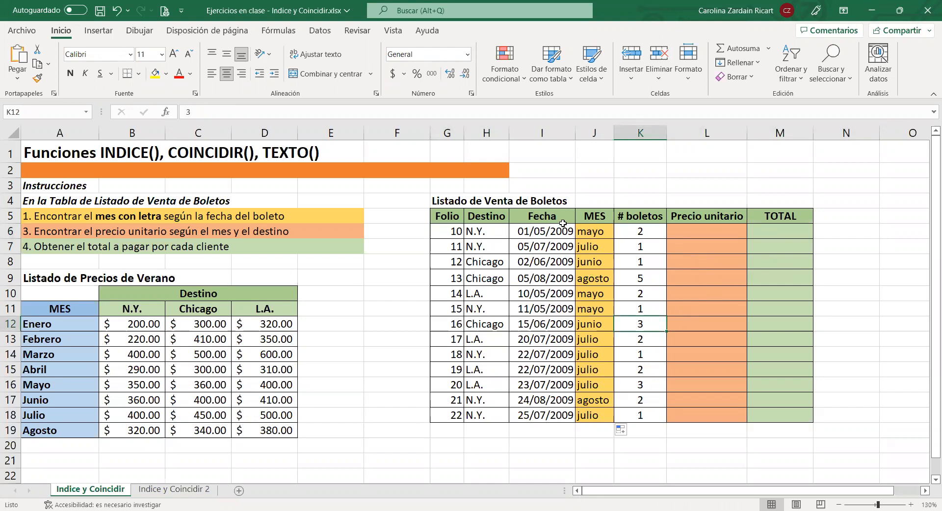
click(626, 188)
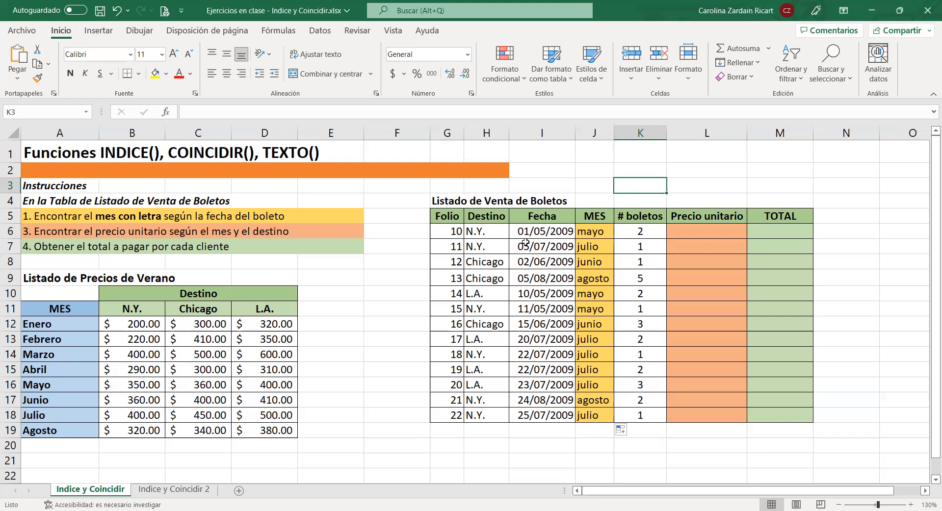
click(489, 232)
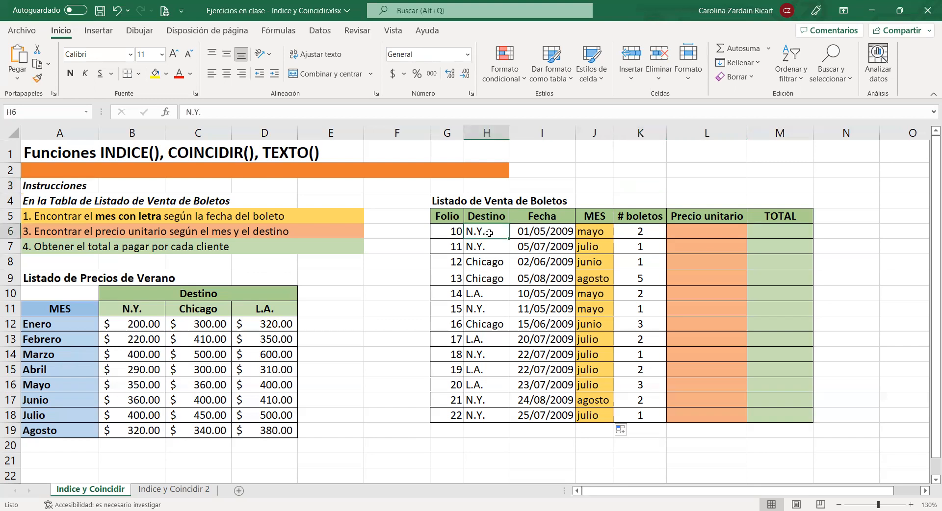
click(603, 230)
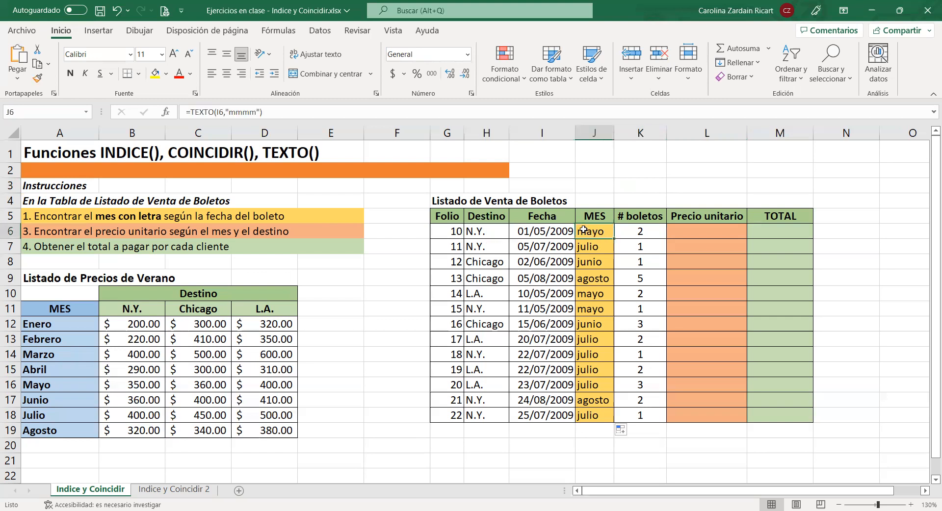
click(495, 229)
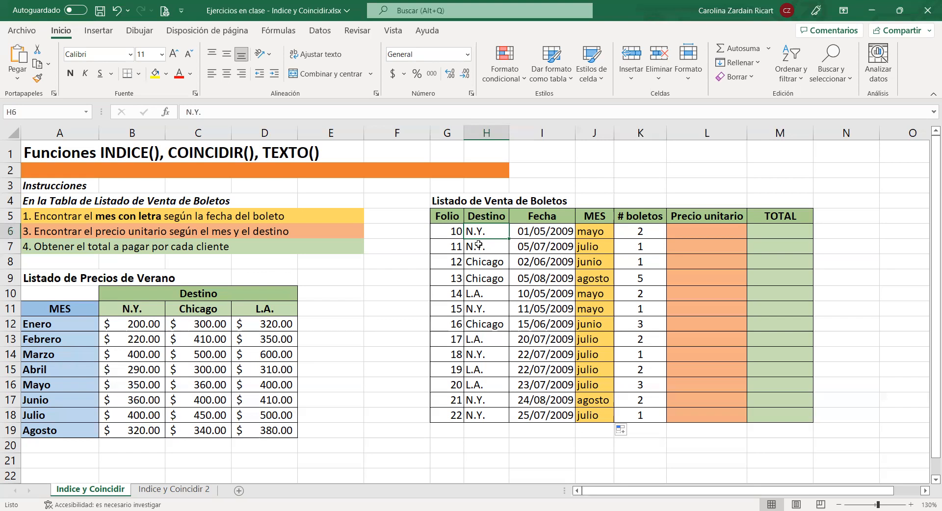
Step: Enter the trial formula =indice(B12:D19,5,1) in cell K2 to look up the May price for N.Y
click(639, 173)
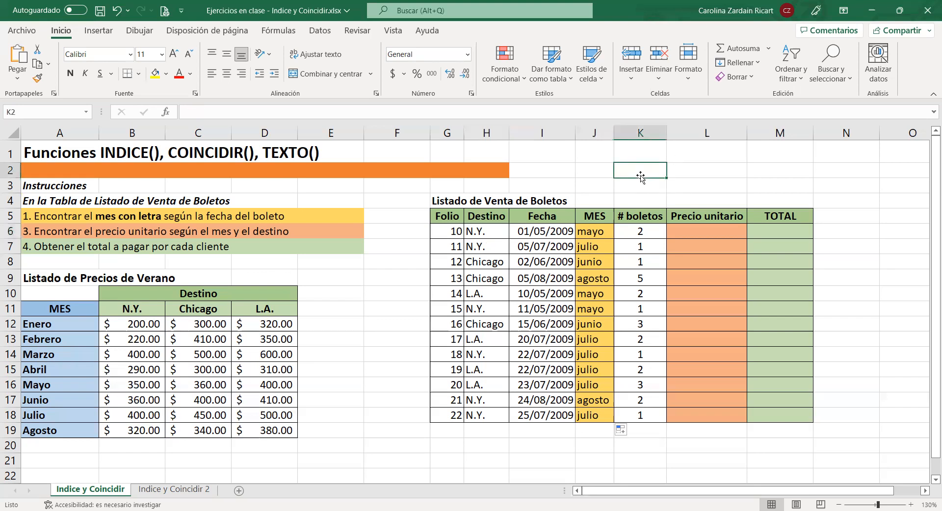
text(=i)
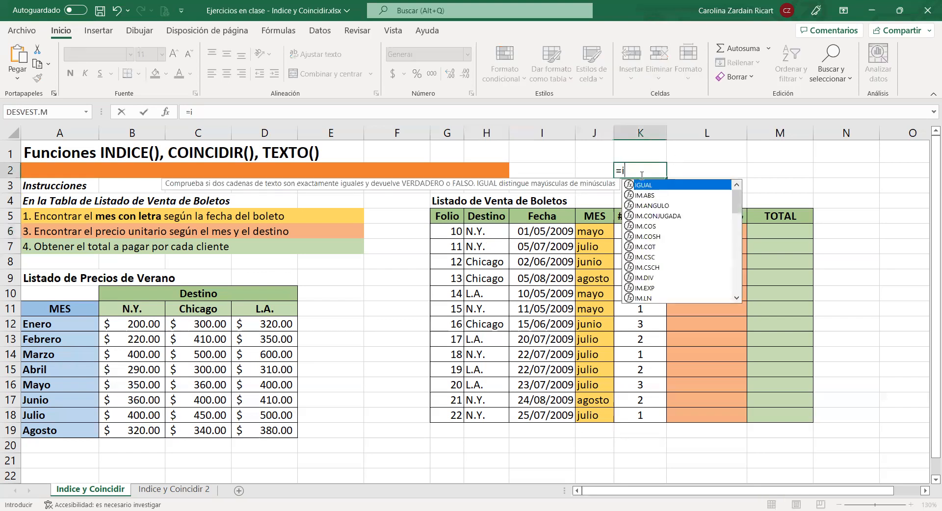
text(ndice()
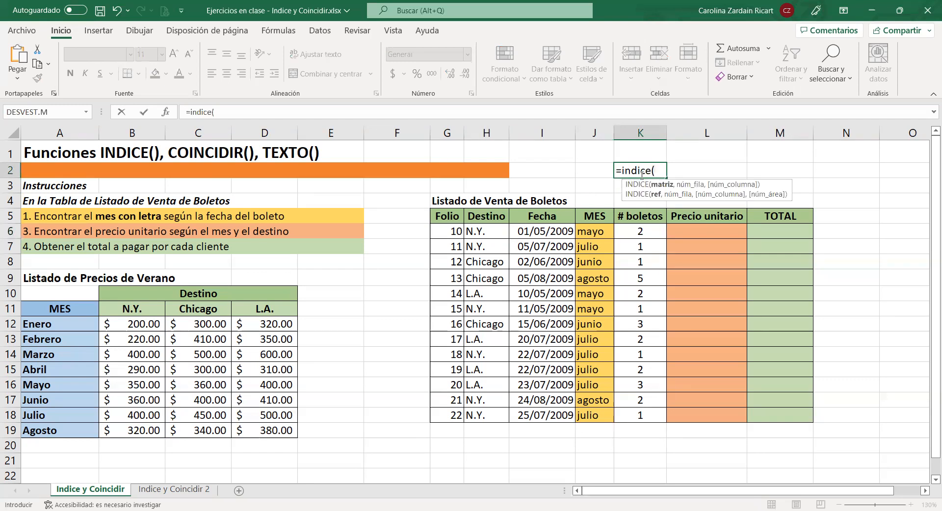
drag(144, 323, 255, 427)
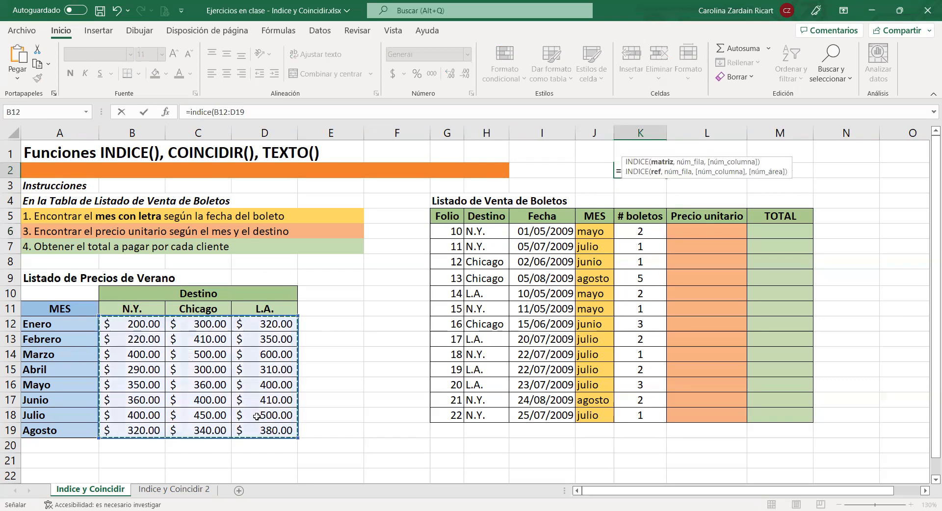
text(,)
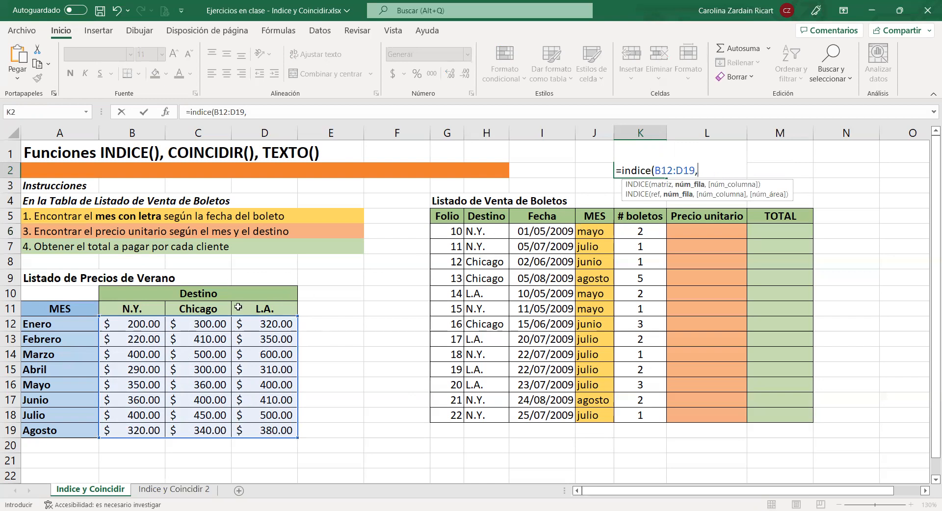
text(1,)
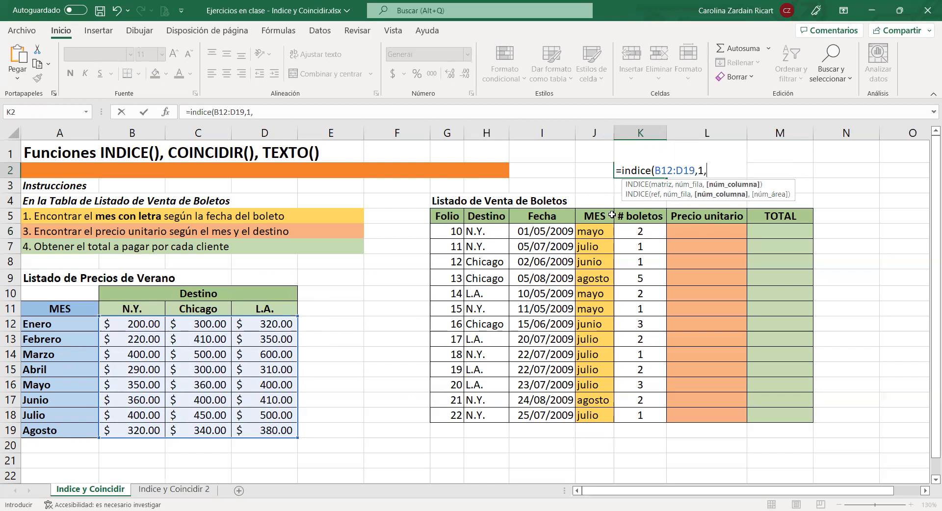
key(BackSpace)
key(BackSpace)
text(5,1))
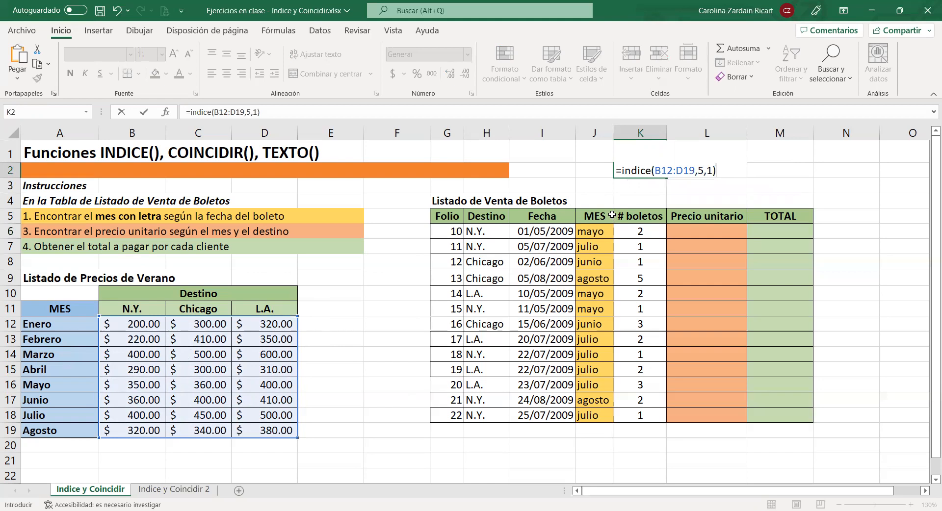
key(Return)
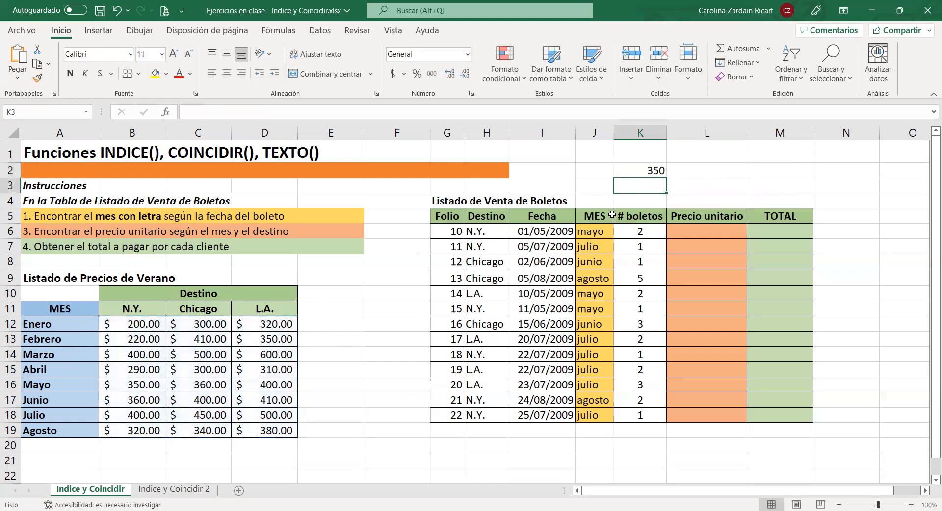
Step: Highlight the row and column arguments 5,1 in the trial INDICE formula in K2, and clear the formula
click(700, 228)
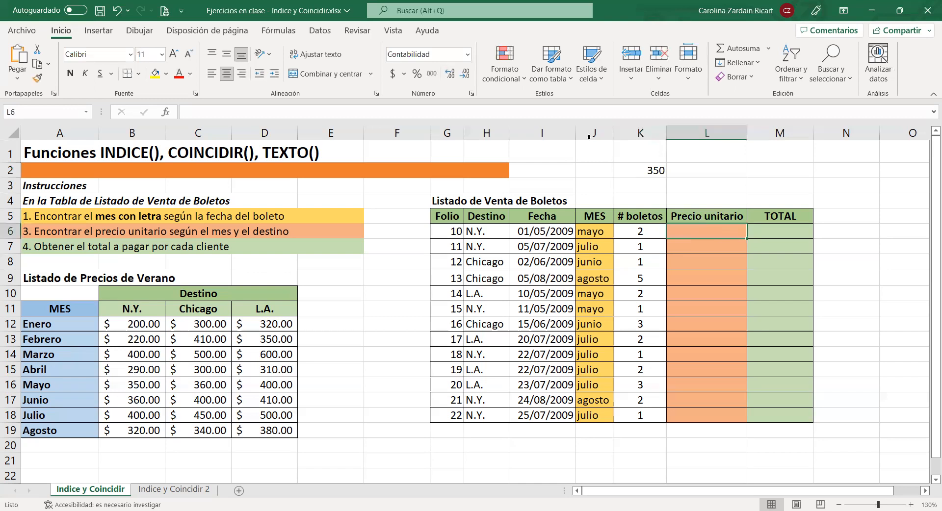
double_click(658, 171)
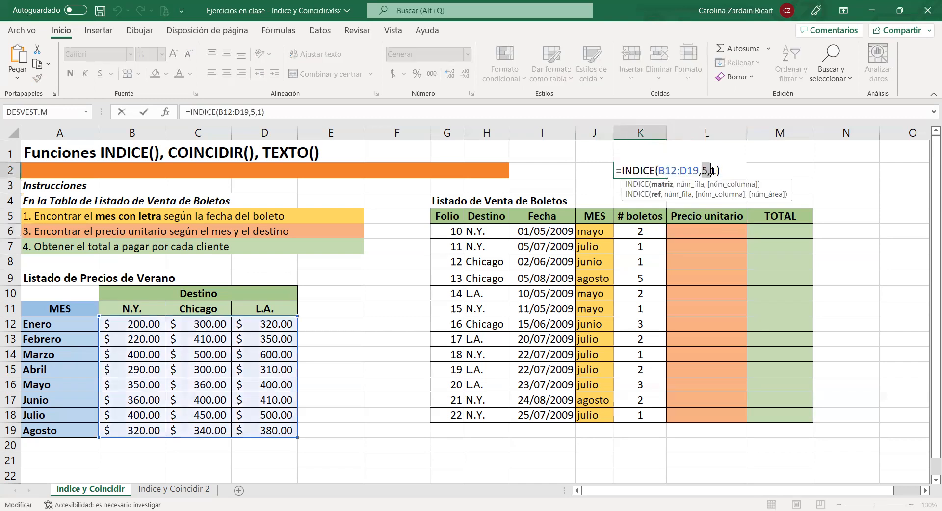
drag(717, 171, 703, 162)
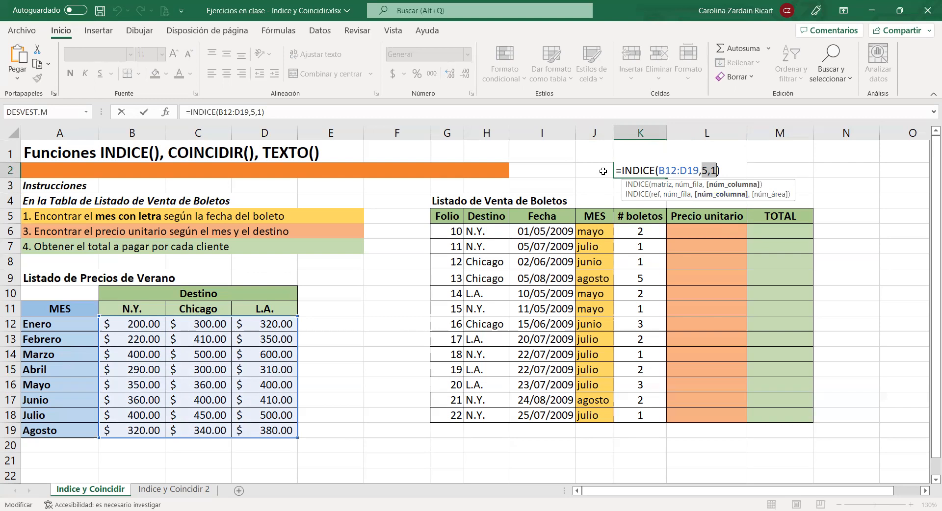
key(BackSpace)
key(BackSpace)
key(BackSpace)
key(BackSpace)
key(BackSpace)
key(BackSpace)
key(BackSpace)
key(BackSpace)
key(BackSpace)
key(BackSpace)
key(BackSpace)
key(BackSpace)
key(BackSpace)
key(BackSpace)
key(BackSpace)
key(BackSpace)
key(Escape)
Step: Review the Destino and MES columns of the sales list as the values that determine each ticket's price position
drag(486, 231, 482, 341)
drag(593, 232, 578, 366)
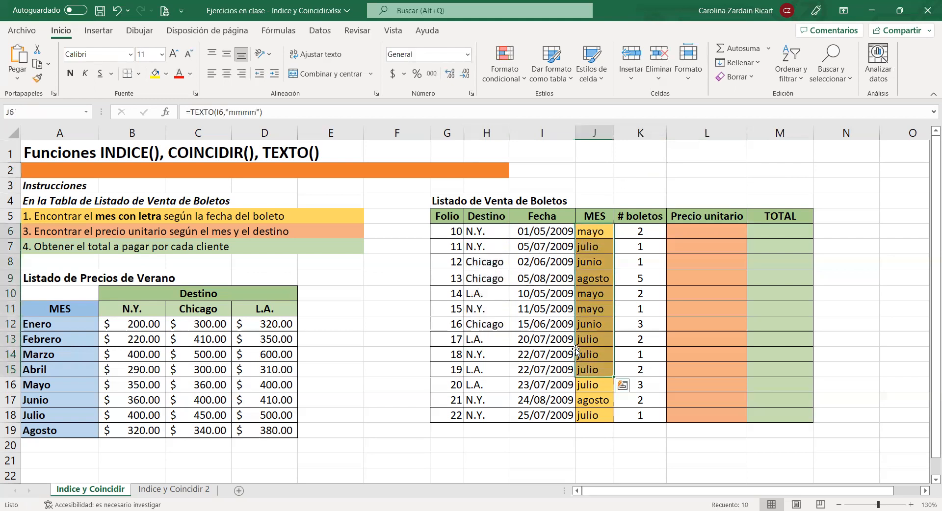
click(579, 321)
Step: Increase the font size of cell J2 to 16
click(597, 168)
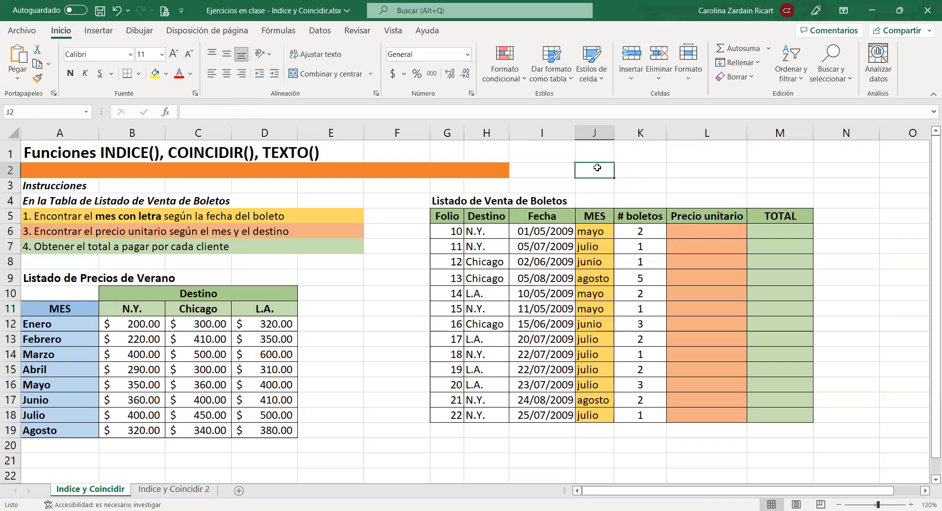
click(174, 53)
click(173, 54)
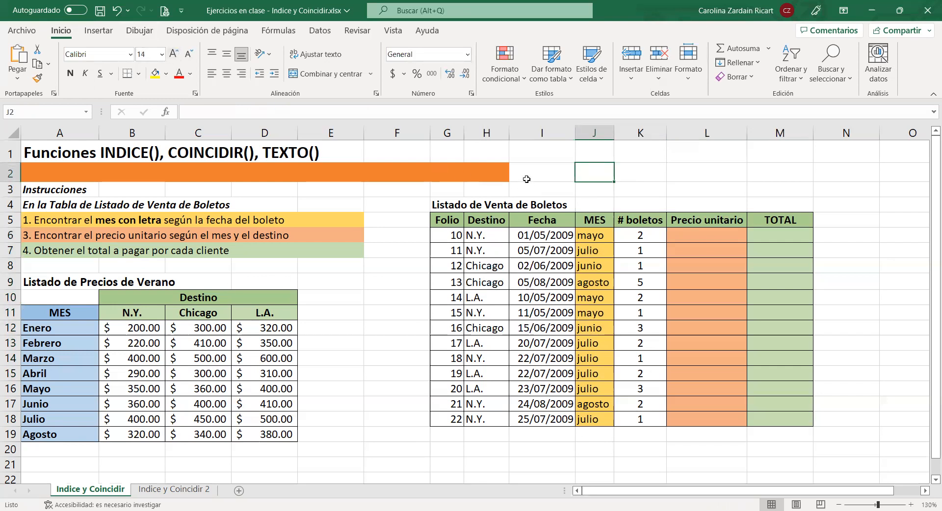
click(173, 53)
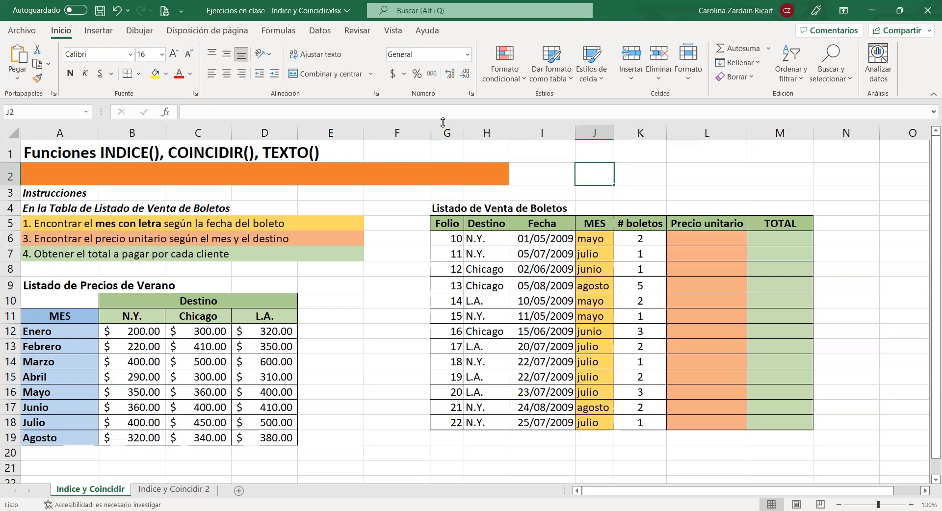
Step: Write the syntax note Coincidir(valor buscado, matriz, tipo coincidencia) as plain text in J2
text(Coincid)
key(BackSpace)
text(i)
key(BackSpace)
text(dir()
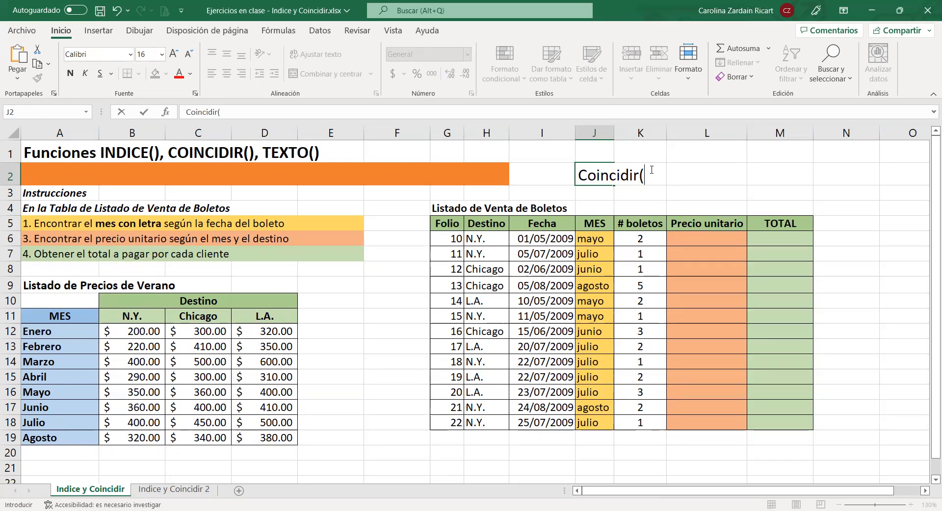
text(valor)
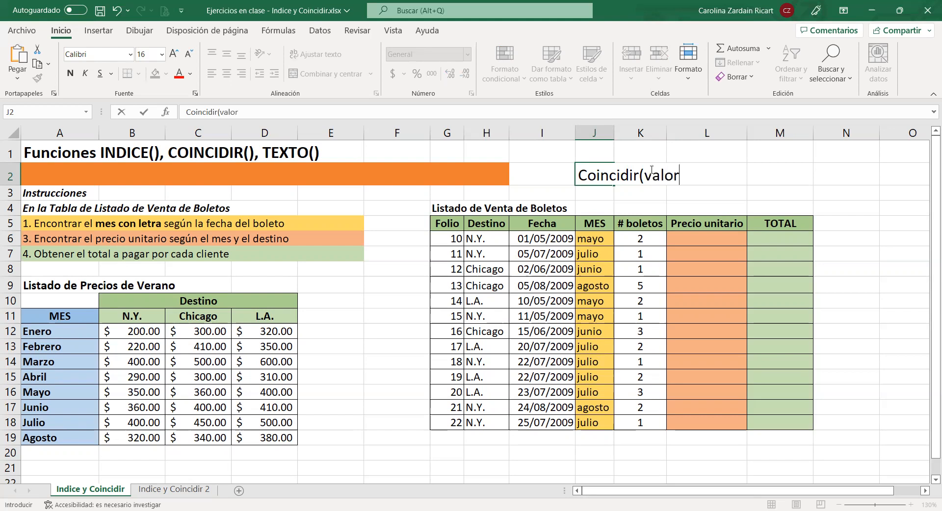
text( buscado, matriz)
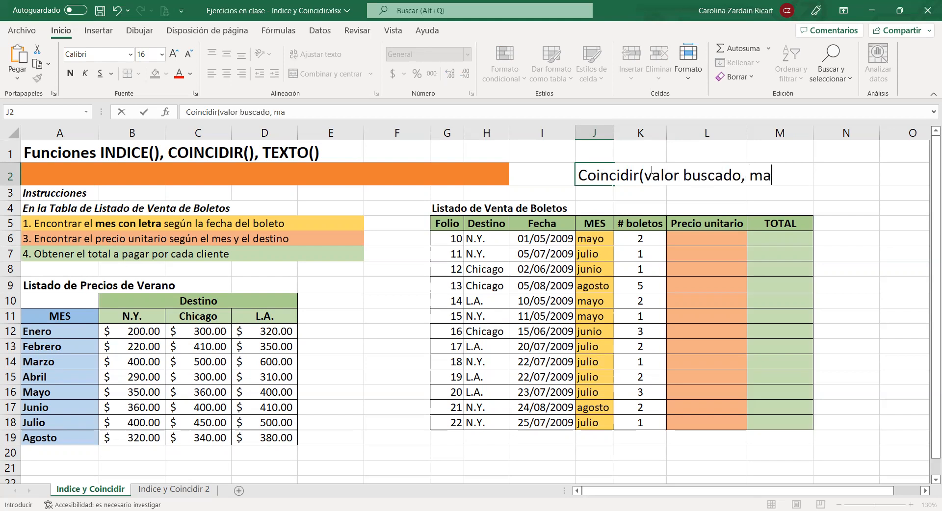
key(BackSpace)
key(BackSpace)
key(BackSpace)
text(riz, tipo coi)
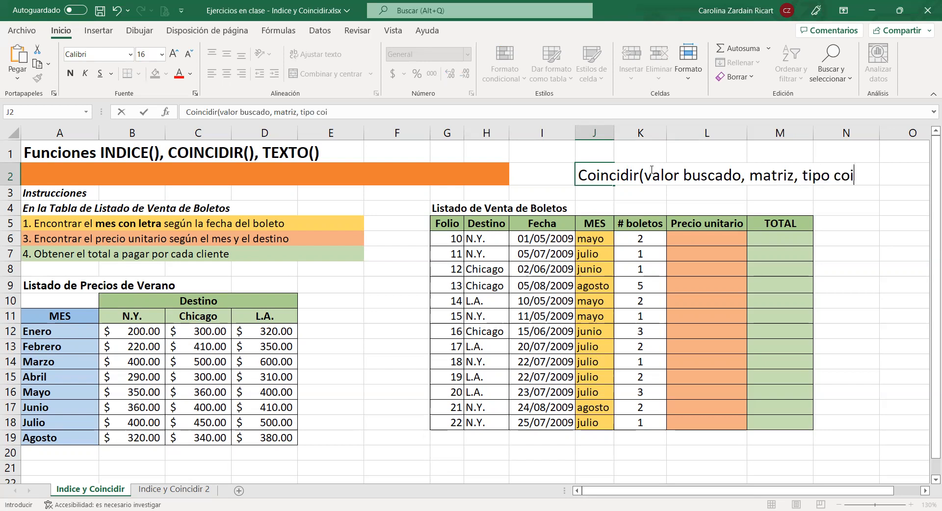
text(ncidencia))
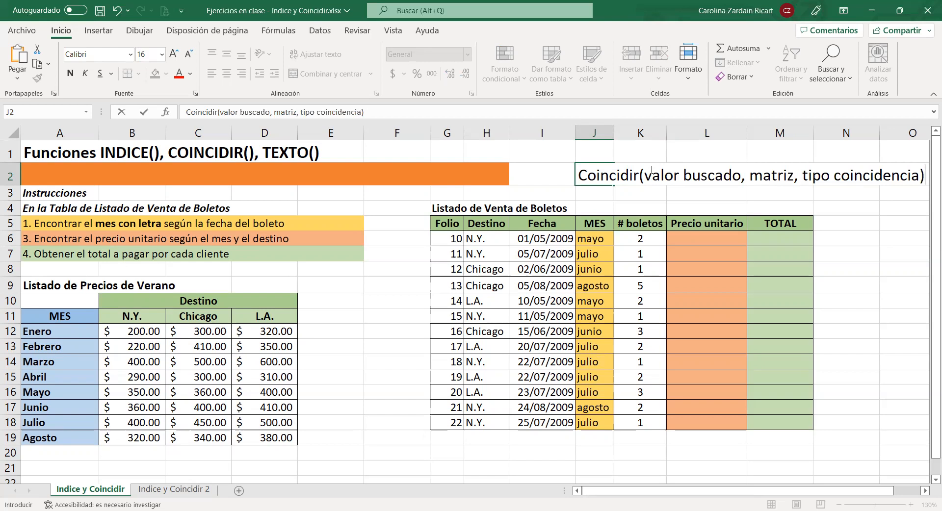
Step: Add the note Devuelve una posicion in J3 and highlight the word posicion
click(588, 191)
text(Devuelve una posicion)
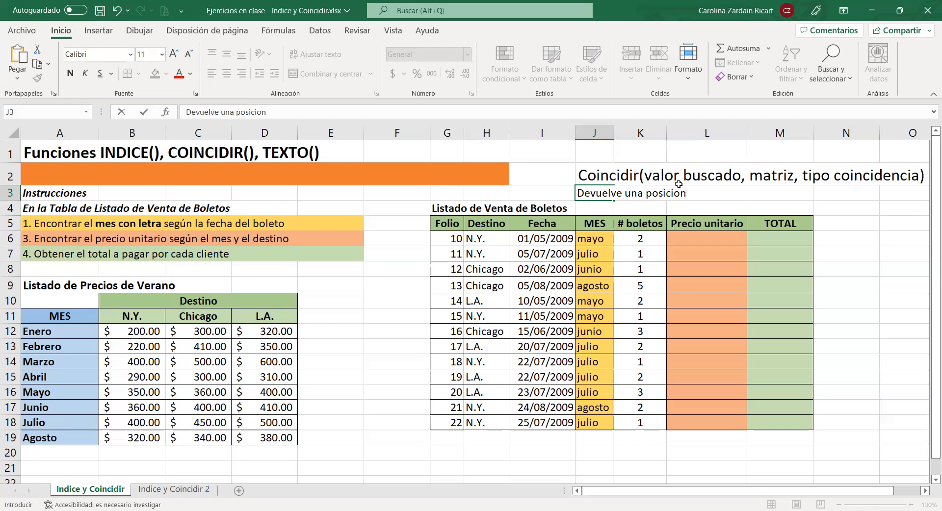
double_click(659, 192)
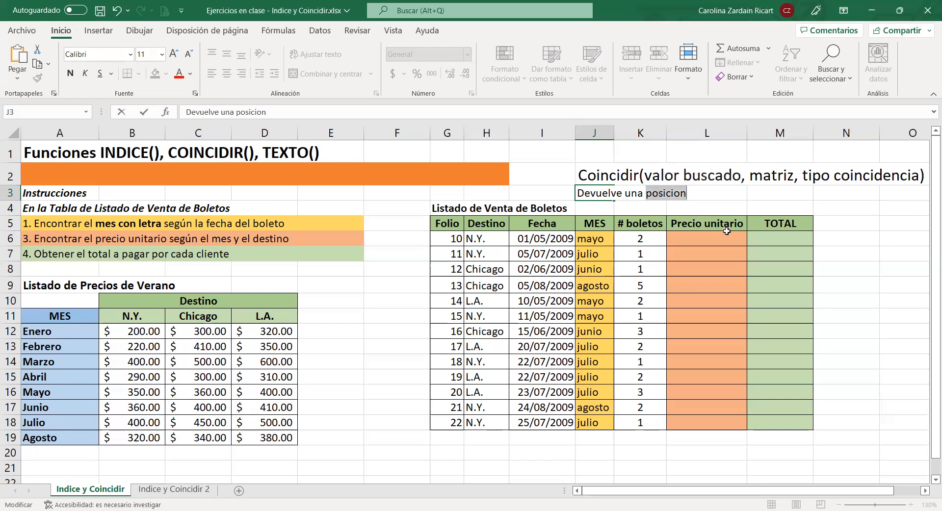
Step: Clear the explanatory notes from cells J3 and J2
drag(721, 198, 569, 164)
key(Delete)
click(604, 176)
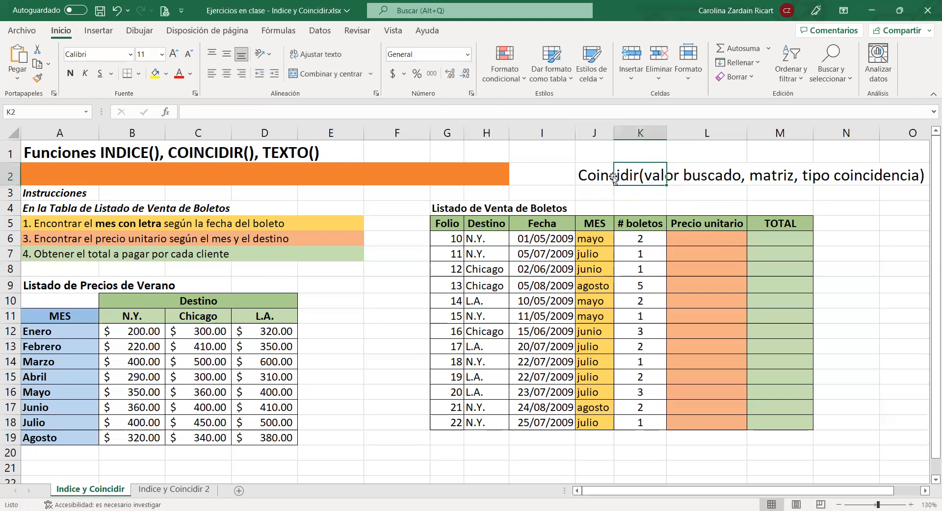
key(Delete)
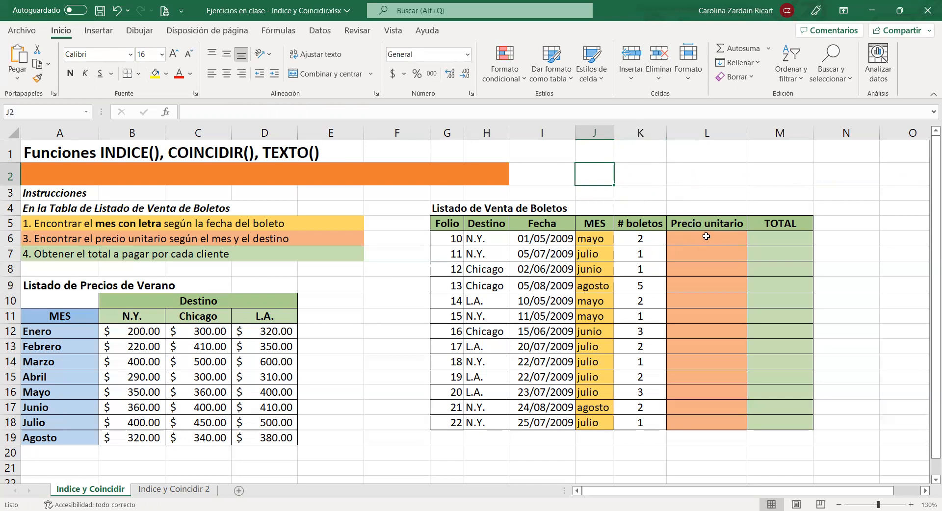
Step: Enter =coincidir(H6,B11:D11,0) in L6 to find the position of the first ticket's destination among the price list headings
click(689, 241)
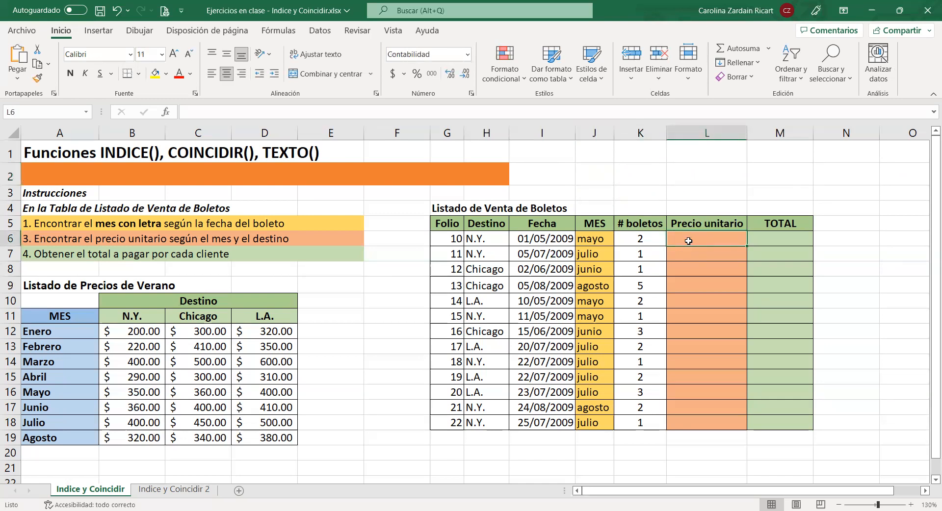
text(=c)
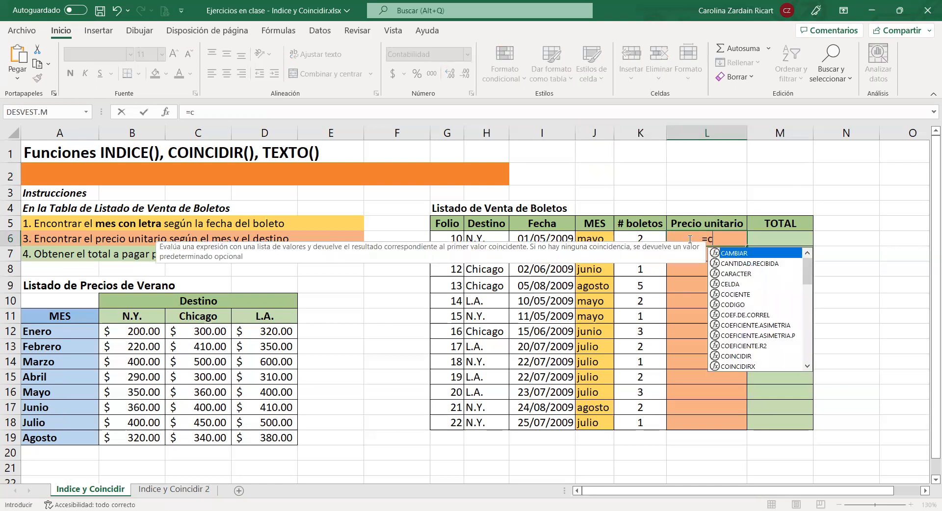
text(oincidir()
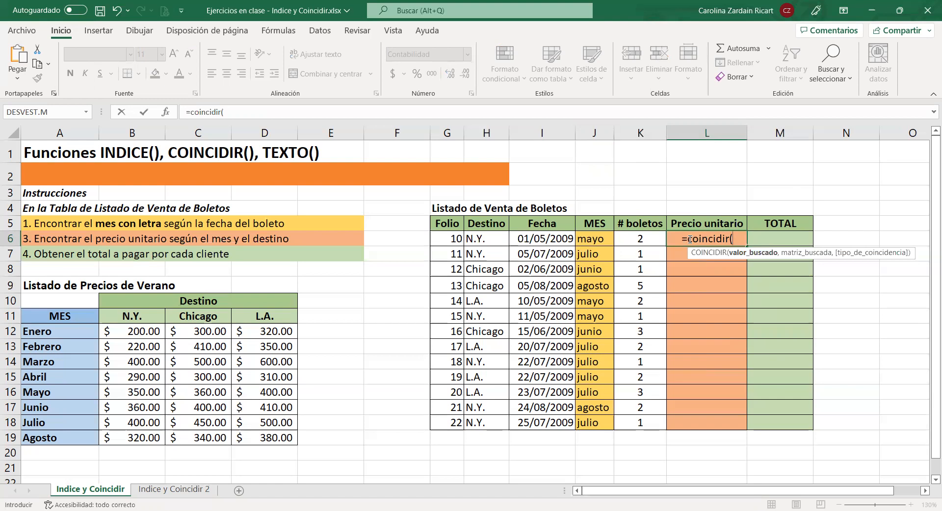
click(483, 239)
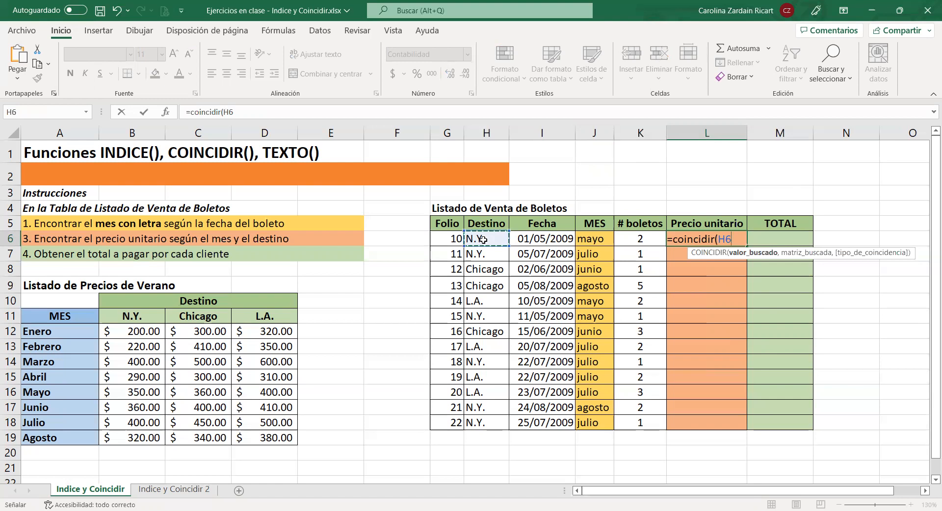
text(,)
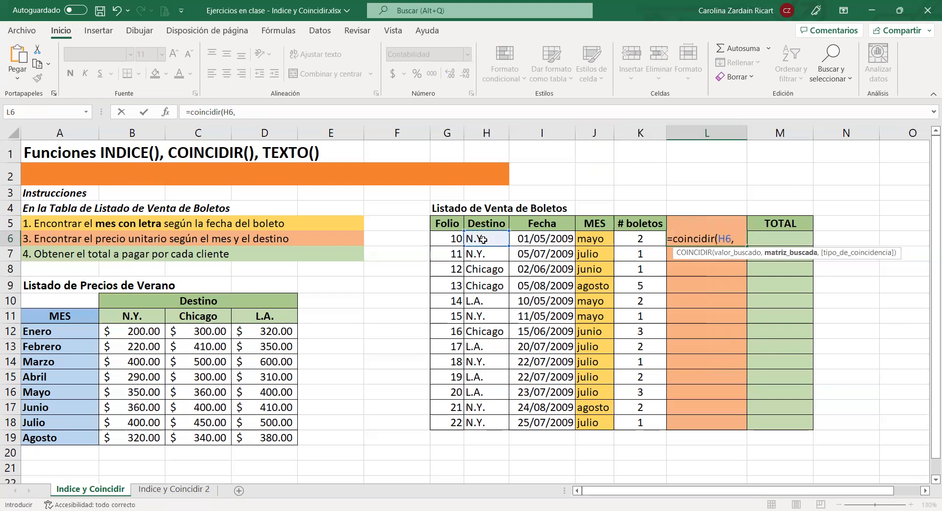
drag(135, 318, 255, 316)
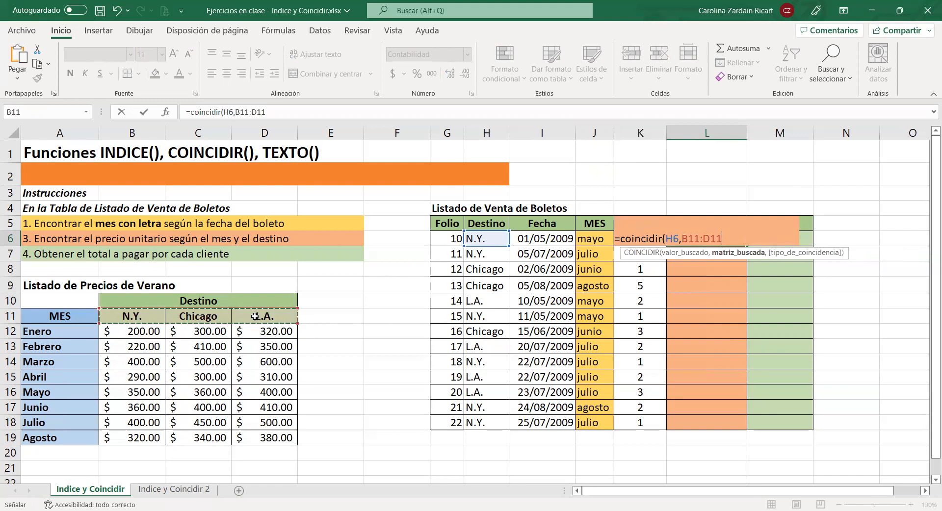
text(,0)
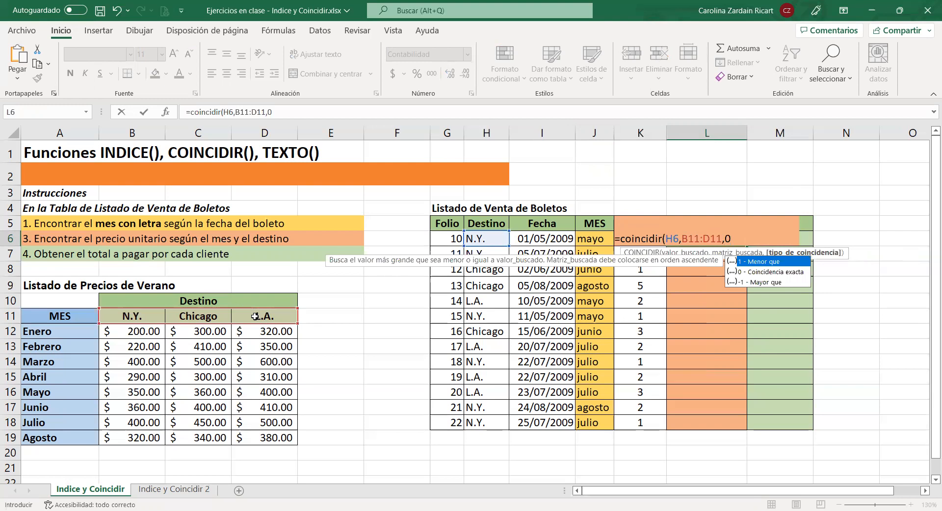
text())
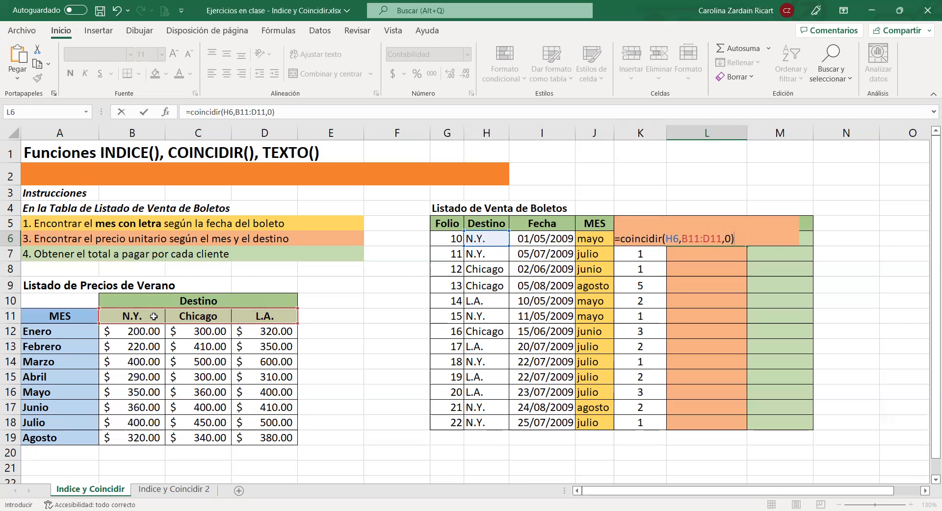
key(Return)
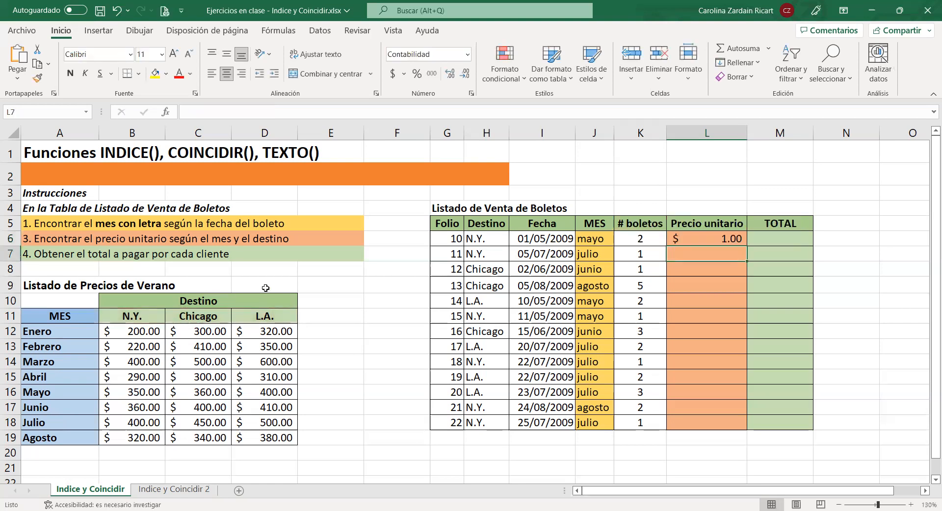
Step: Change the number format of L6 to General
click(725, 240)
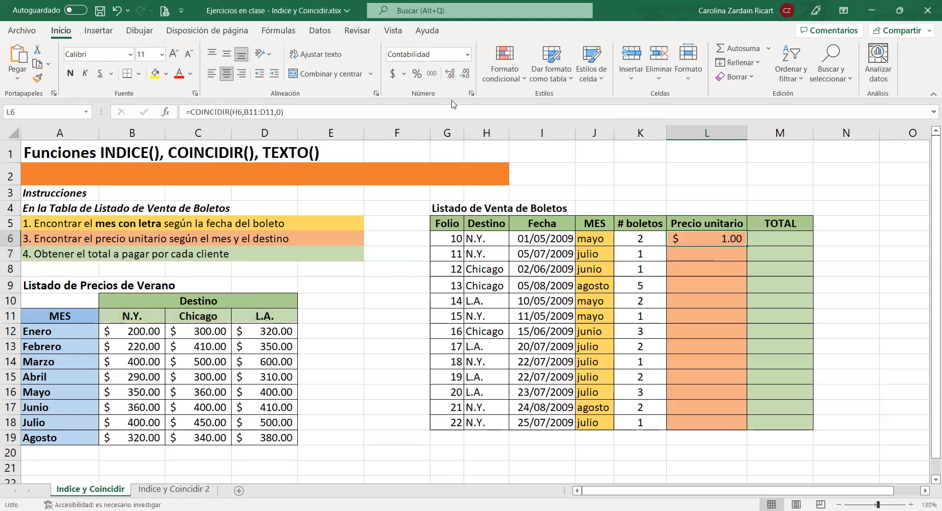
click(467, 54)
click(469, 66)
Step: Circle the destination headings N.Y., Chicago and L.A. in pen, separate and number their positions starting at 1, and erase the marks
click(490, 243)
drag(138, 318, 277, 324)
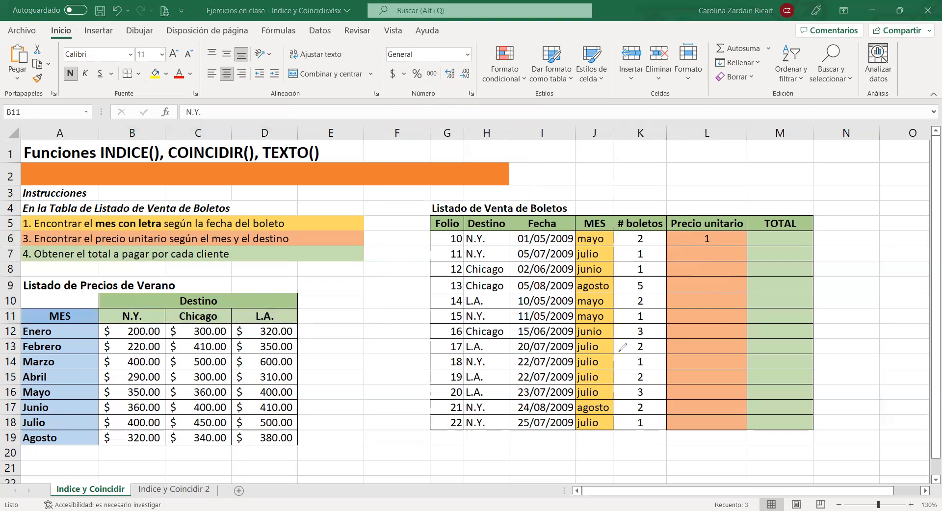
mouse_move(291, 305)
mouse_down()
mouse_move(114, 307)
mouse_move(147, 325)
mouse_move(295, 321)
mouse_move(292, 308)
mouse_up()
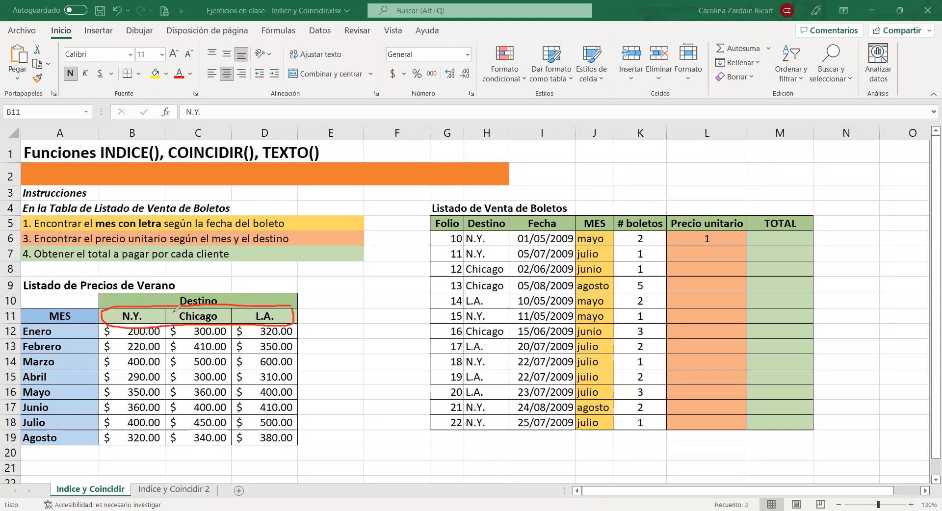
drag(159, 291, 157, 310)
drag(203, 292, 202, 322)
drag(254, 291, 253, 318)
mouse_move(151, 310)
mouse_down()
mouse_move(164, 310)
mouse_move(116, 330)
mouse_move(147, 310)
mouse_up()
mouse_move(171, 275)
mouse_down()
mouse_move(178, 268)
mouse_move(175, 286)
mouse_move(189, 282)
mouse_up()
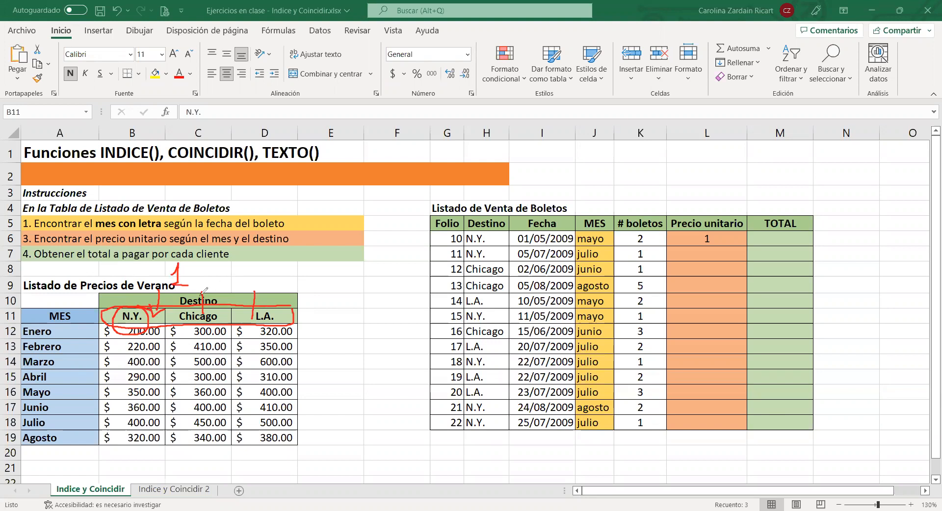
drag(222, 314, 287, 323)
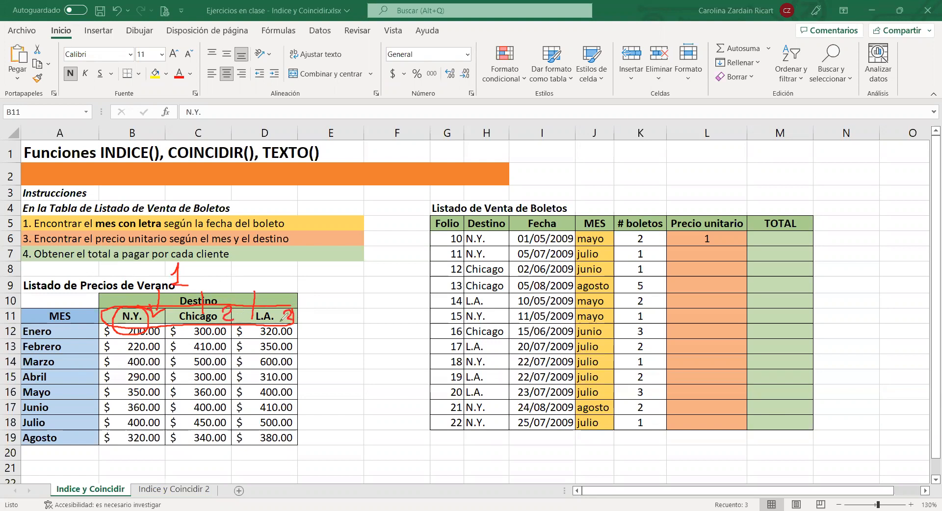
click(630, 101)
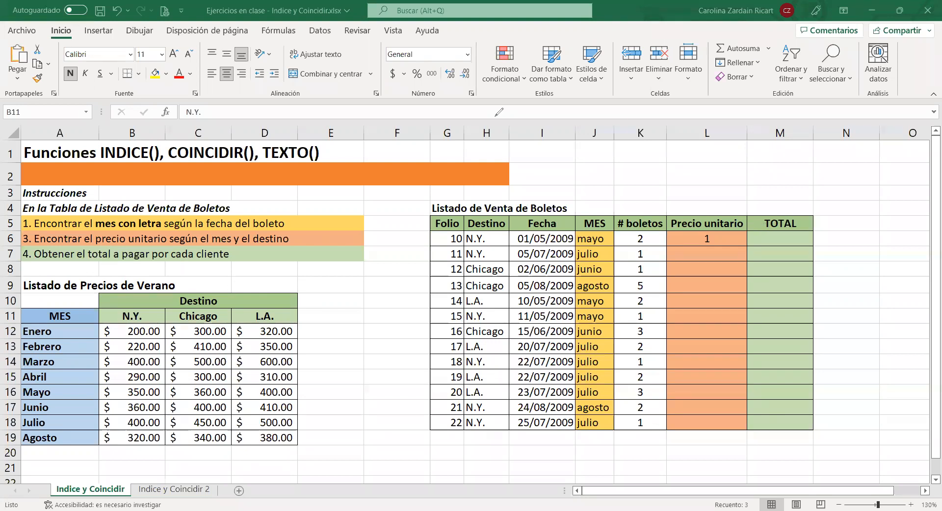
Step: Make the search range in the L6 COINCIDIR formula absolute as $B$11:$D$11
double_click(727, 245)
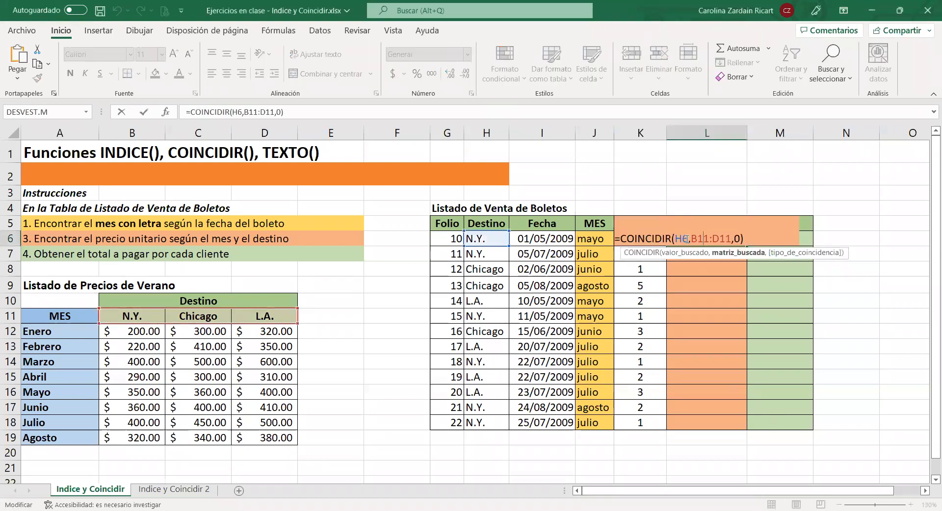
click(697, 238)
key(F4)
click(726, 238)
key(F4)
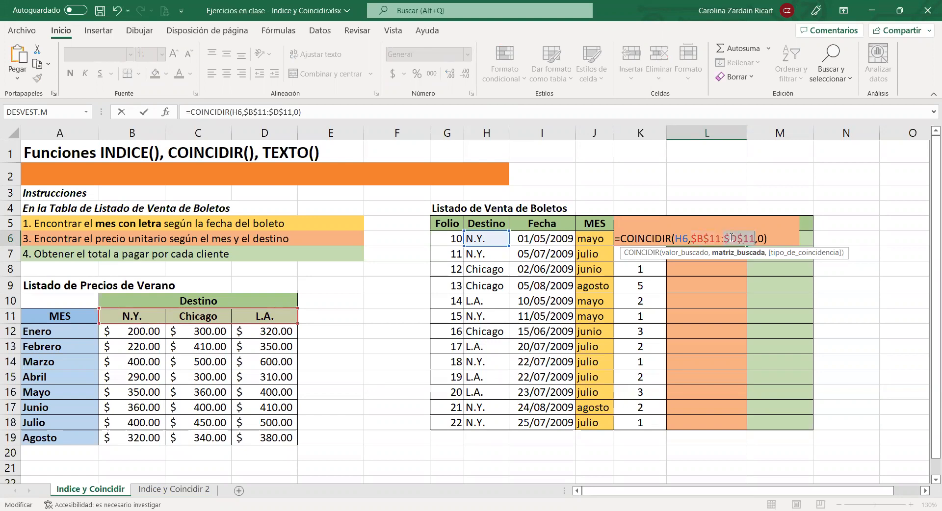
key(Return)
Step: Fill the L6 COINCIDIR formula down the Precio unitario column to L18, and check the first Chicago ticket's destination
click(736, 239)
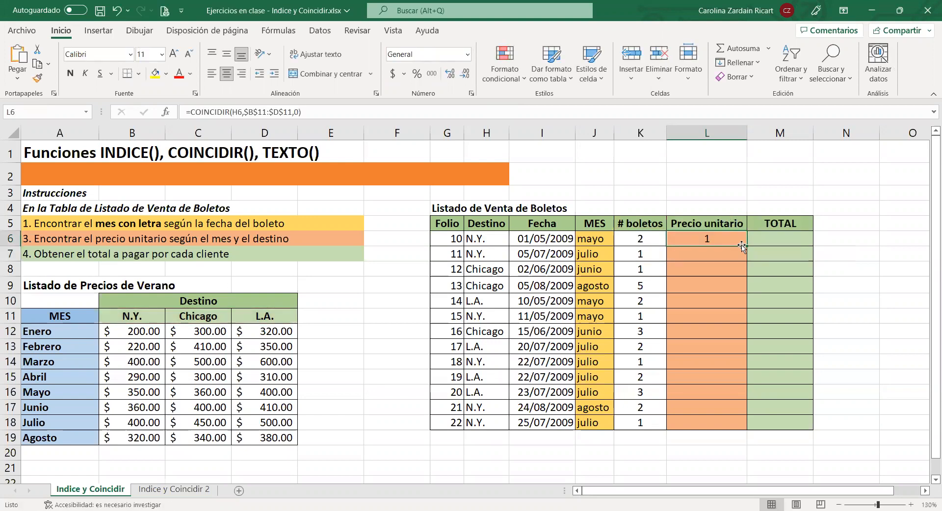
double_click(746, 246)
click(489, 273)
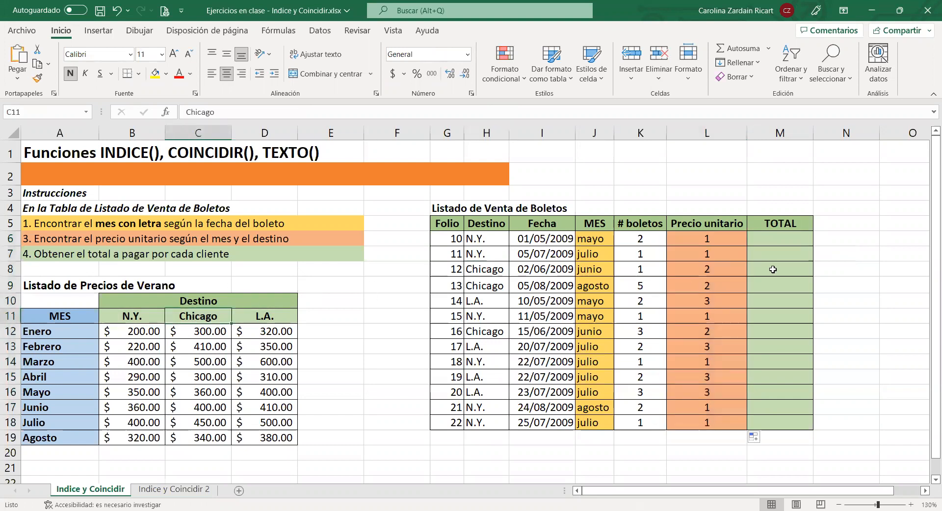
Step: Check the COINCIDIR results against the destinations and clear L7:L18 in the Precio unitario column
click(706, 267)
click(462, 305)
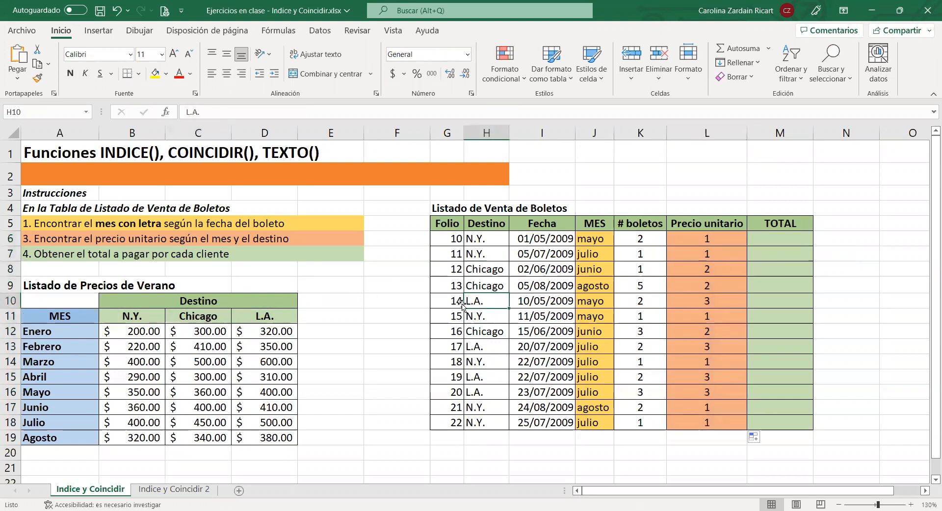
click(711, 301)
drag(720, 238, 708, 422)
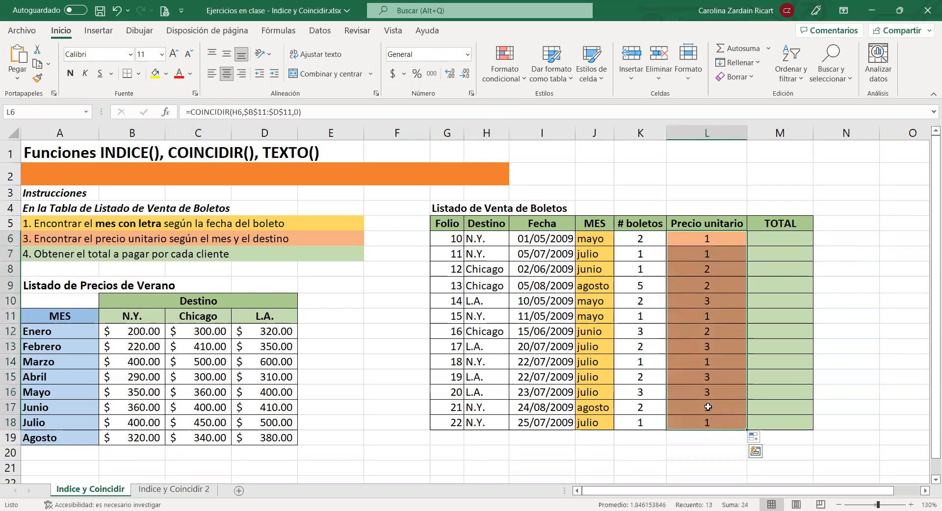
drag(697, 252, 686, 424)
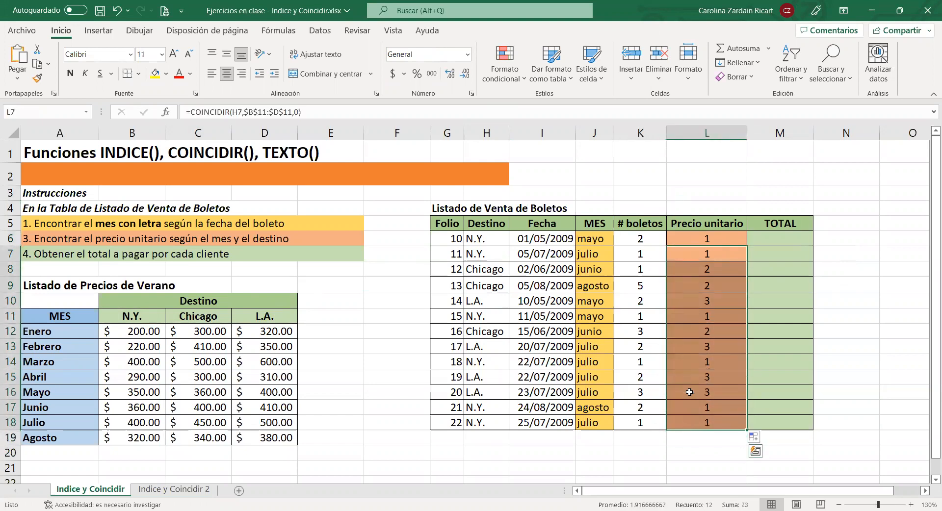
key(Delete)
Step: Strip the arguments from the L6 formula, leaving only =COINCIDIR( in the cell
double_click(720, 240)
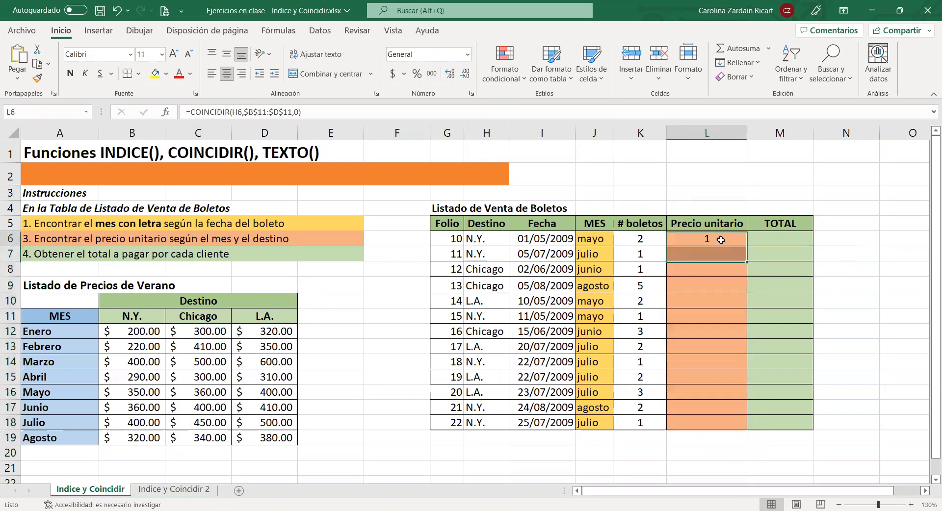
drag(620, 240, 793, 242)
key(ctrl+c)
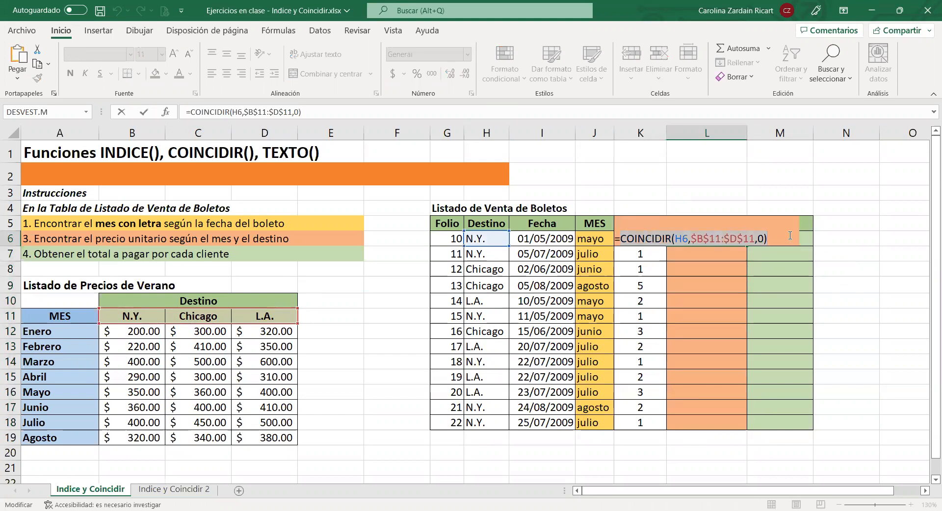
key(BackSpace)
key(BackSpace)
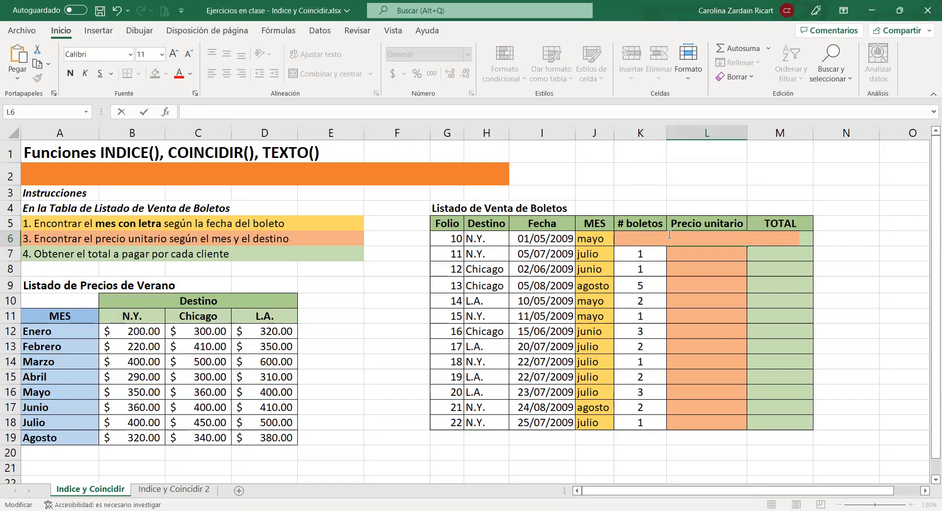
text(=)
key(ctrl+v)
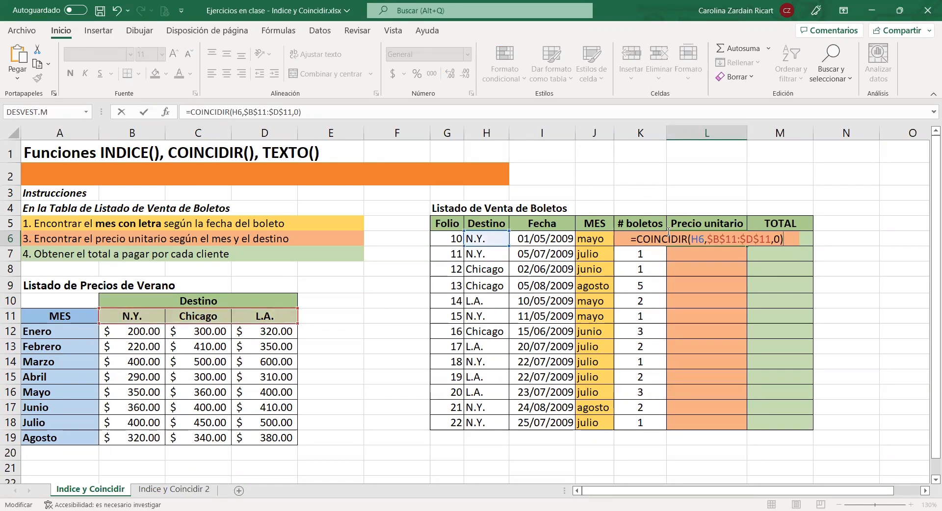
drag(706, 239, 813, 219)
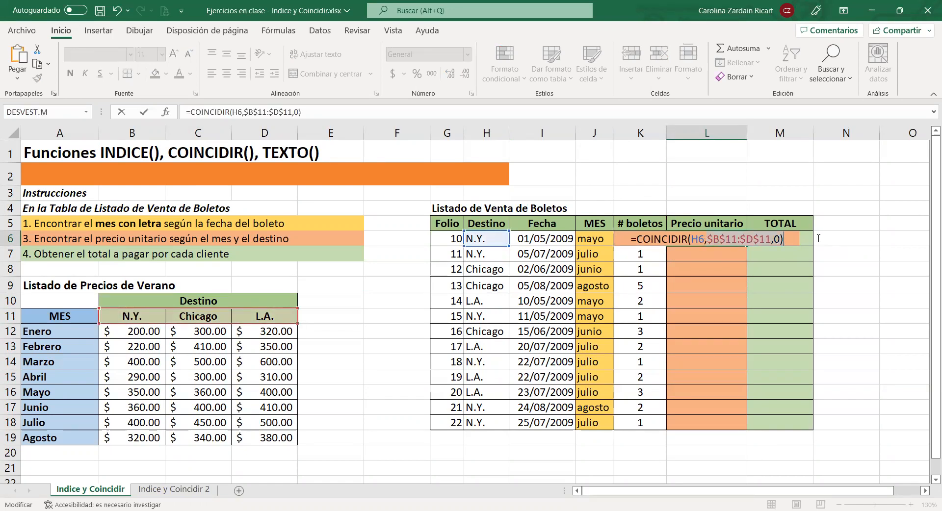
key(BackSpace)
key(BackSpace)
key(BackSpace)
key(BackSpace)
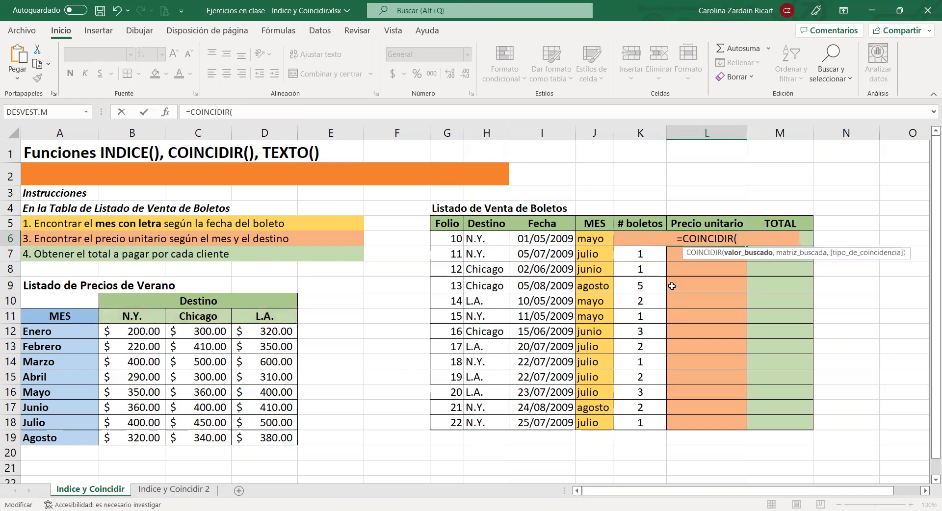
Step: Complete the L6 COINCIDIR formula to look up the month J6 in A12:A19 with exact match 0
click(595, 241)
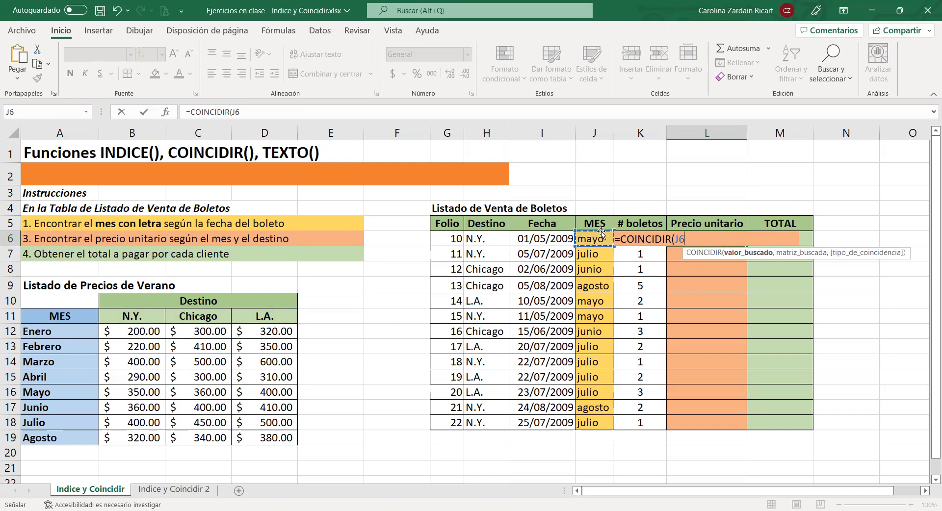
text(,)
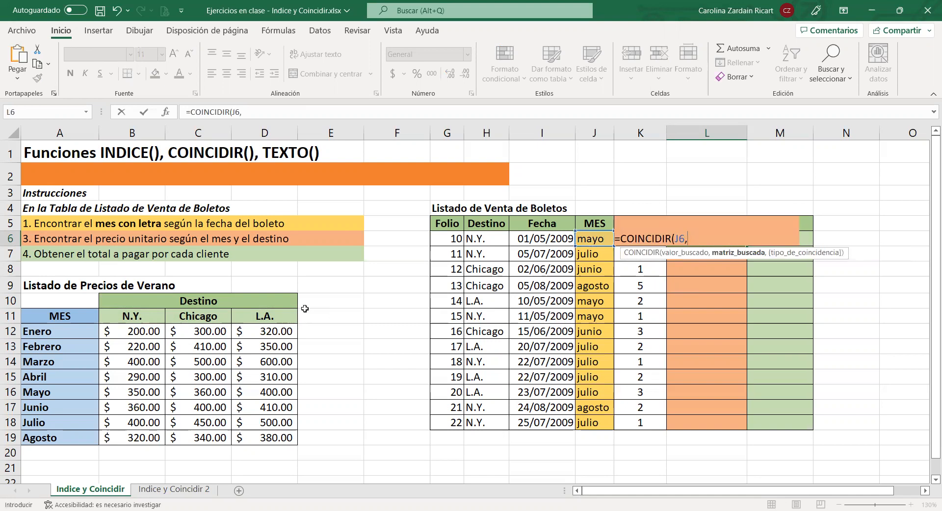
drag(74, 331, 63, 426)
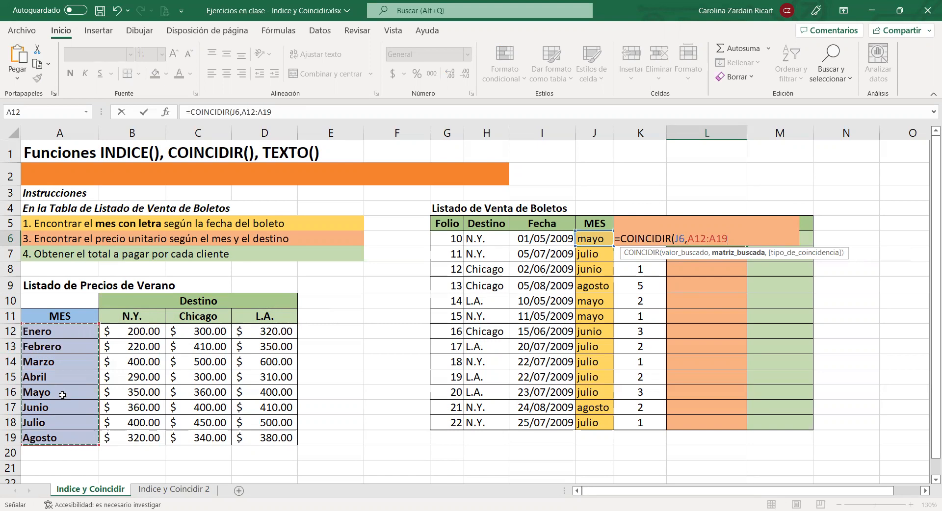
text(,)
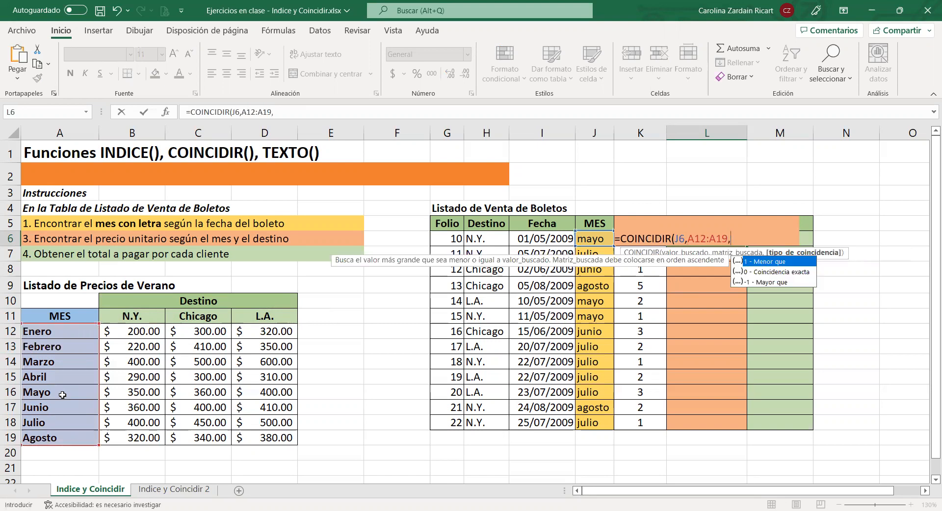
text(0))
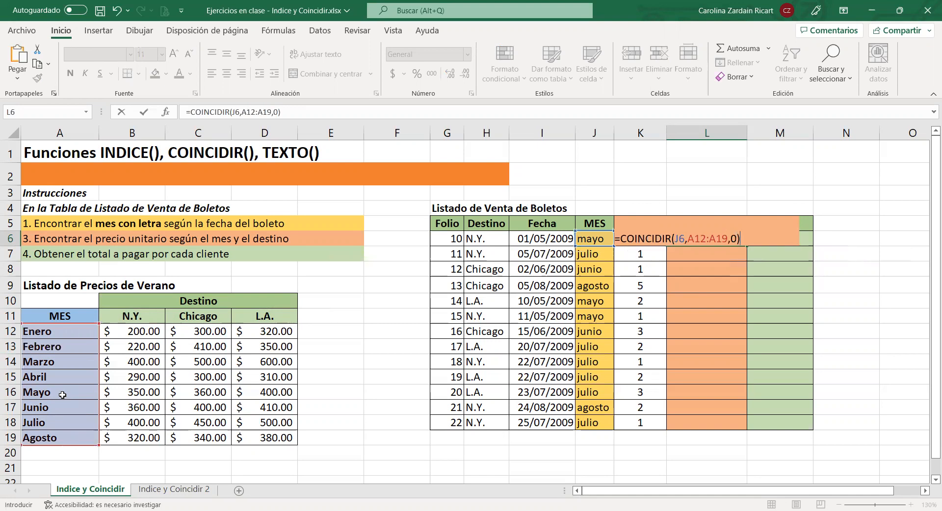
Step: Make the L6 COINCIDIR search range absolute as $A$12:$A$19 and fill the formula down to L18
click(701, 238)
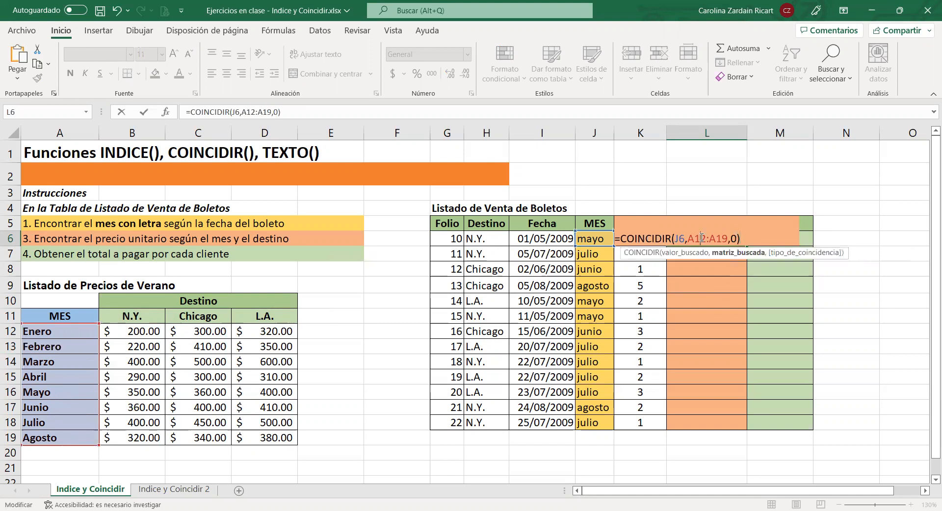
key(F4)
key(F4)
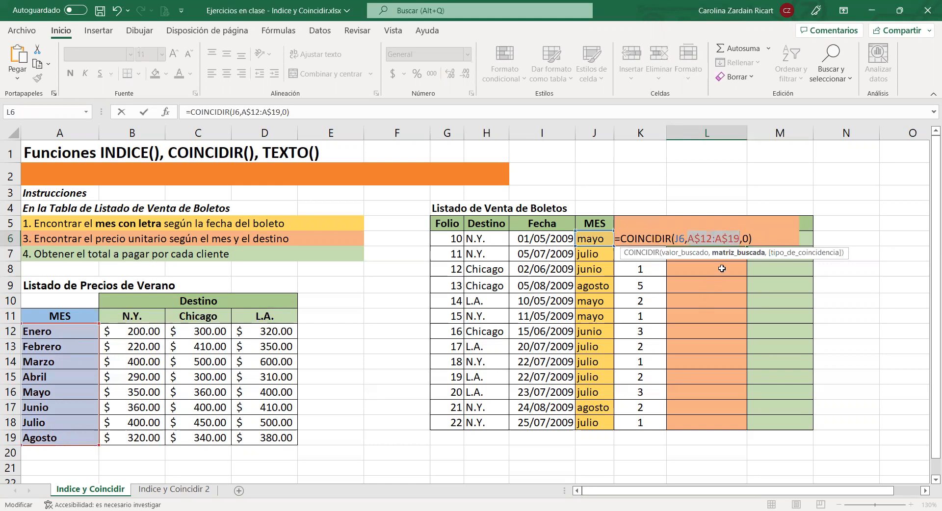
key(ctrl+z)
click(728, 239)
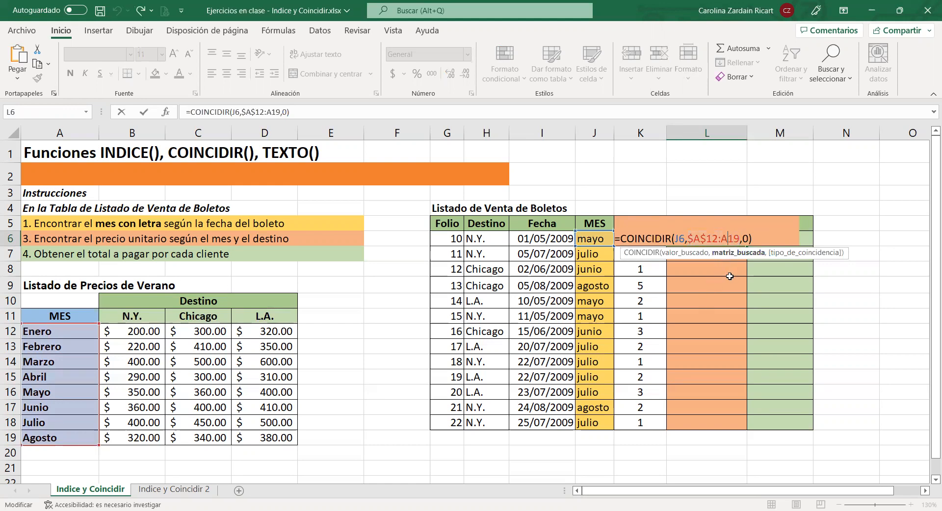
key(F4)
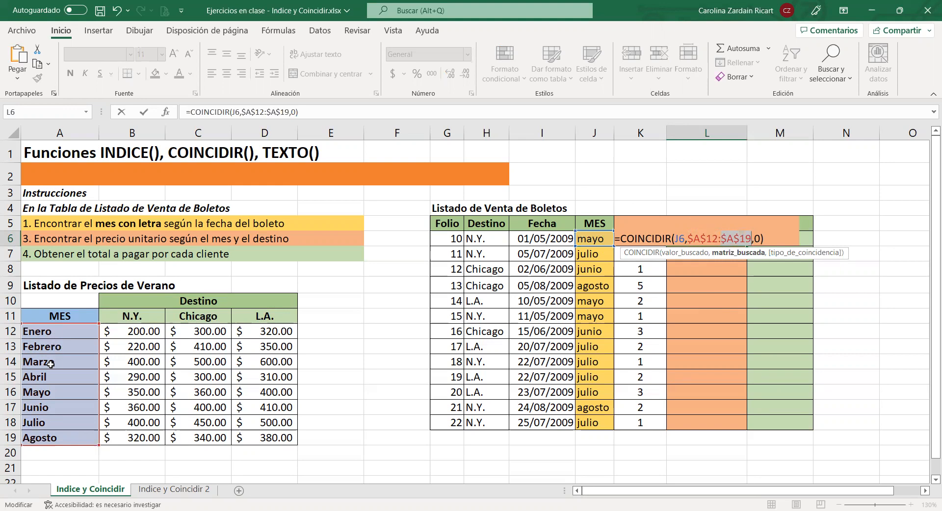
key(Return)
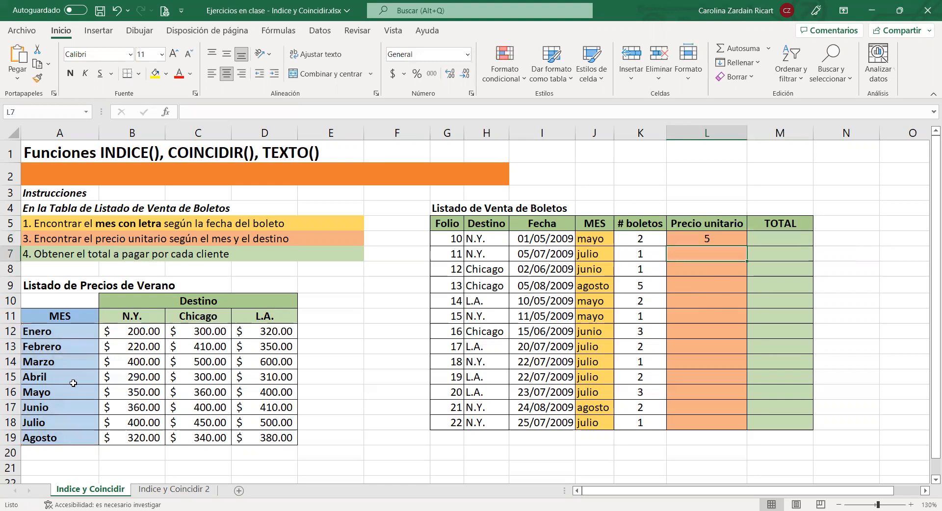
click(699, 241)
double_click(747, 245)
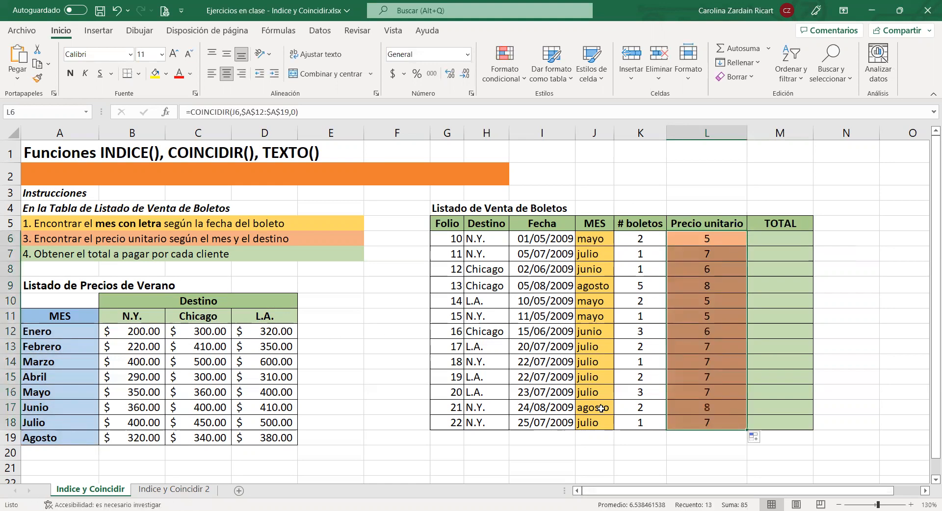
Step: Count through the months in the price list from Enero to compare their positions with the COINCIDIR results in the Precio unitario column
click(67, 332)
click(69, 346)
click(69, 362)
click(69, 377)
click(69, 392)
click(69, 407)
click(67, 423)
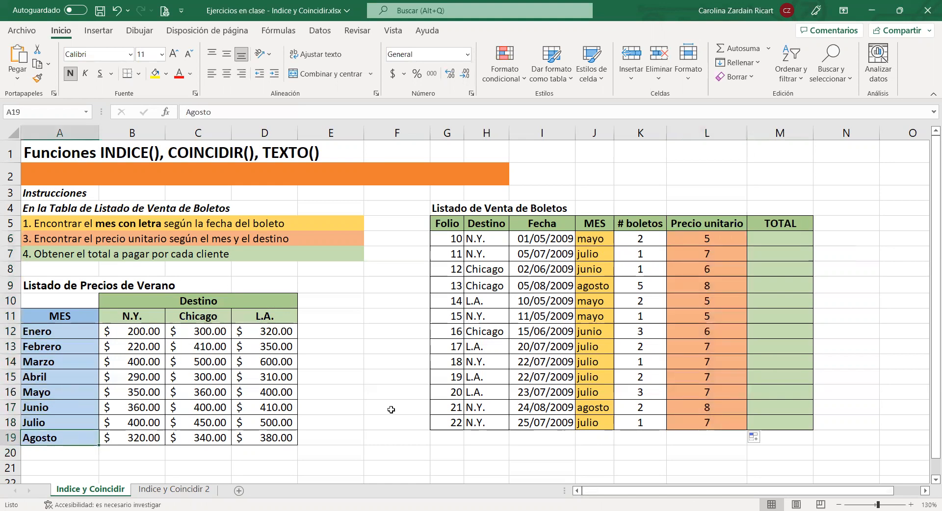
click(711, 388)
click(37, 336)
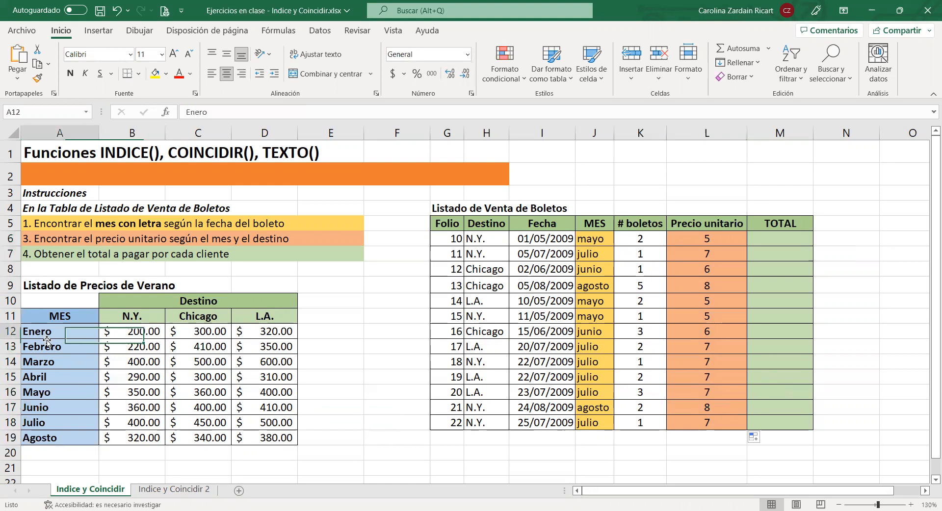
click(37, 350)
click(38, 364)
click(38, 379)
click(38, 395)
click(38, 407)
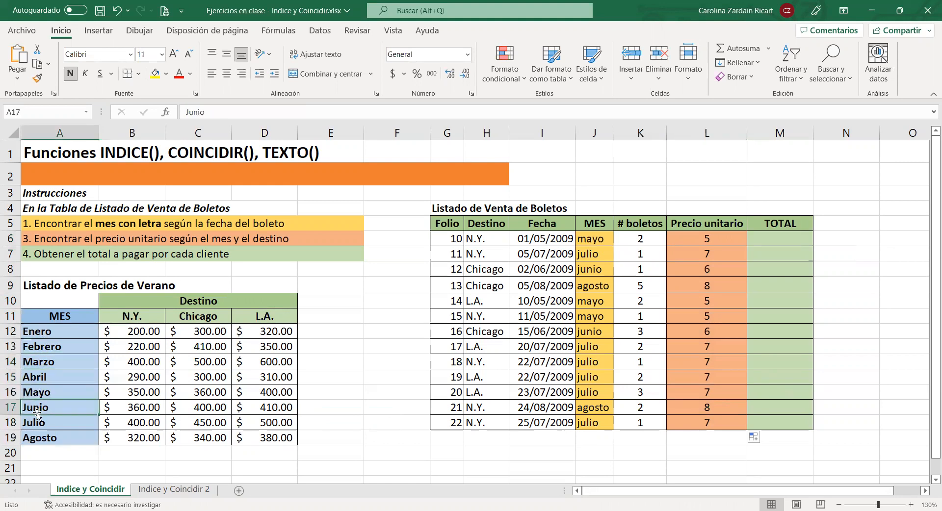
click(36, 422)
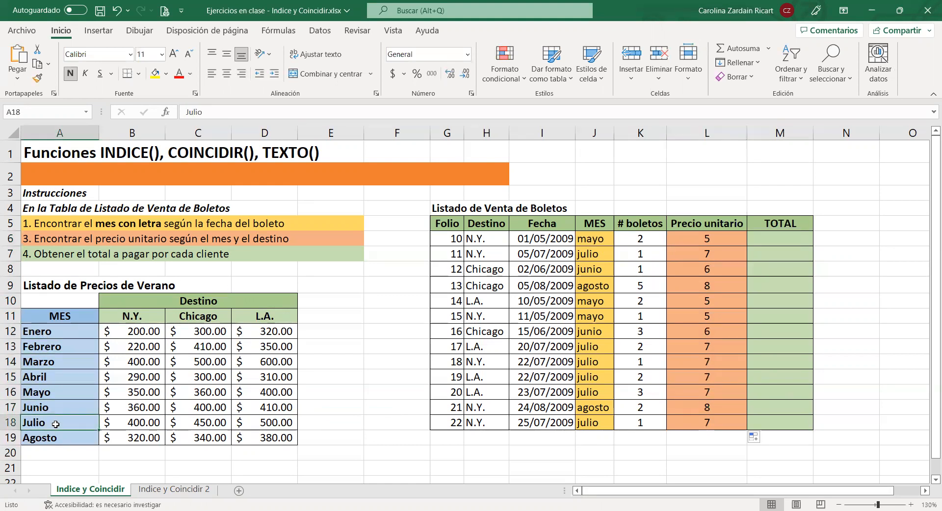
Step: Clear the Precio unitario cells L6:L18 and narrow column F
drag(709, 241, 686, 423)
key(Delete)
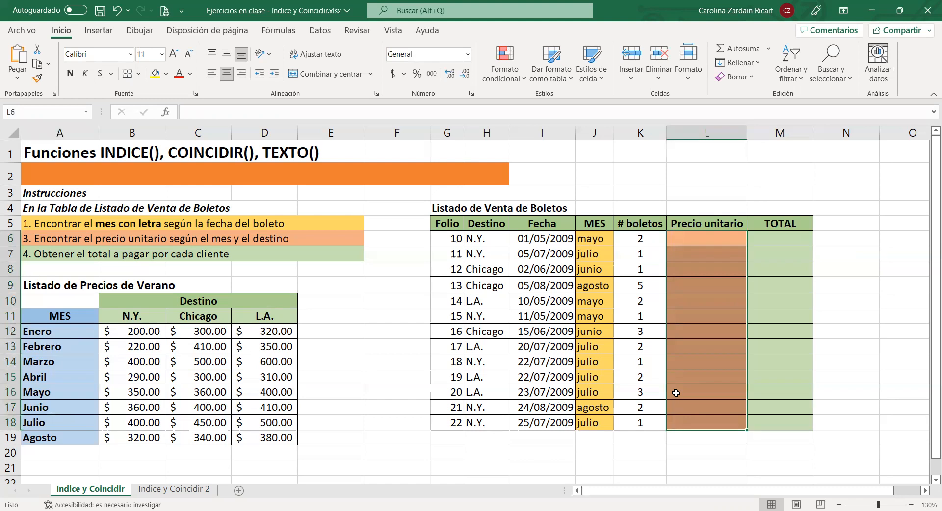
drag(432, 139, 385, 140)
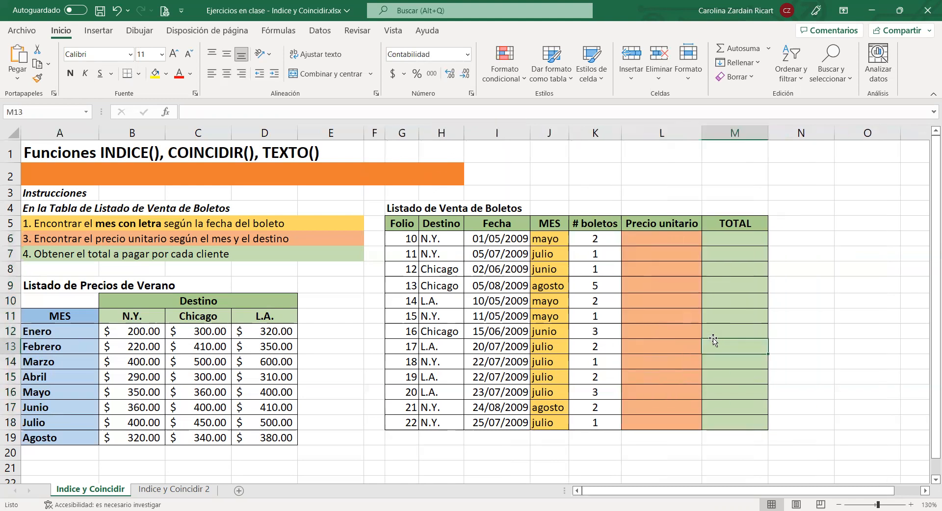
Step: Start an INDICE formula in L6 with the price range B12:D19 as its matrix
click(675, 238)
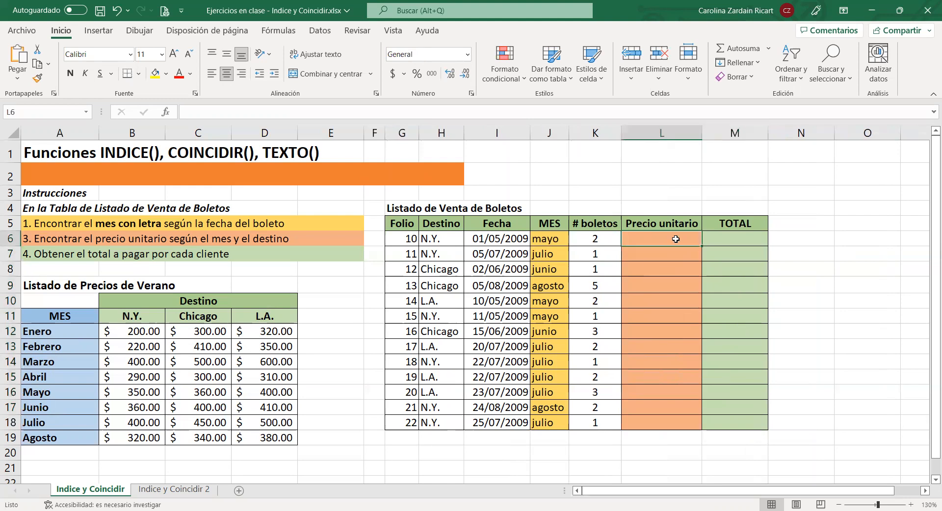
text(=)
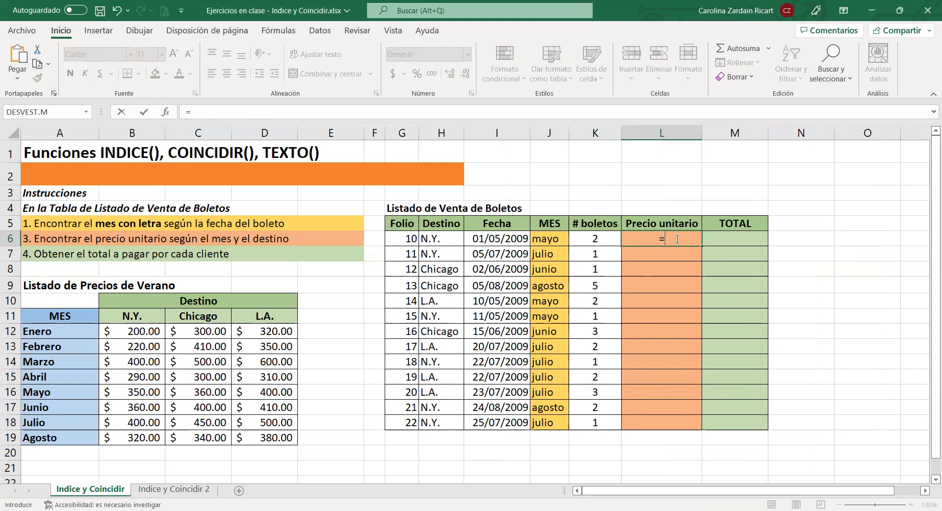
text(i)
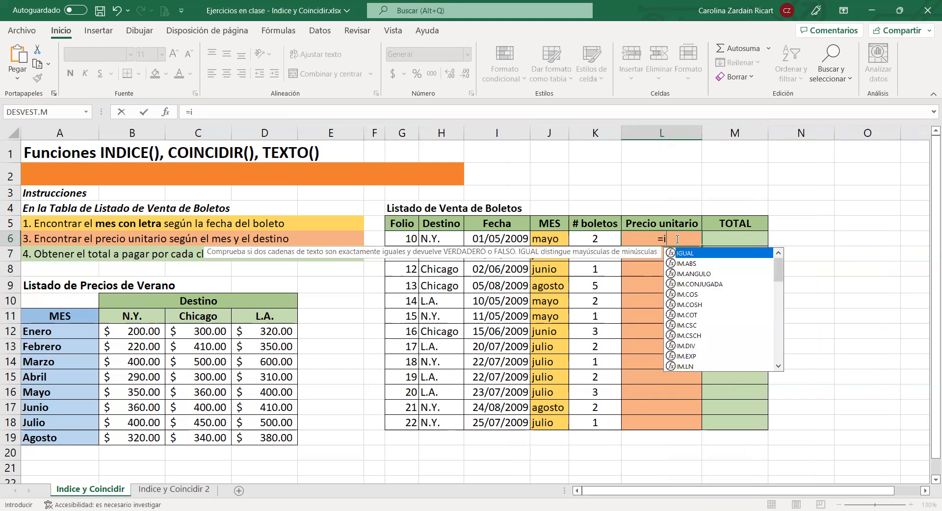
text(ndice()
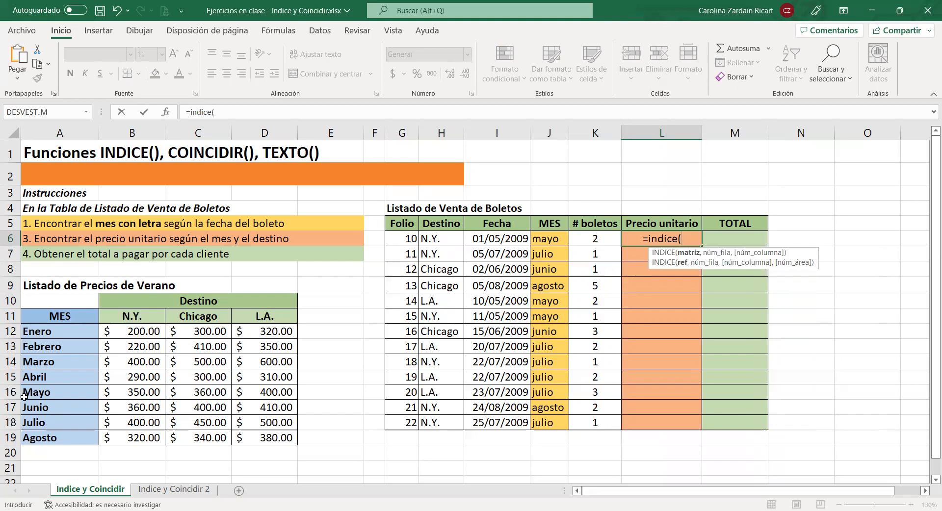
drag(129, 335, 269, 415)
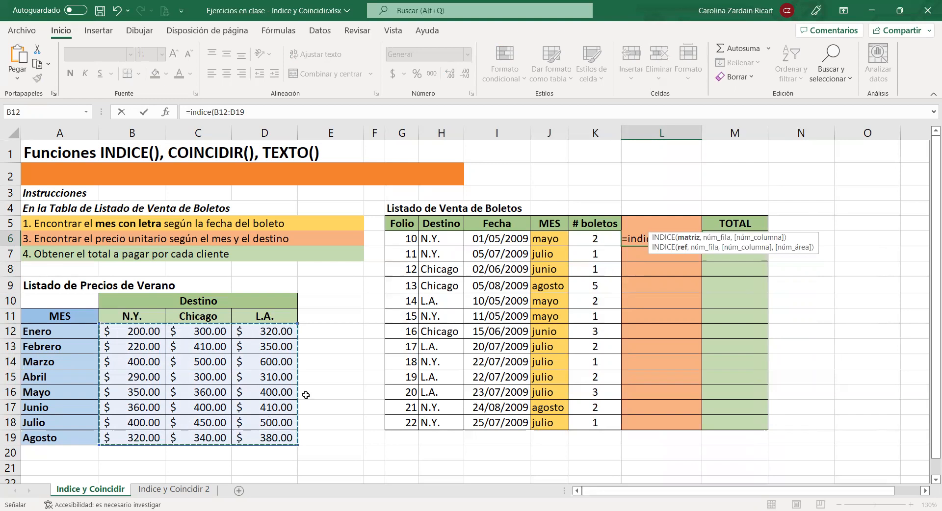
click(697, 241)
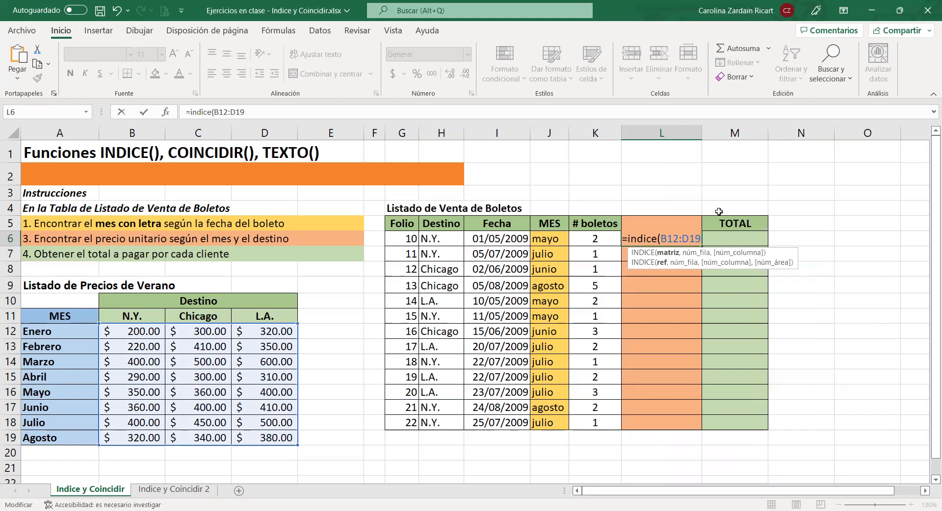
text(,)
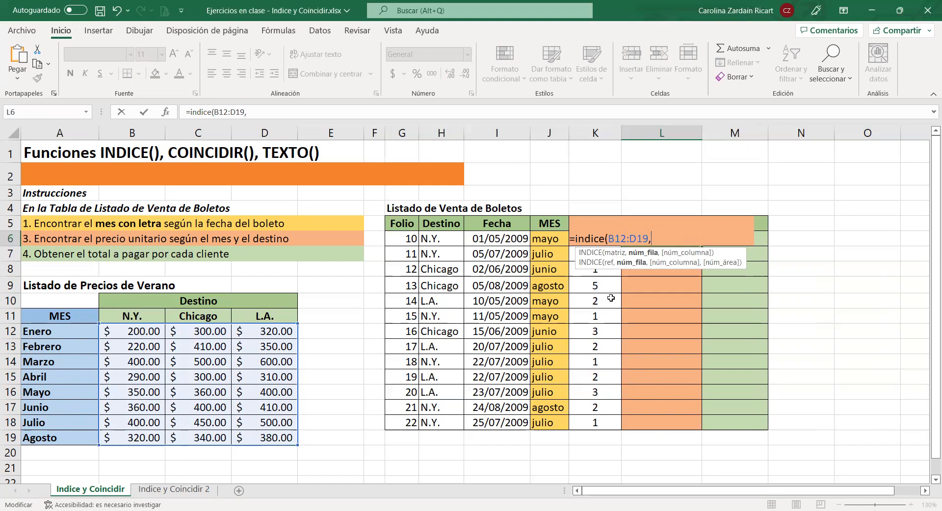
Step: Nest COINCIDIR as the row argument of the L6 formula, looking up J6 in A12:A19 with exact match 0
text(coincidir()
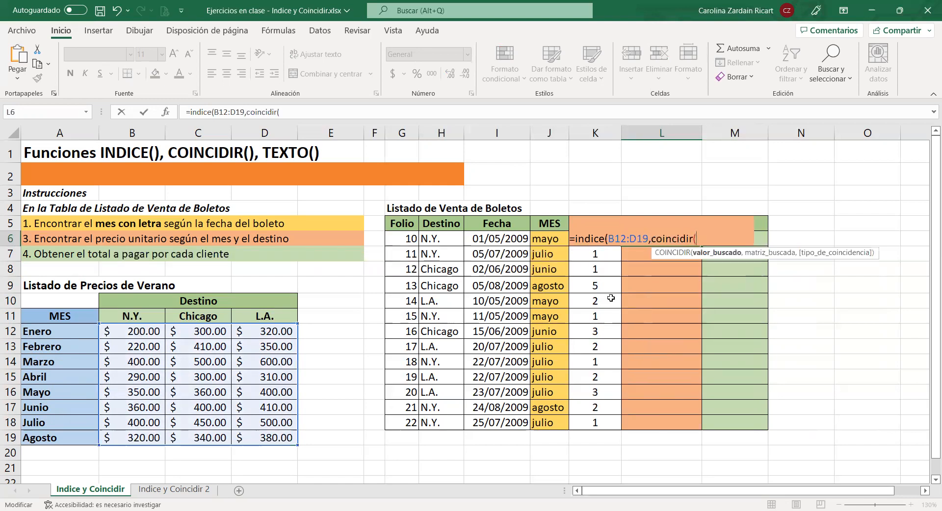
click(542, 238)
text(,)
drag(69, 331, 54, 437)
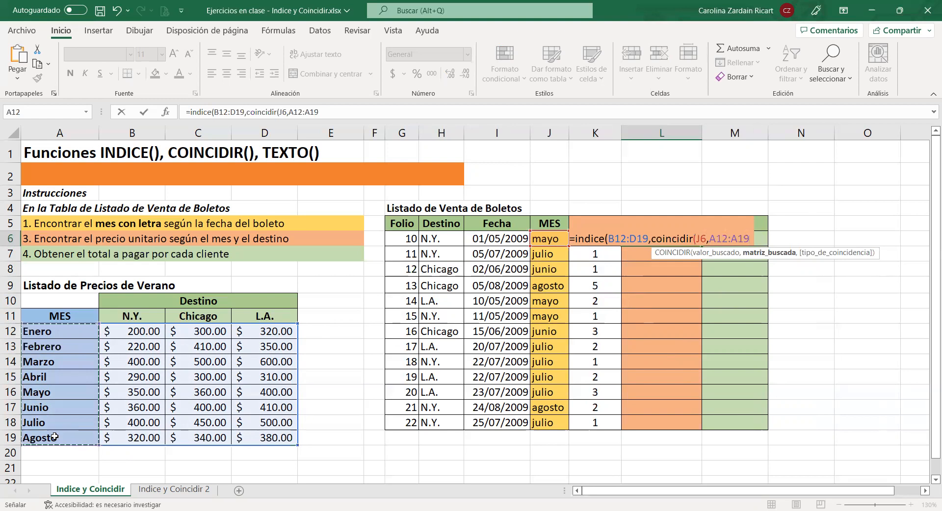
text(,)
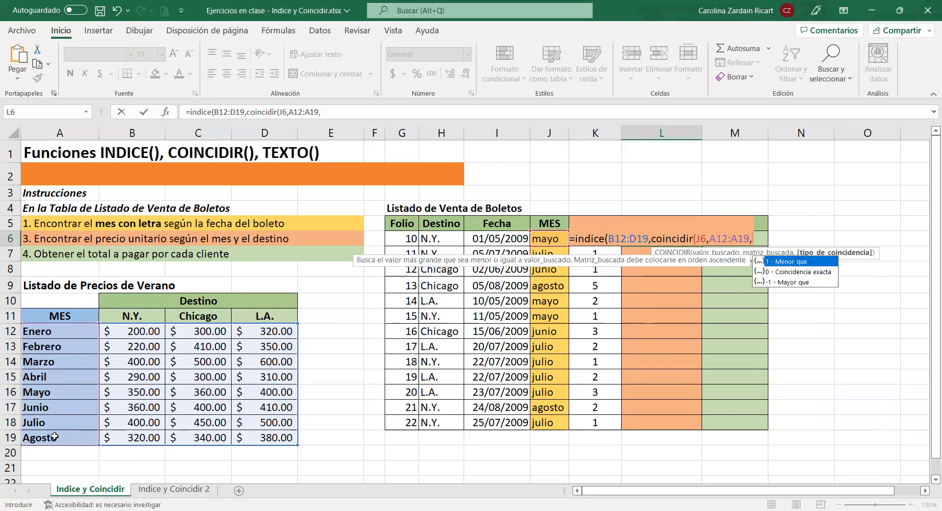
text(0))
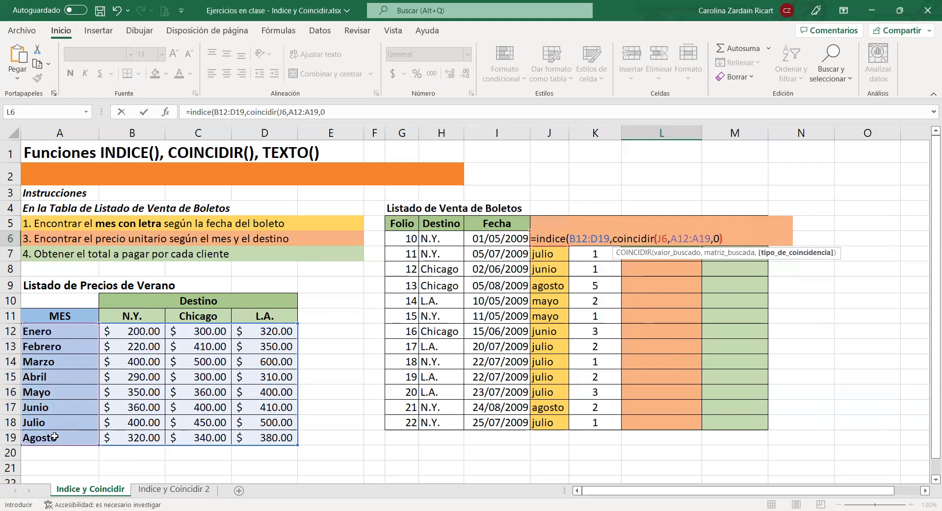
drag(614, 240, 720, 234)
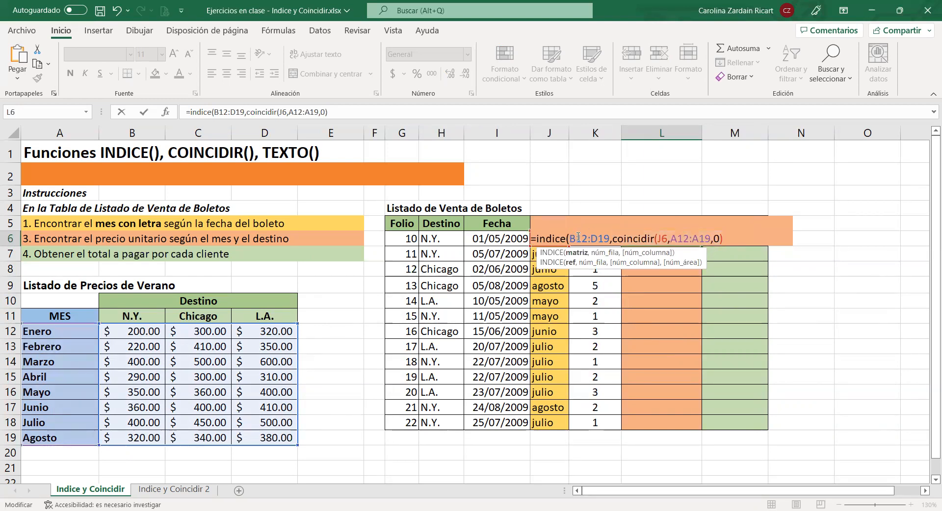
Step: Make the price range $B$12:$D$19 and the month range $A$12:$A$19 absolute in the L6 formula, and open its column argument
drag(570, 239, 588, 239)
key(F4)
double_click(610, 238)
key(F4)
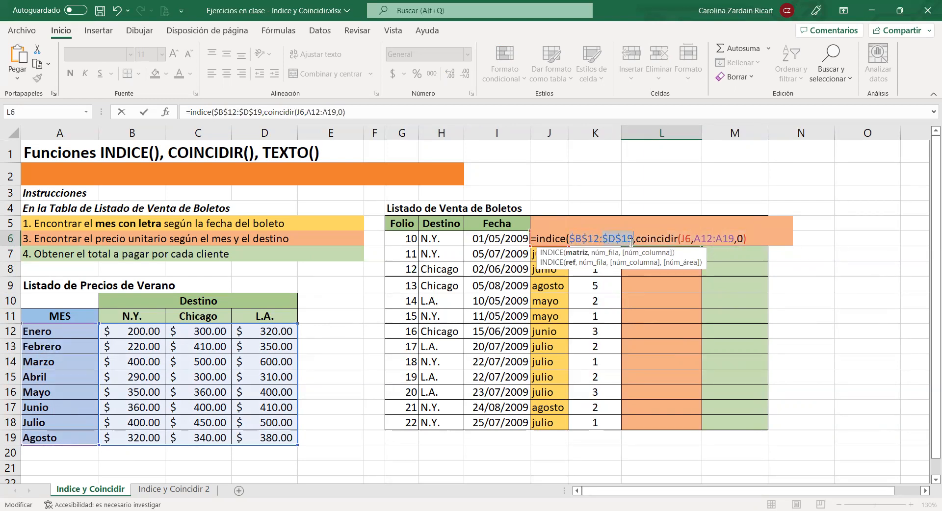
click(706, 239)
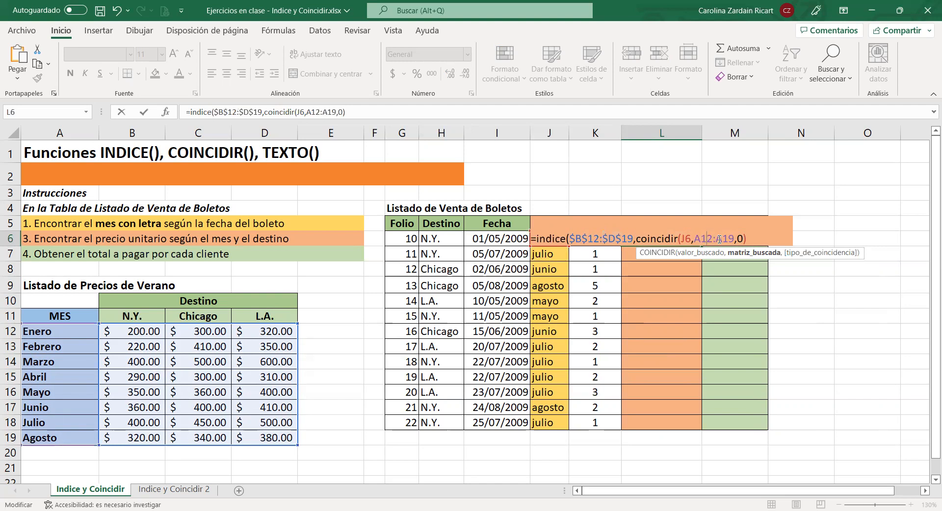
key(F4)
click(729, 239)
key(F4)
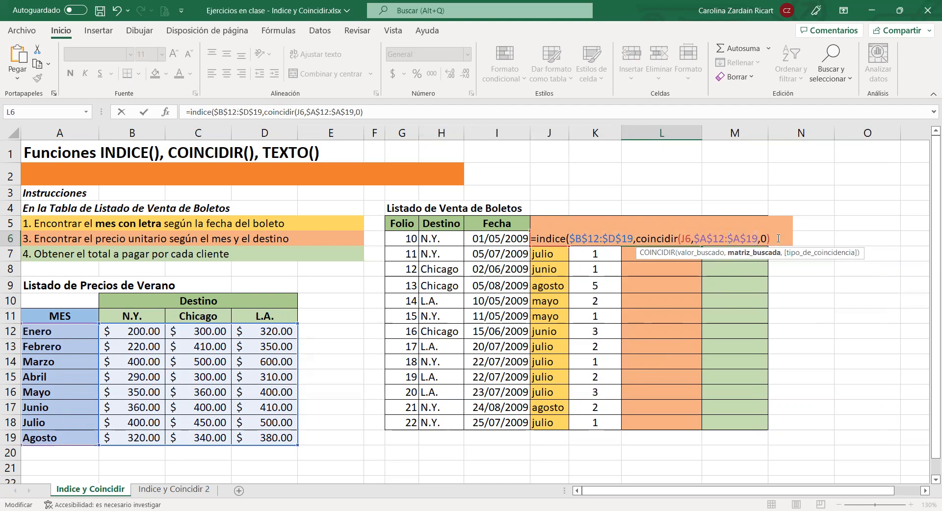
text(,)
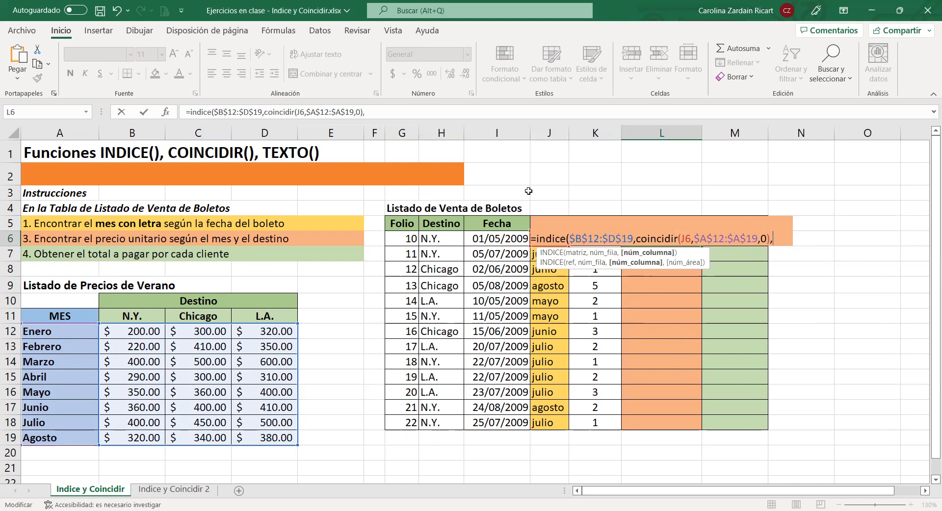
Step: Compare the first ticket's destination in H6 with the N.Y., Chicago and L.A. headings of the price list and count their column positions
mouse_move(143, 271)
mouse_down()
mouse_move(141, 321)
mouse_move(158, 303)
mouse_up()
mouse_move(223, 265)
mouse_down()
mouse_move(220, 320)
mouse_move(234, 304)
mouse_up()
drag(269, 262, 273, 326)
mouse_move(267, 314)
mouse_down()
mouse_move(273, 326)
mouse_move(281, 318)
mouse_up()
mouse_move(165, 309)
mouse_down()
mouse_move(122, 301)
mouse_move(164, 309)
mouse_up()
drag(230, 305, 239, 314)
mouse_move(300, 300)
mouse_down()
mouse_move(247, 317)
mouse_move(310, 319)
mouse_move(304, 309)
mouse_up()
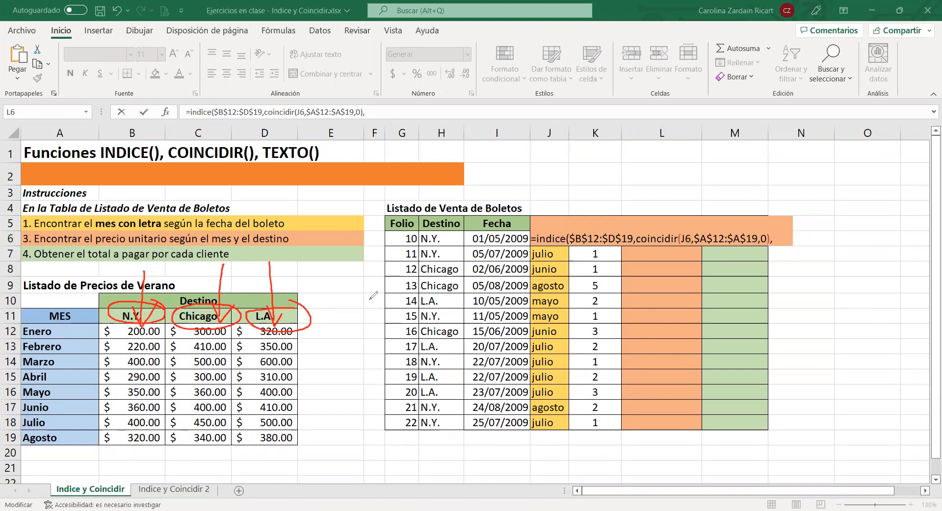
click(589, 101)
mouse_move(100, 310)
mouse_down()
mouse_move(266, 306)
mouse_move(290, 320)
mouse_move(104, 322)
mouse_move(99, 311)
mouse_up()
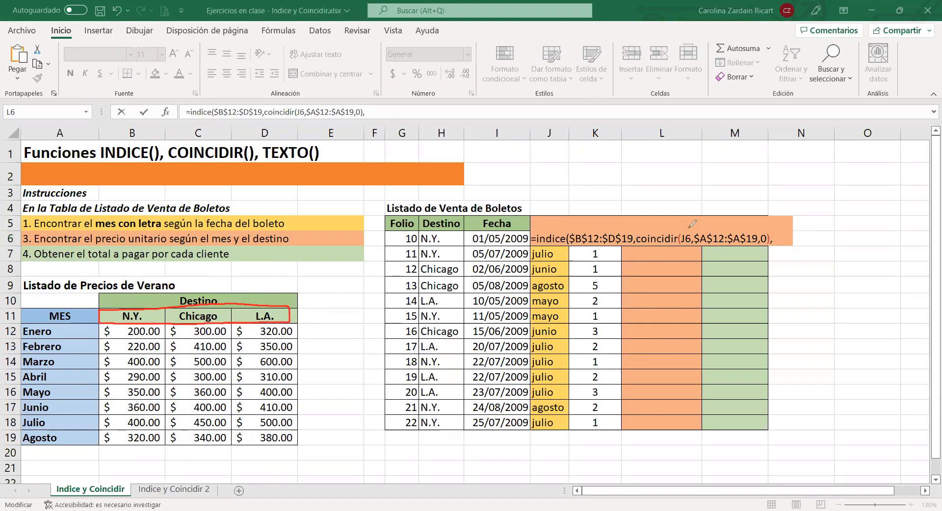
mouse_move(428, 228)
mouse_down()
mouse_move(287, 310)
mouse_move(322, 317)
mouse_up()
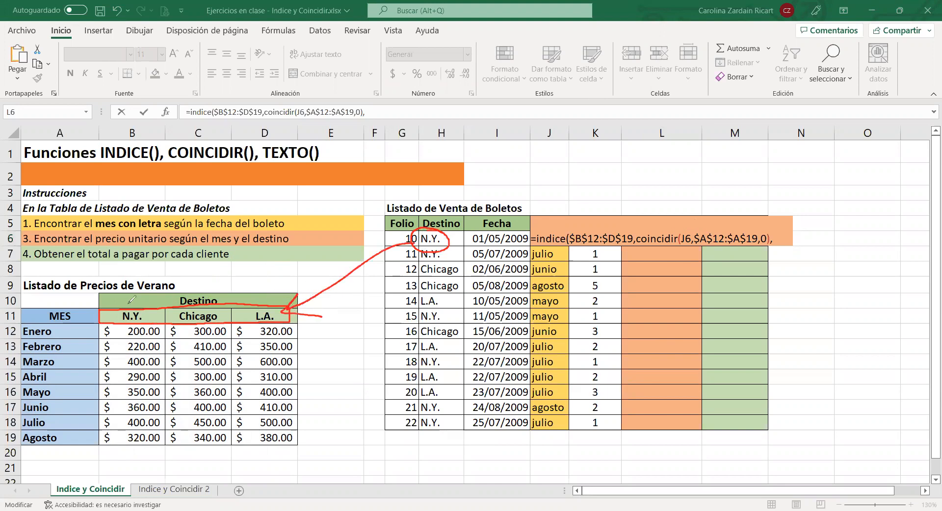
drag(154, 313, 157, 319)
drag(224, 313, 276, 320)
key(Escape)
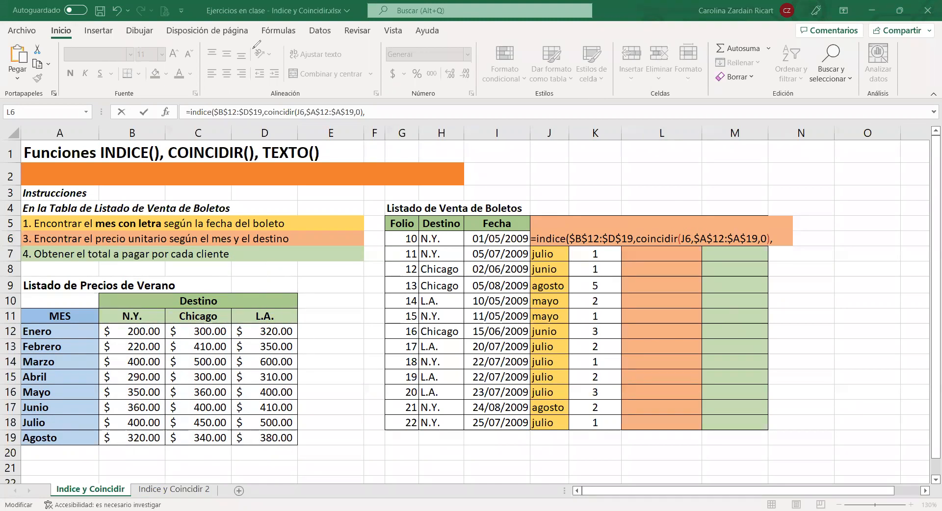
Step: Nest a second COINCIDIR as the column argument, looking up destination H6 in the price list headings B11:D11
click(767, 230)
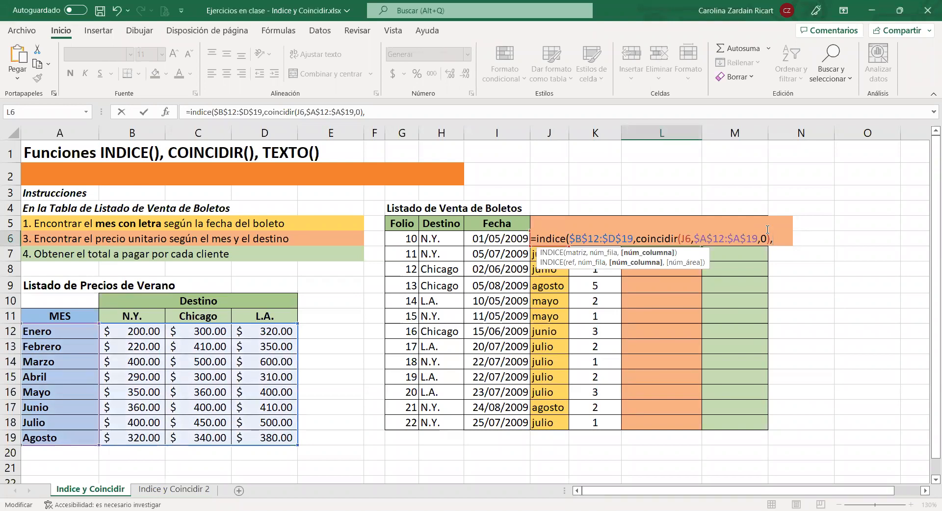
text(c)
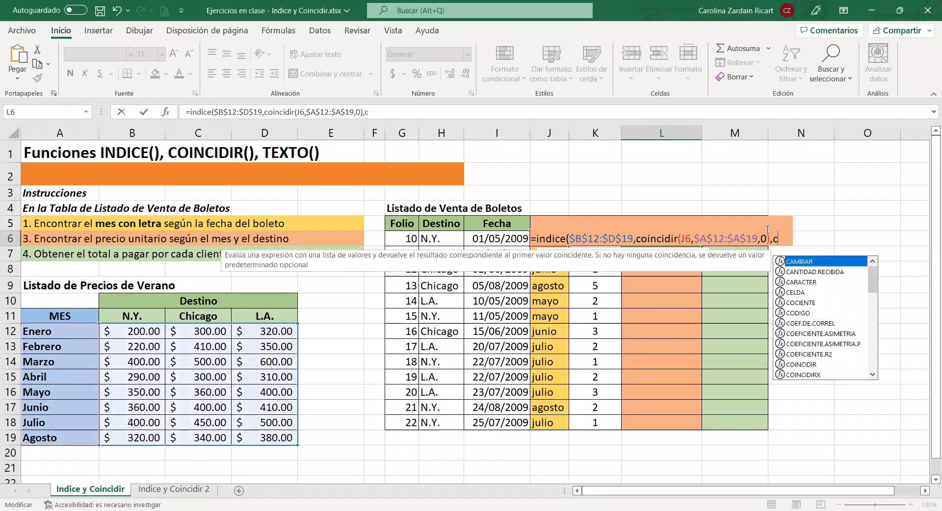
text(oincidir()
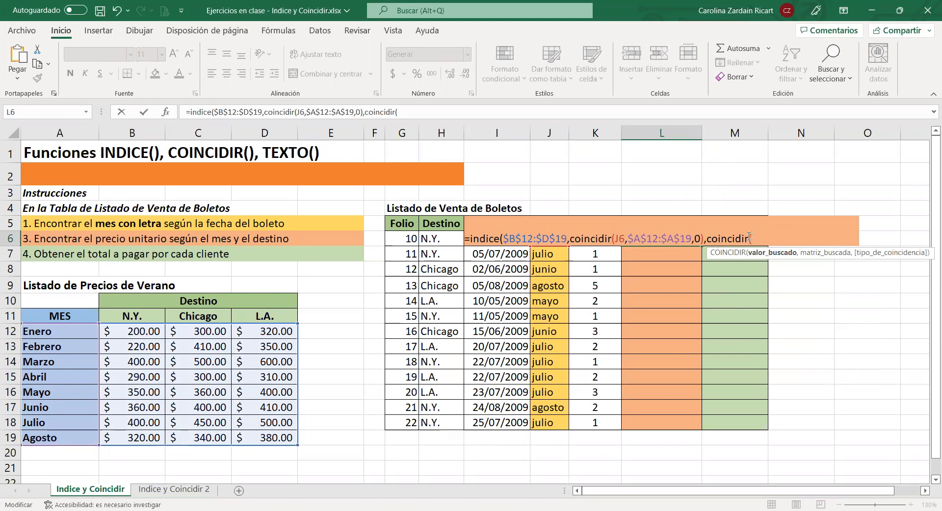
click(447, 241)
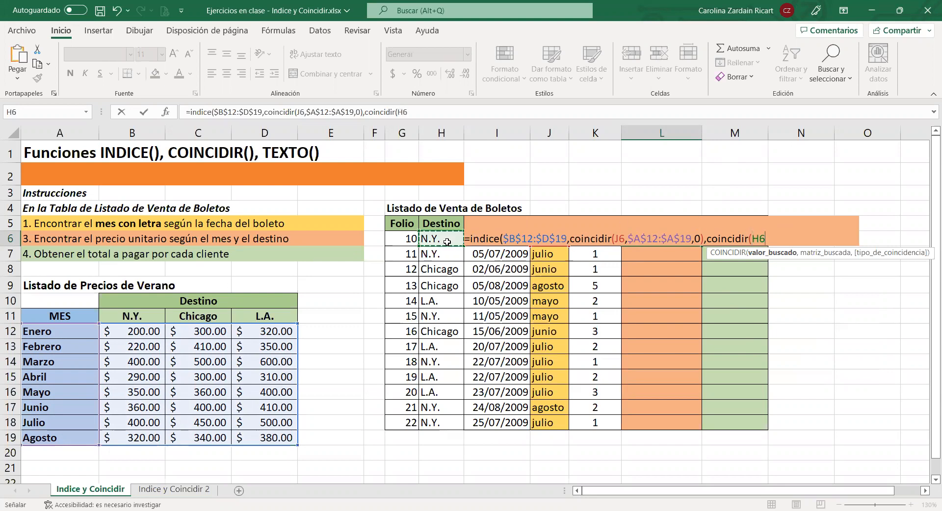
text(,)
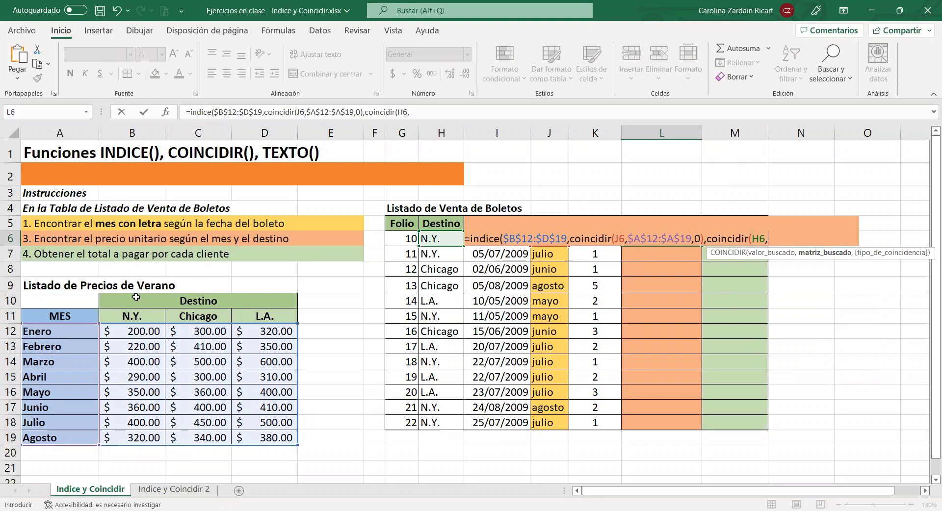
drag(110, 316, 267, 316)
Step: Make the second COINCIDIR's search range absolute as $B$11:$D$11
click(782, 239)
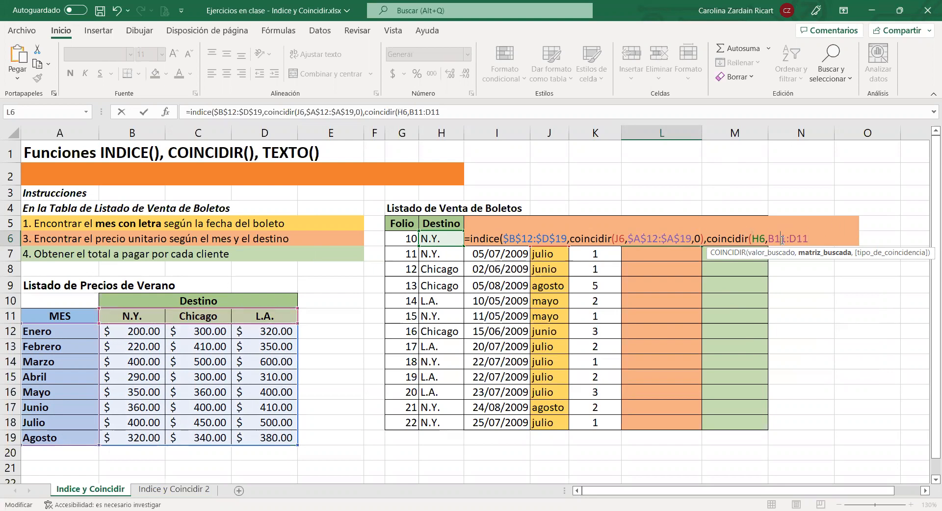
key(F4)
double_click(806, 239)
key(F4)
double_click(756, 239)
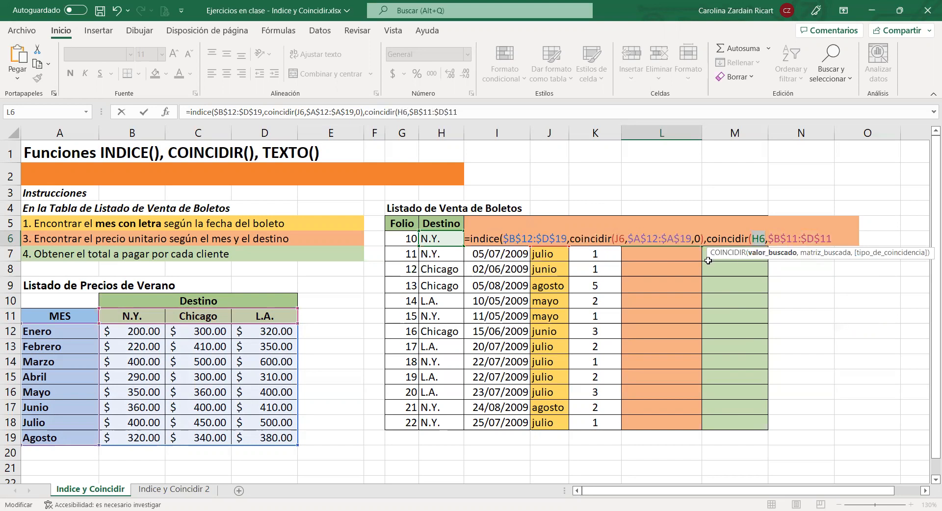
click(440, 254)
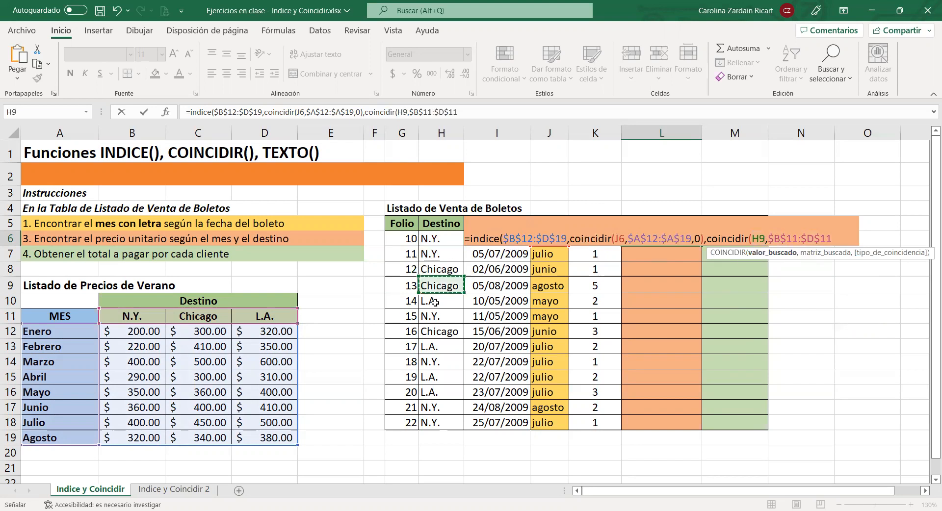
click(432, 239)
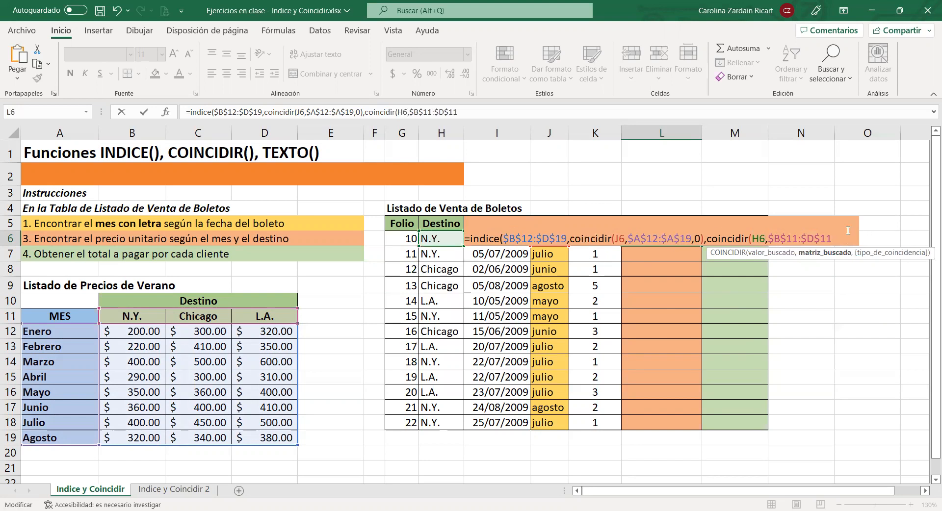
Step: Complete the second COINCIDIR with exact match 0, close the INDICE function and enter the formula in L6
text(,0))
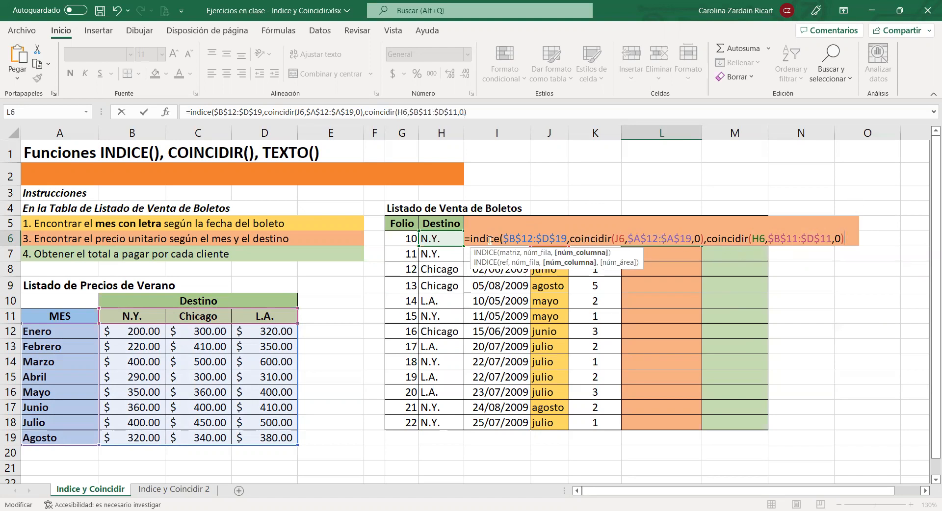
drag(503, 239, 705, 236)
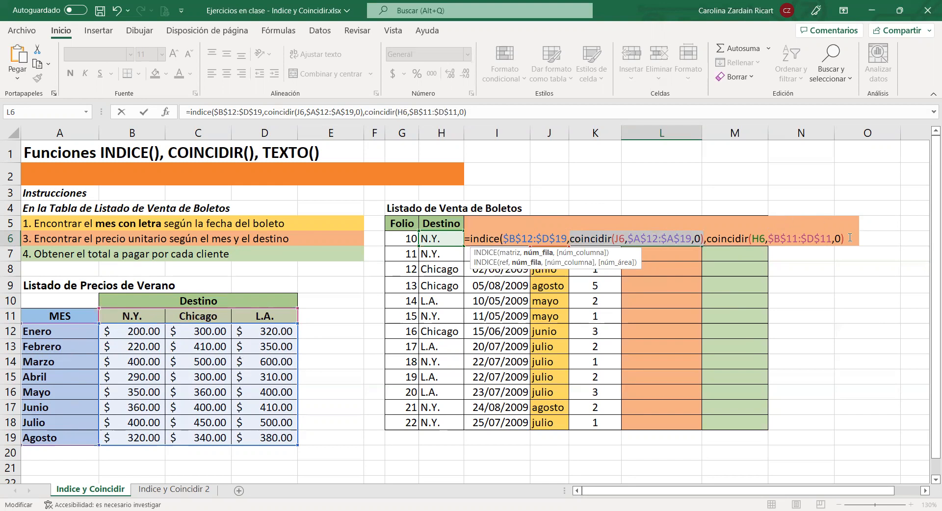
text())
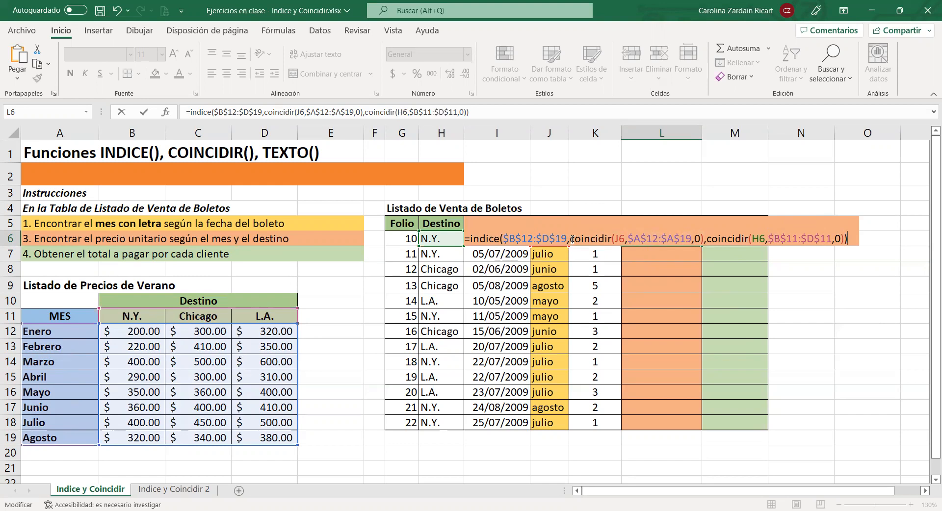
click(503, 239)
drag(705, 239, 840, 239)
click(840, 239)
drag(503, 239, 572, 238)
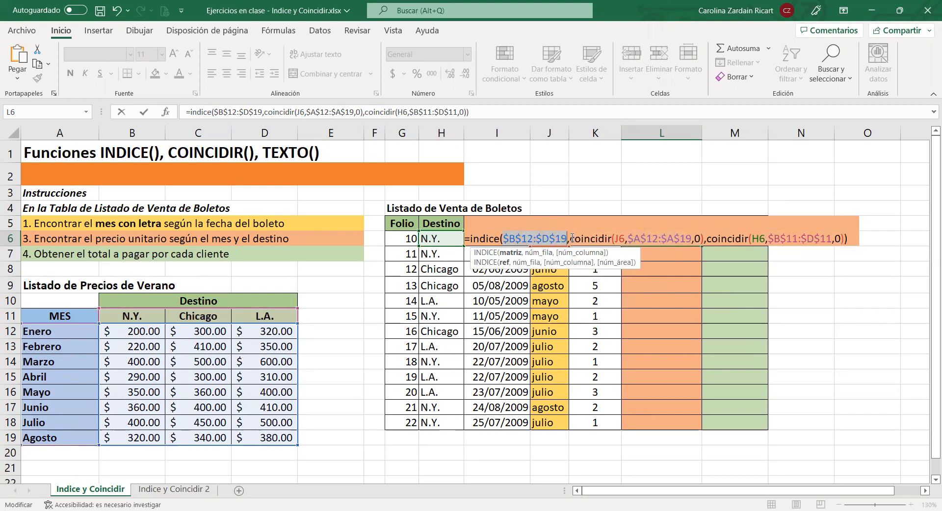
drag(648, 237, 844, 236)
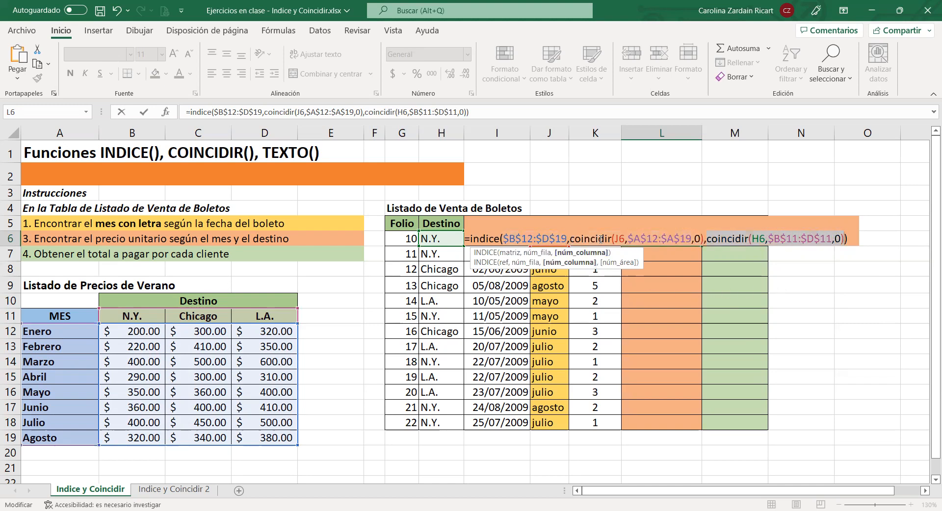
drag(626, 239, 700, 239)
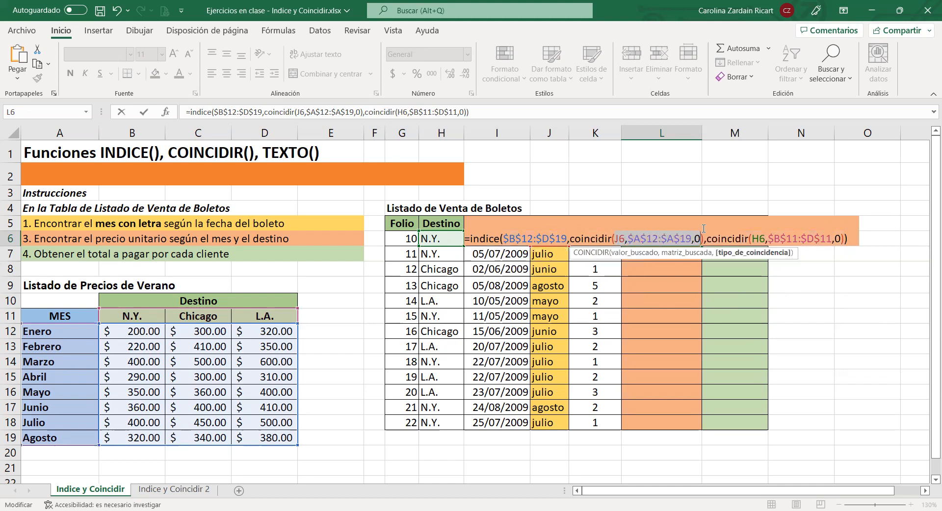
click(843, 239)
click(858, 231)
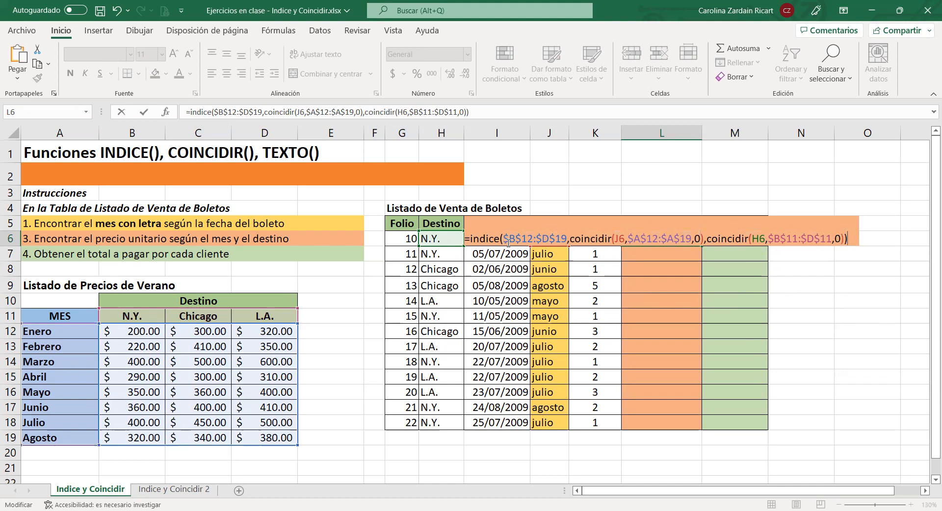
key(Return)
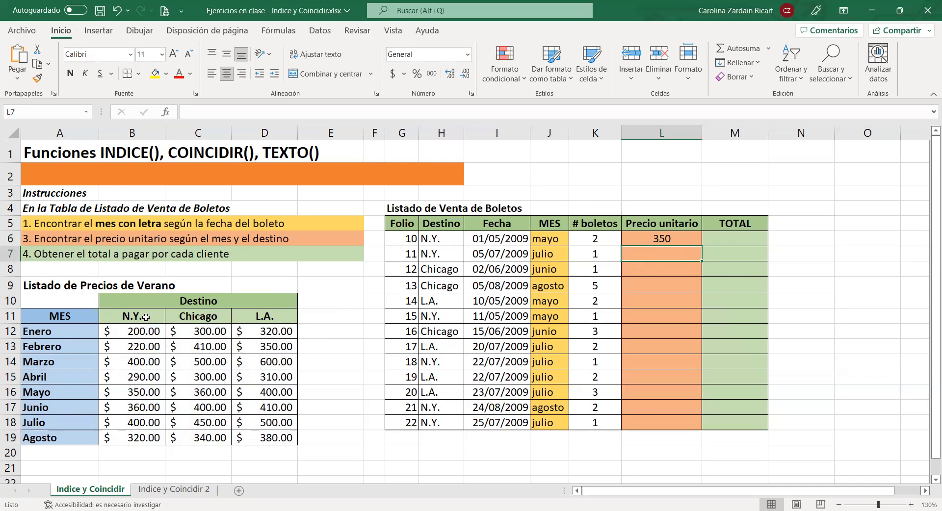
Step: Highlight the N.Y. price for Mayo in B16 with yellow fill and undo the highlight
click(153, 391)
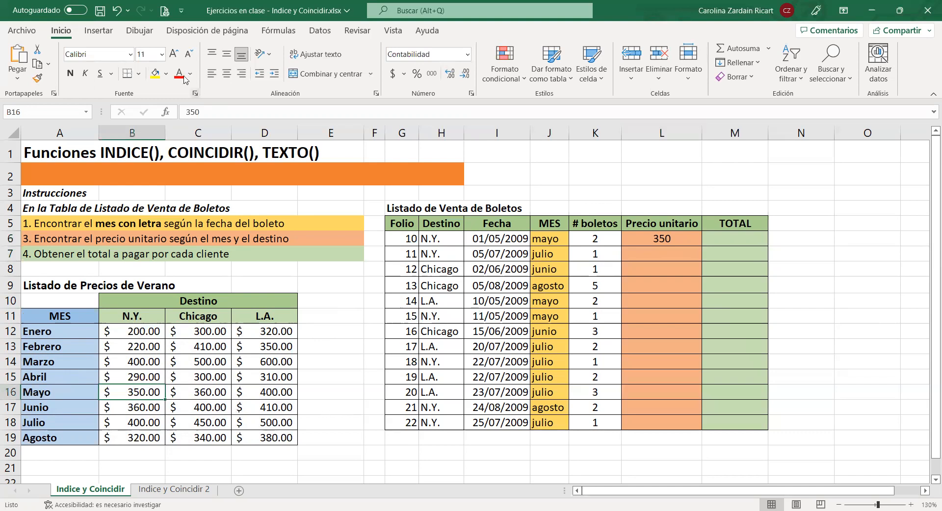
click(155, 73)
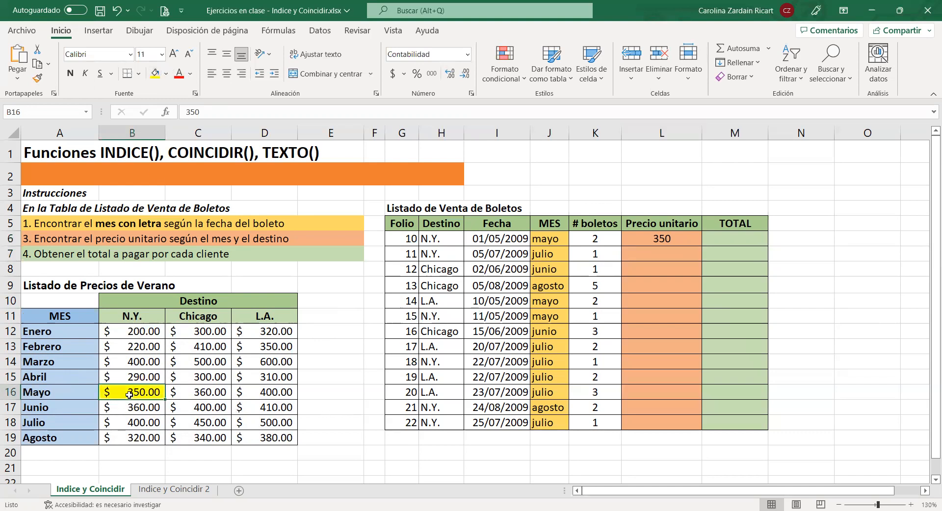
key(ctrl+z)
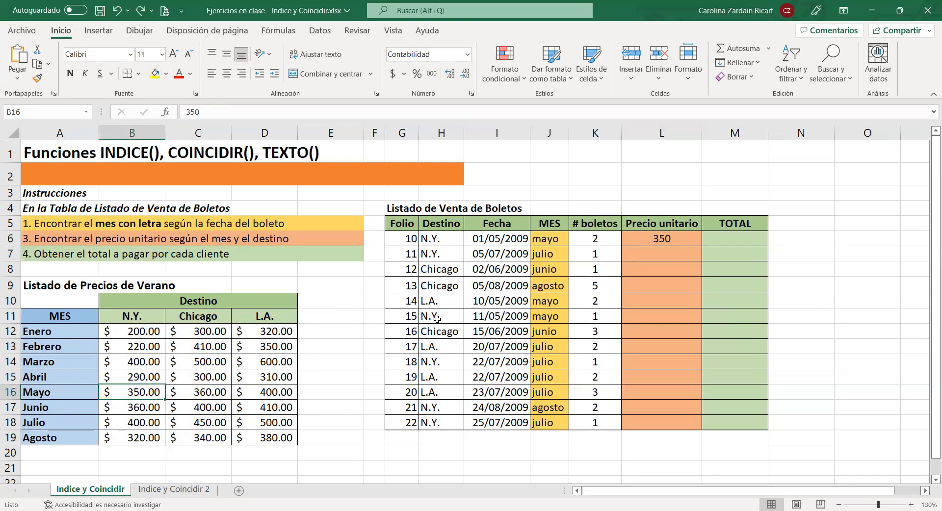
Step: Review the INDICE and COINCIDIR formula in L6, leaving the cell without edits
click(696, 239)
double_click(686, 238)
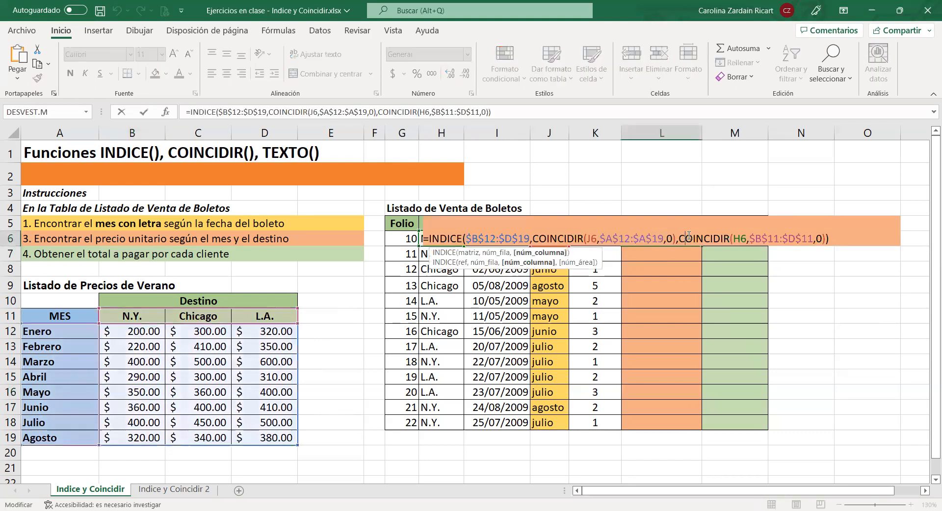
key(Escape)
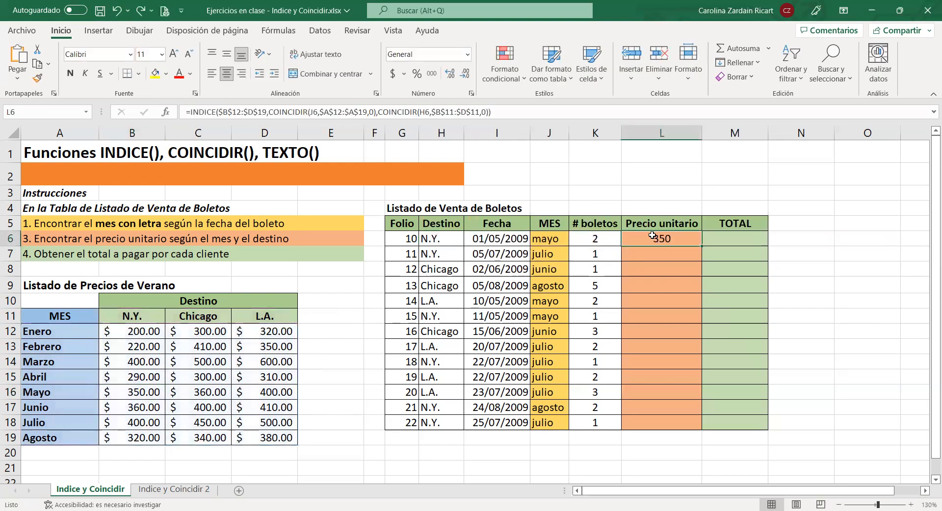
Step: Copy the unit price formula from L6 down to L18 and check the Chicago Junio result against the price table
drag(702, 245, 696, 426)
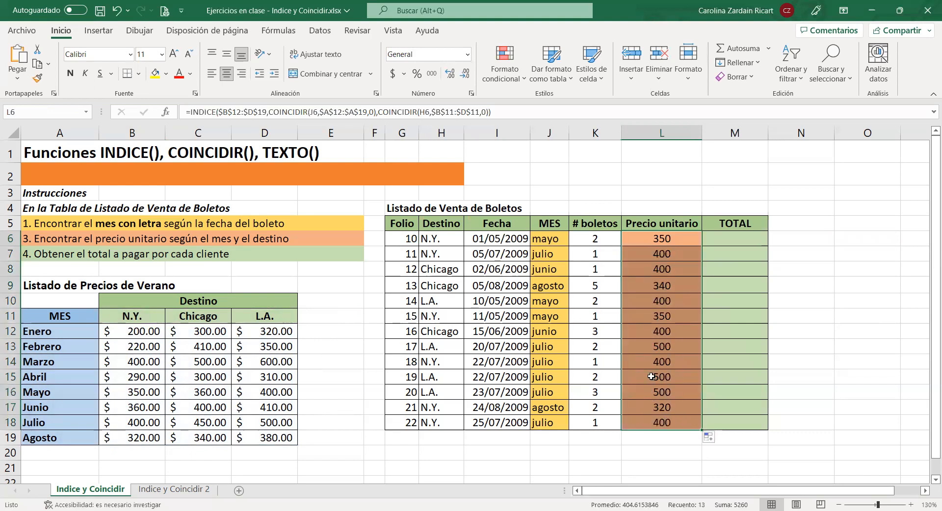
click(659, 318)
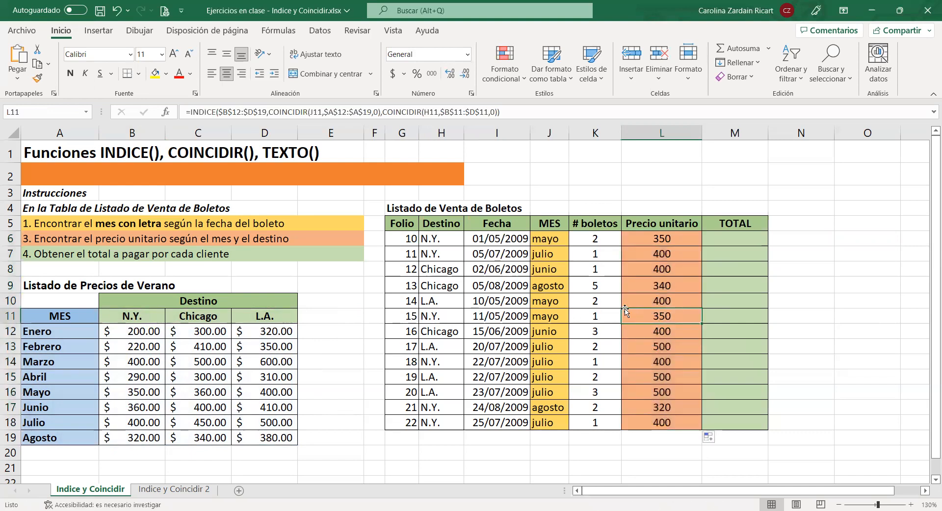
click(544, 269)
key(Left)
key(Left)
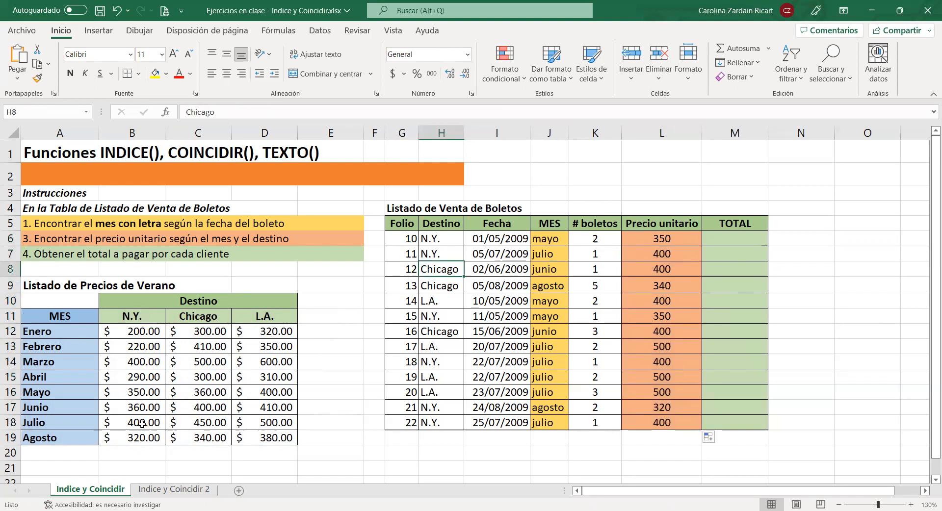
drag(49, 408, 267, 408)
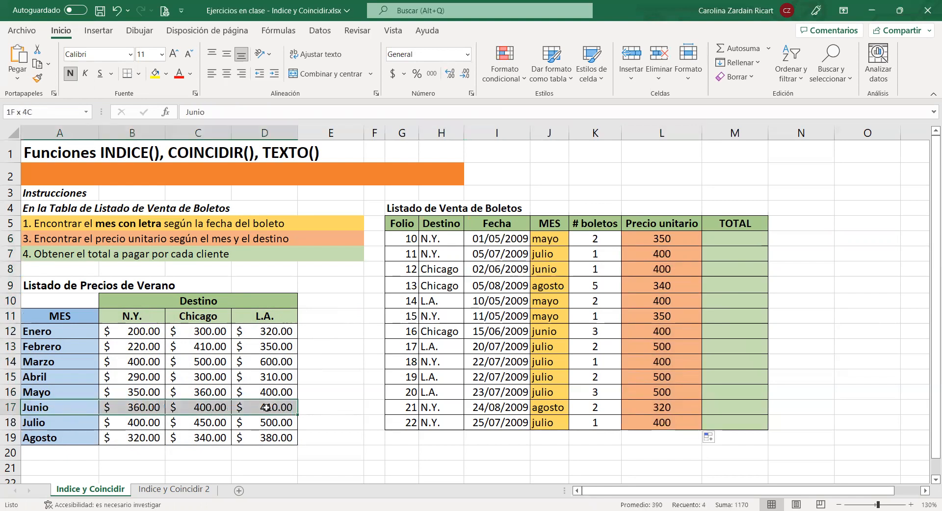
drag(212, 334, 202, 434)
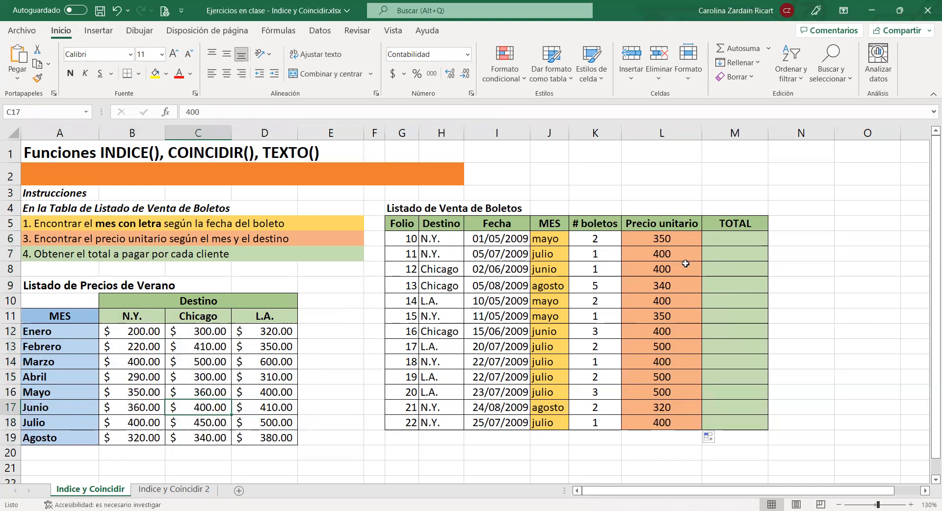
Step: Apply the Contabilidad currency format with the $ symbol to the unit prices in L6:L18
drag(672, 240, 638, 424)
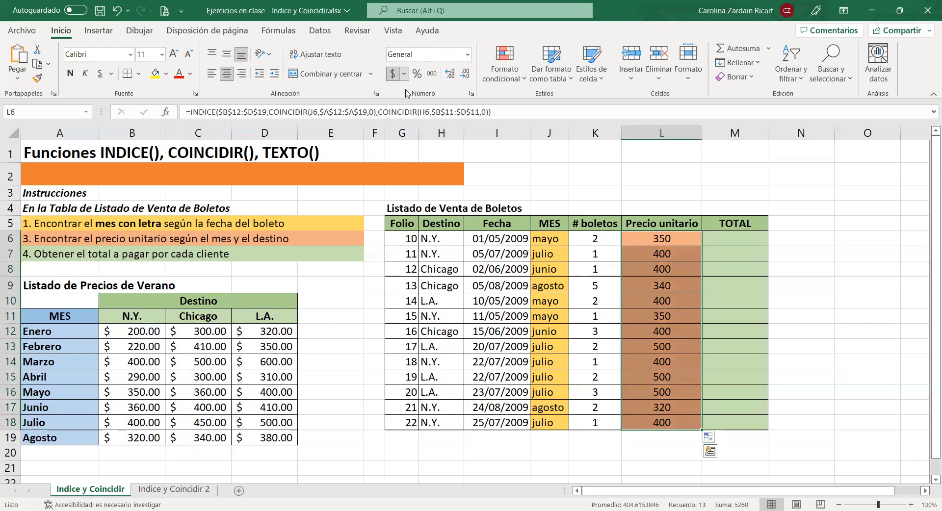
click(747, 241)
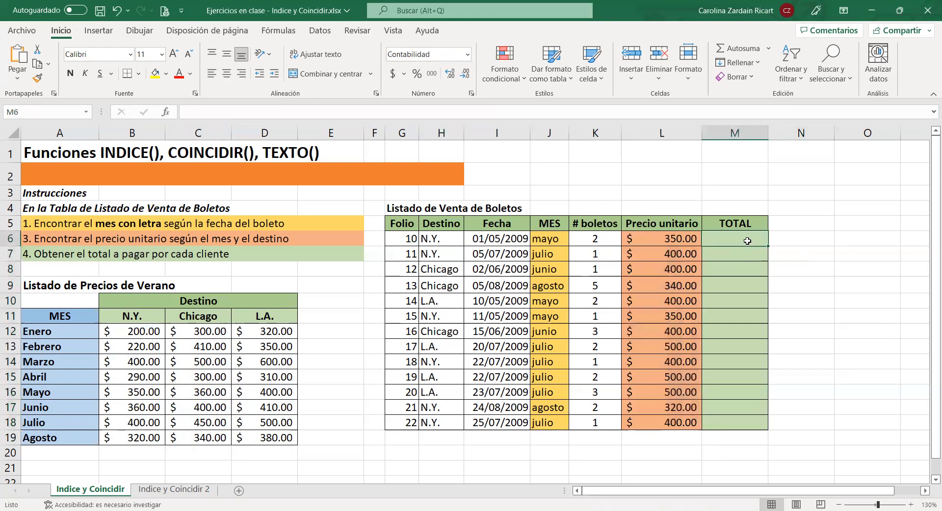
drag(399, 208, 647, 229)
click(638, 269)
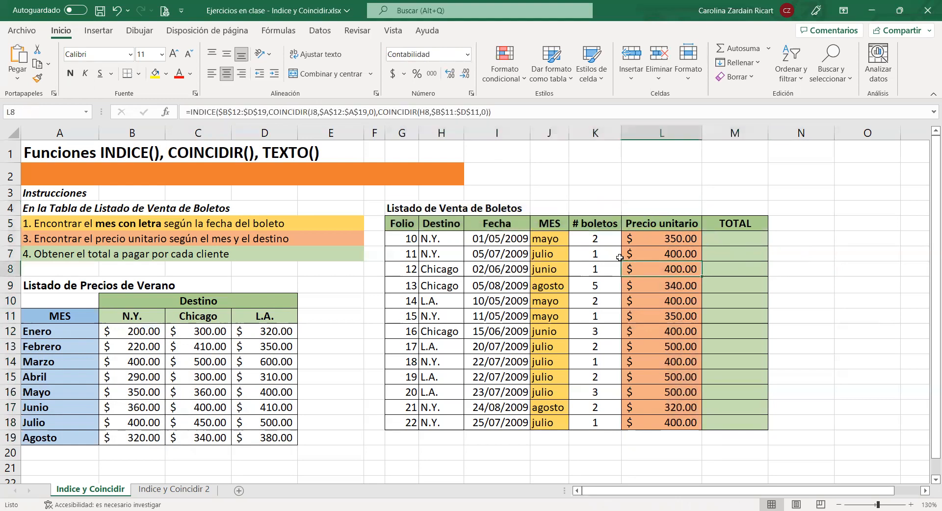
Step: Calculate the total in M6 with =K6*L6 and copy the formula down to M18
click(597, 239)
click(680, 239)
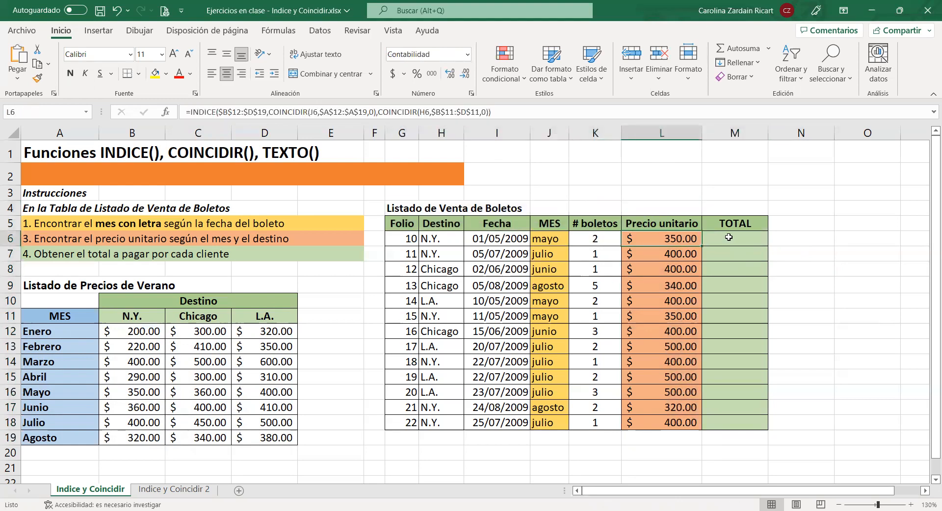
click(716, 236)
text(=)
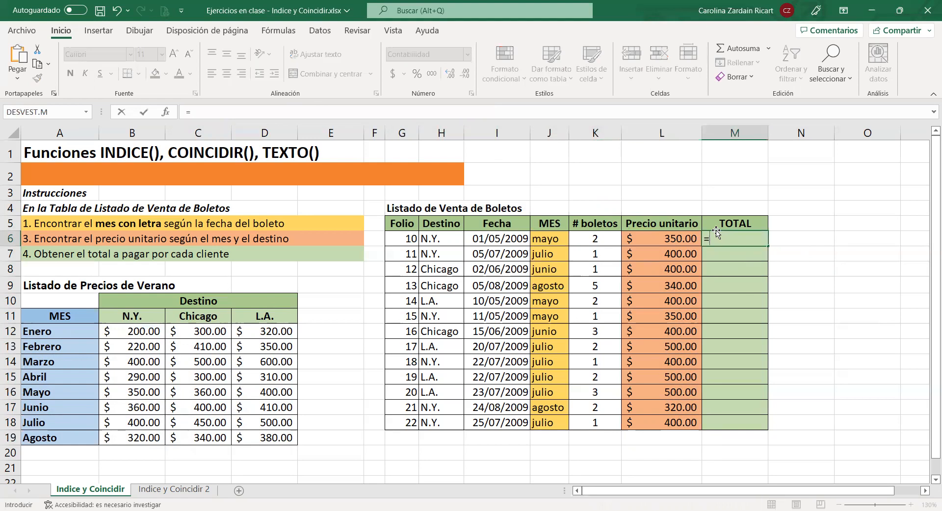
click(606, 240)
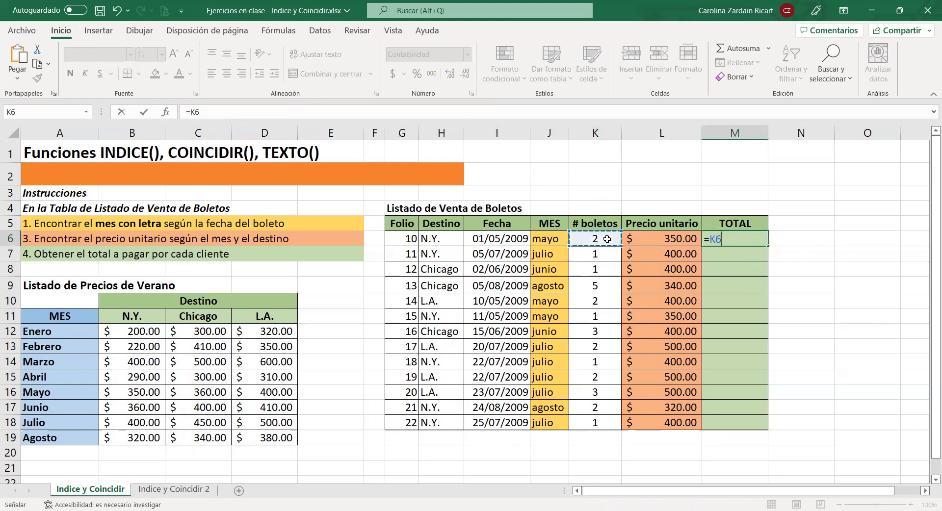
text(*)
click(659, 240)
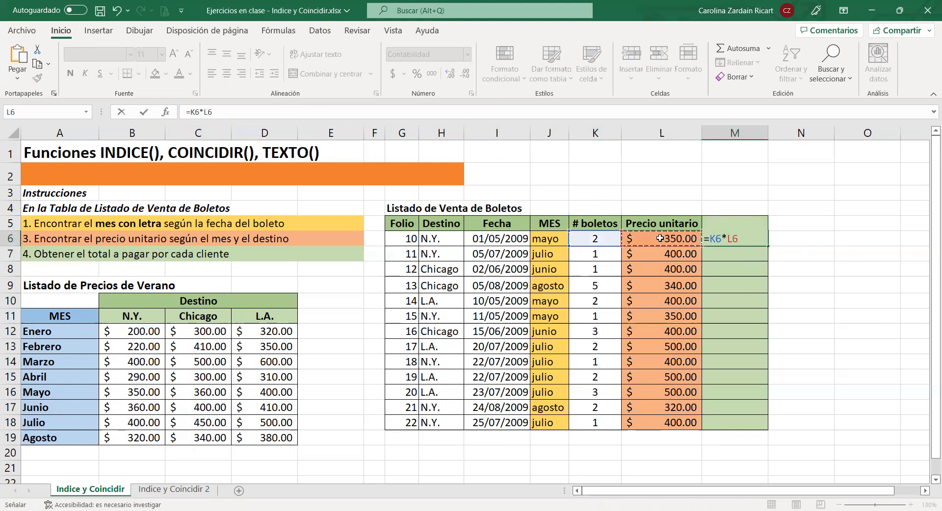
key(Return)
click(729, 240)
double_click(768, 247)
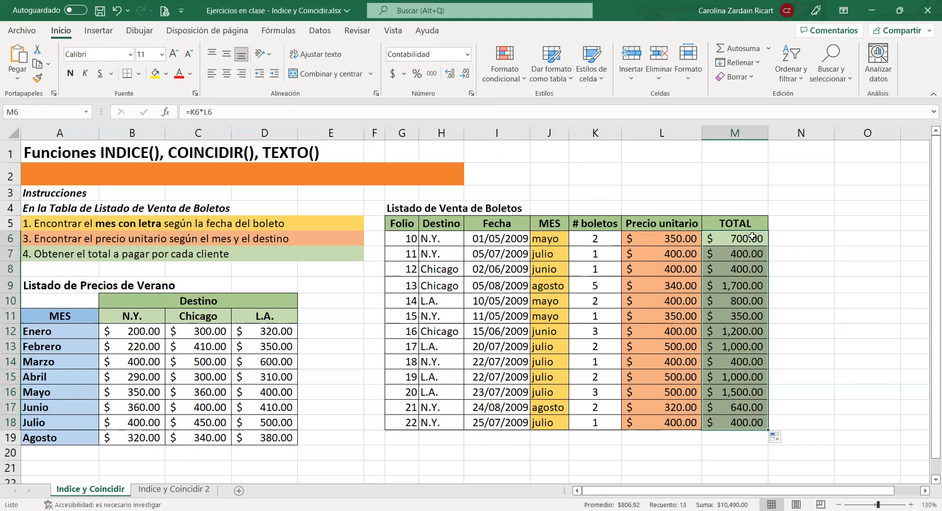
Step: Open the Indice y Coincidir 2 sheet and examine the student grades table, from the partial exams through the final grade formula
key(ctrl+Page_Down)
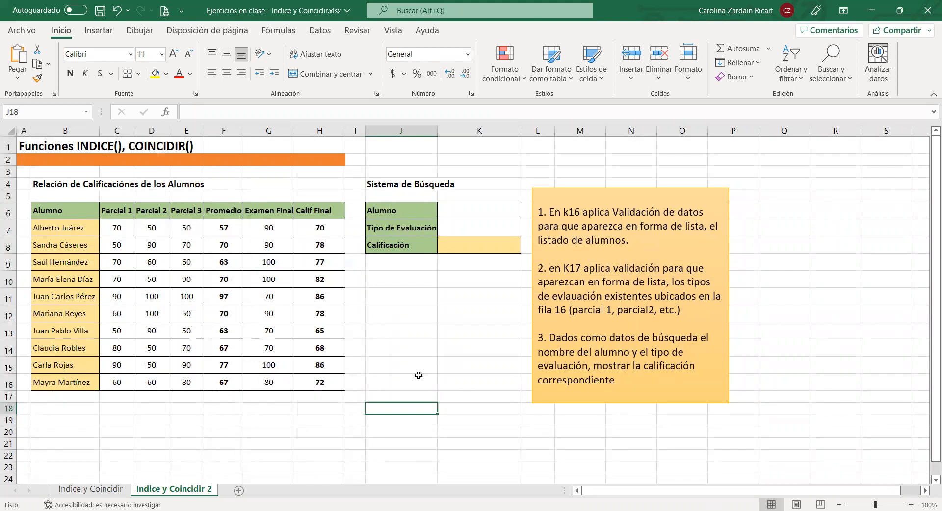
drag(65, 232, 65, 382)
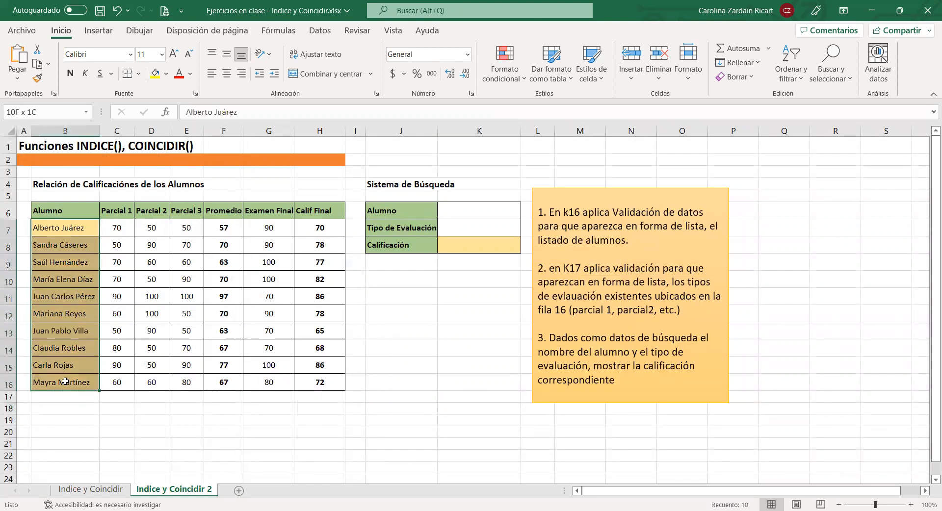
click(116, 208)
click(151, 210)
click(190, 214)
click(122, 243)
click(132, 259)
click(189, 256)
click(232, 210)
click(237, 223)
click(292, 210)
click(276, 239)
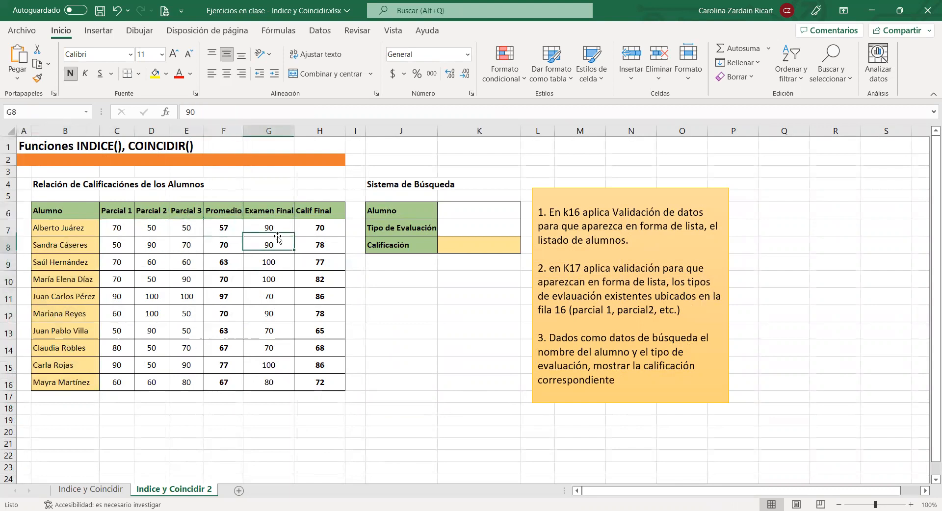
click(328, 210)
click(325, 238)
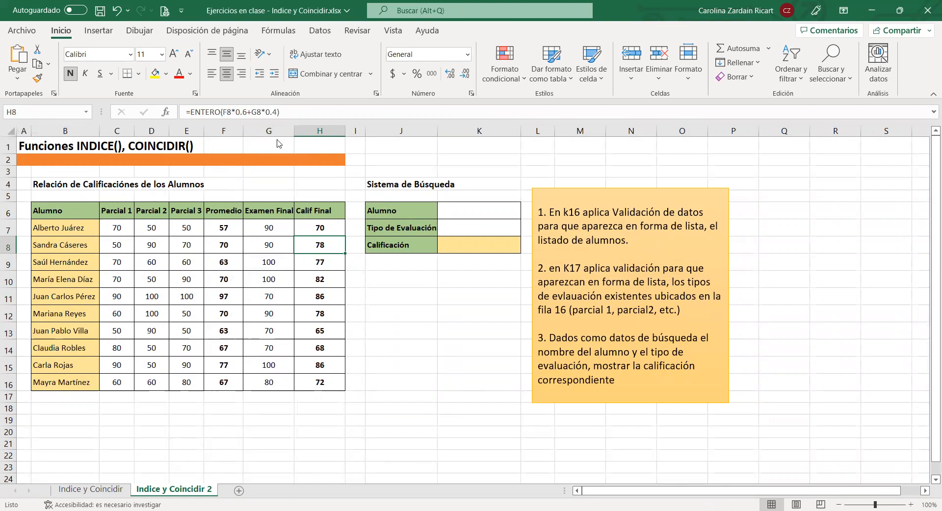
Step: Examine the Sistema de Búsqueda entry cells K6 and K7 and the existing student drop-down list in K6
click(454, 212)
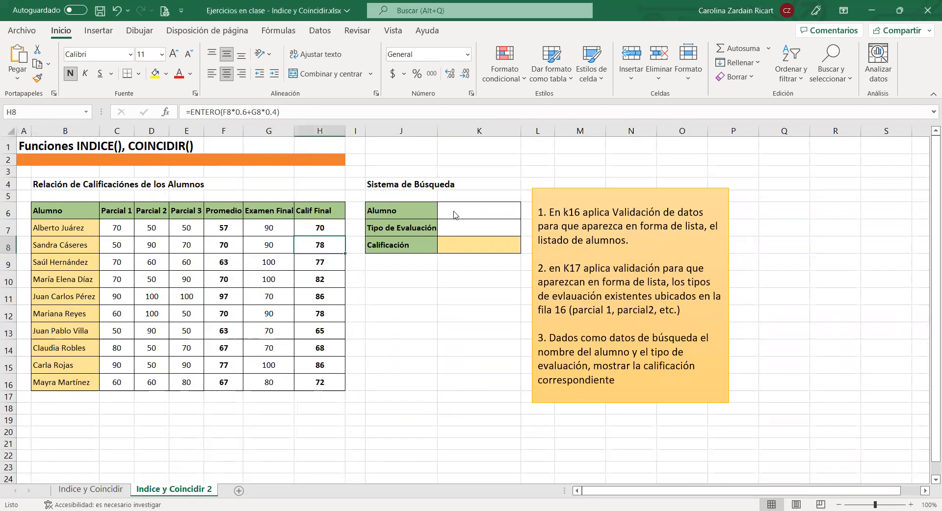
click(482, 210)
click(481, 230)
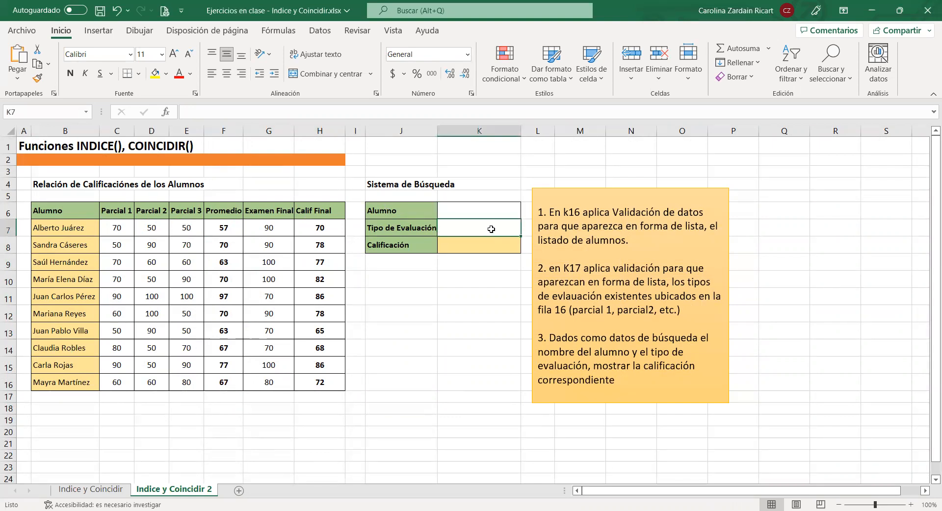
click(480, 211)
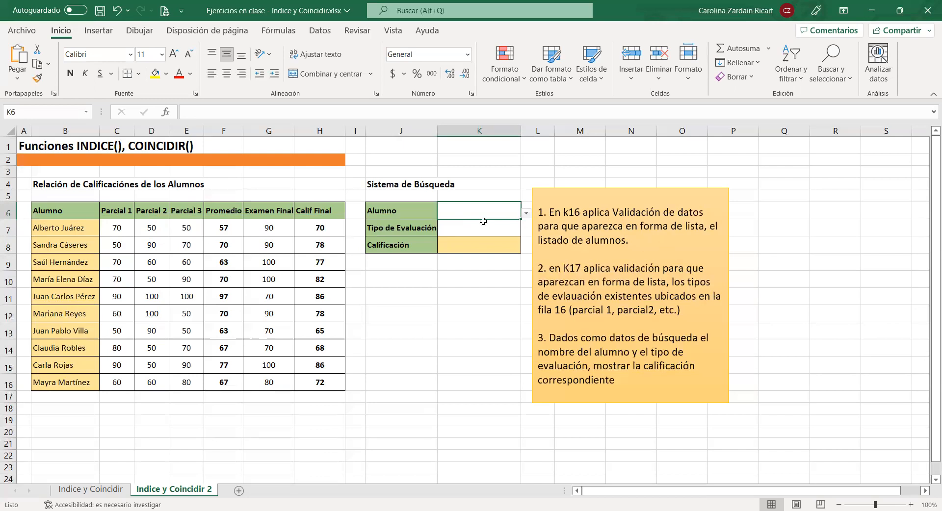
click(526, 213)
mouse_move(527, 240)
mouse_down()
mouse_move(529, 265)
mouse_move(528, 239)
mouse_up()
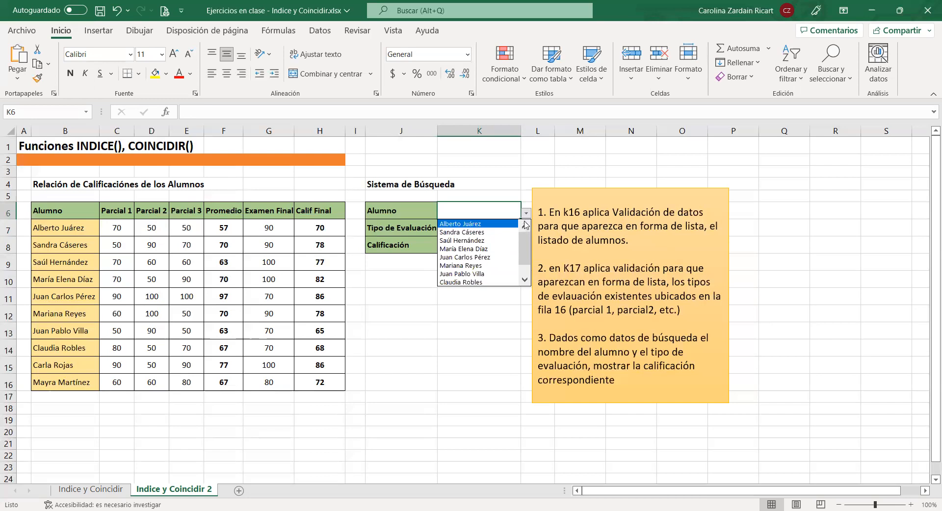
key(Escape)
click(517, 232)
click(509, 212)
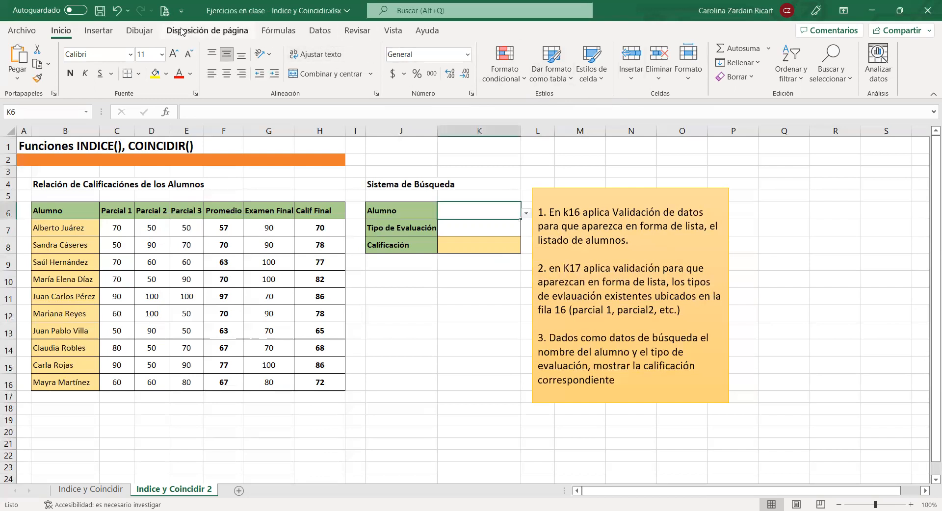
Step: Remove the existing data validation list from the Alumno cell K6
click(278, 31)
click(320, 30)
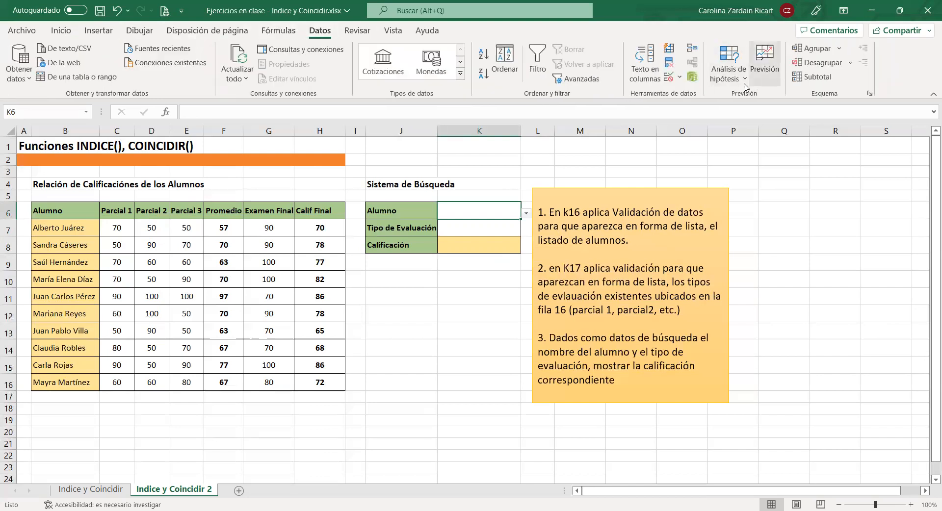
click(679, 78)
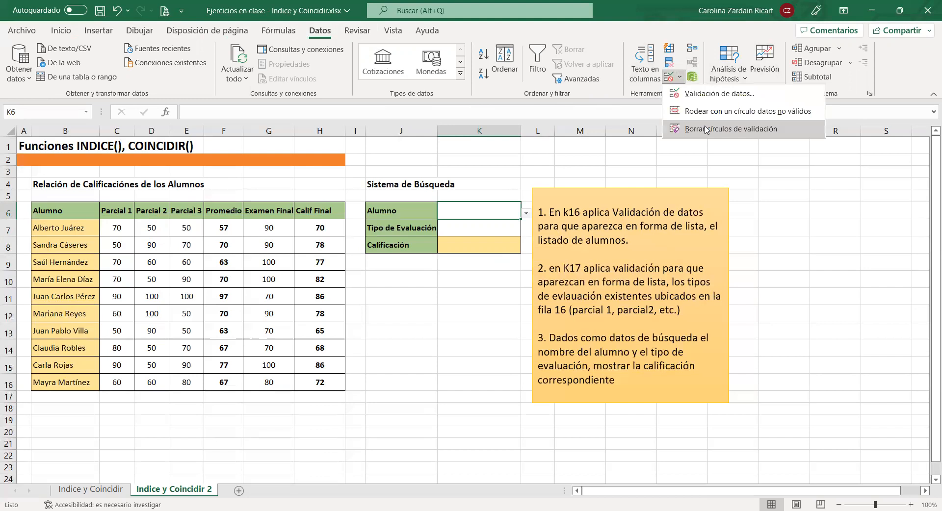
click(708, 132)
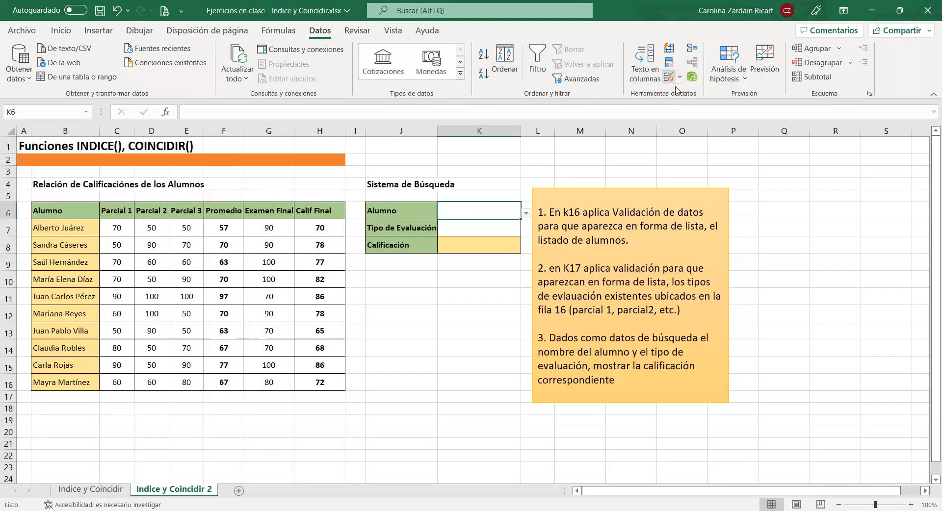
click(680, 78)
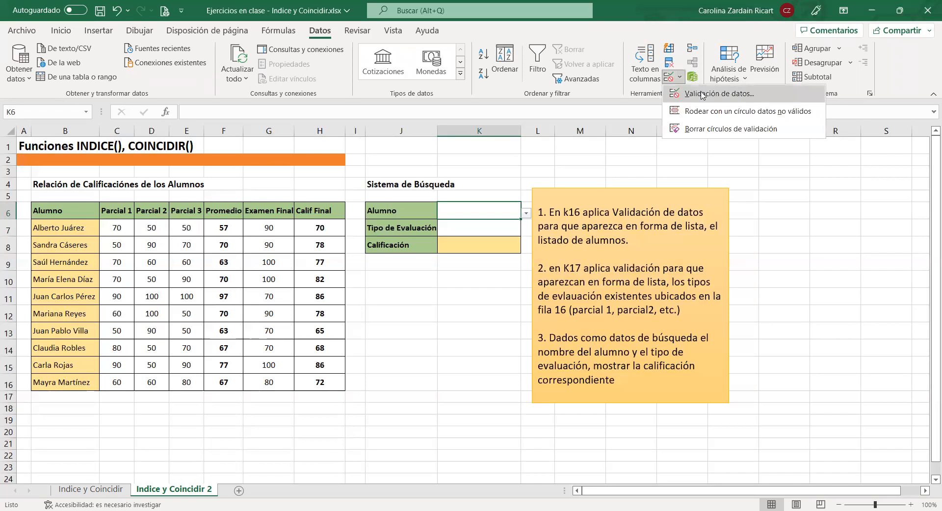
click(720, 93)
click(284, 336)
key(Return)
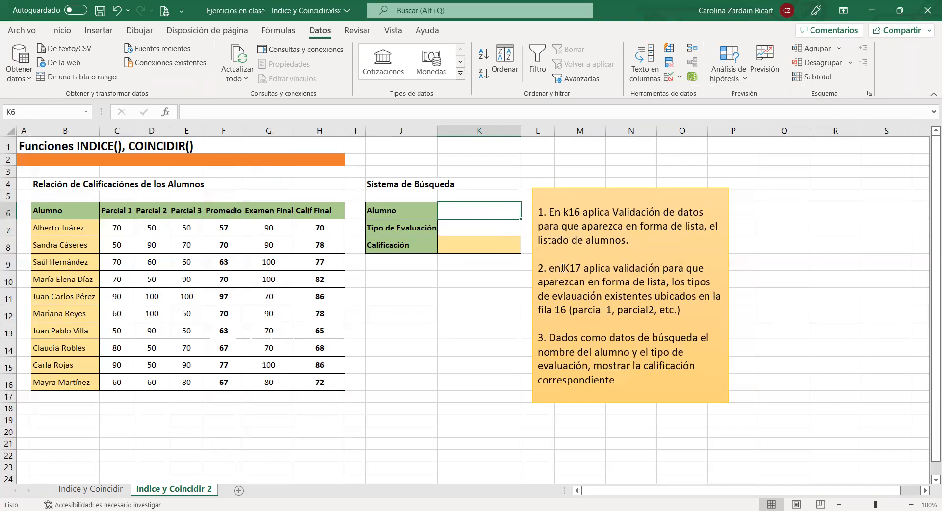
Step: Read the first instruction about applying list validation for the student names
click(61, 30)
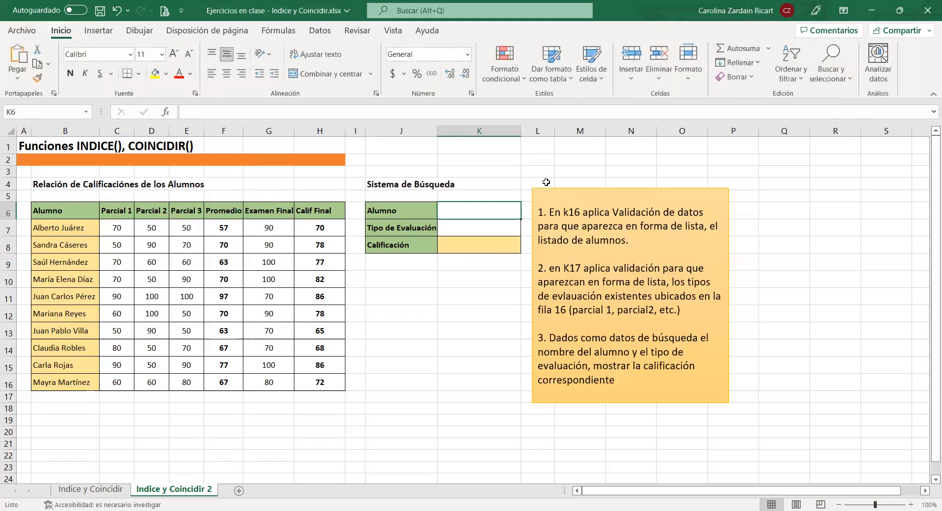
drag(554, 215, 689, 243)
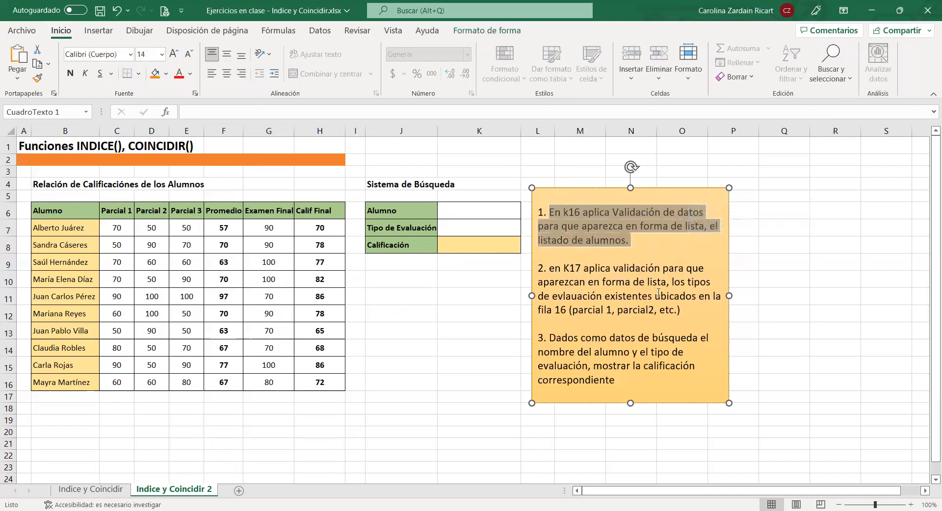
click(649, 225)
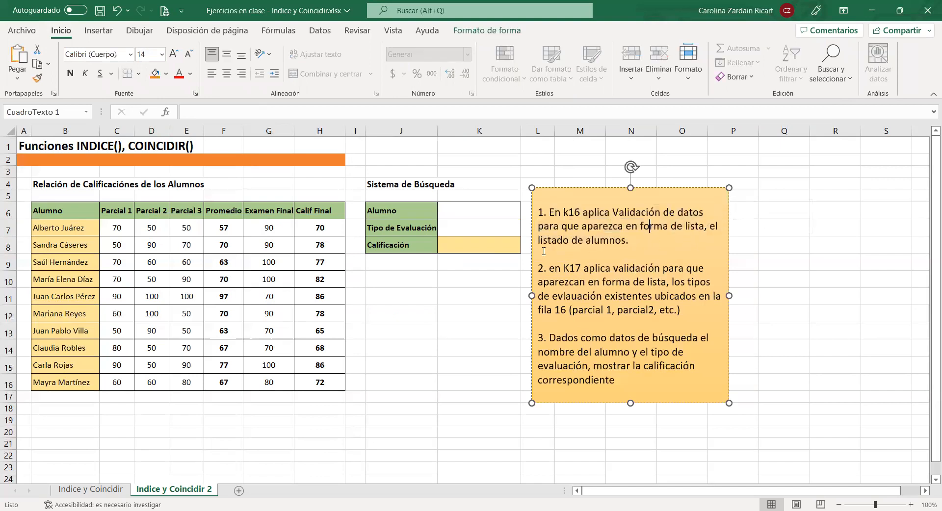
click(456, 213)
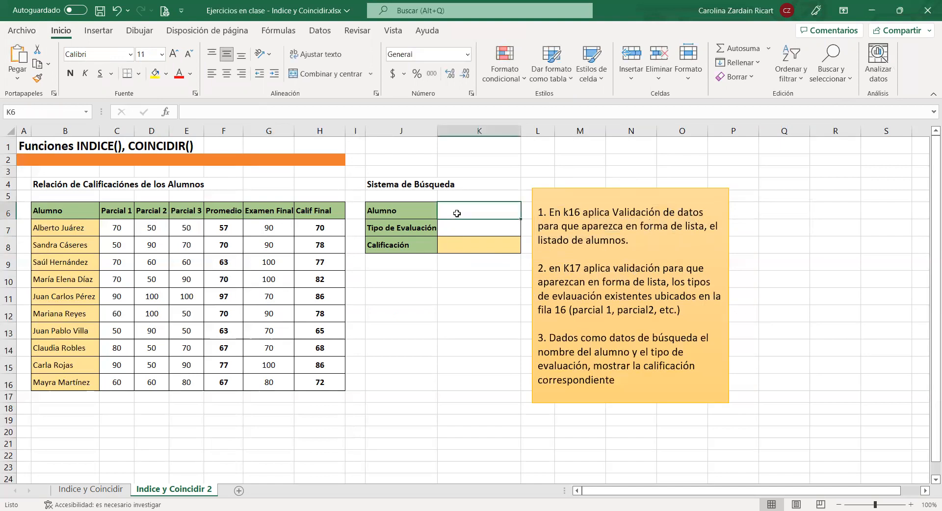
text(alberto juar)
key(BackSpace)
key(BackSpace)
key(BackSpace)
key(BackSpace)
key(BackSpace)
key(BackSpace)
key(BackSpace)
key(BackSpace)
key(BackSpace)
key(BackSpace)
key(BackSpace)
key(BackSpace)
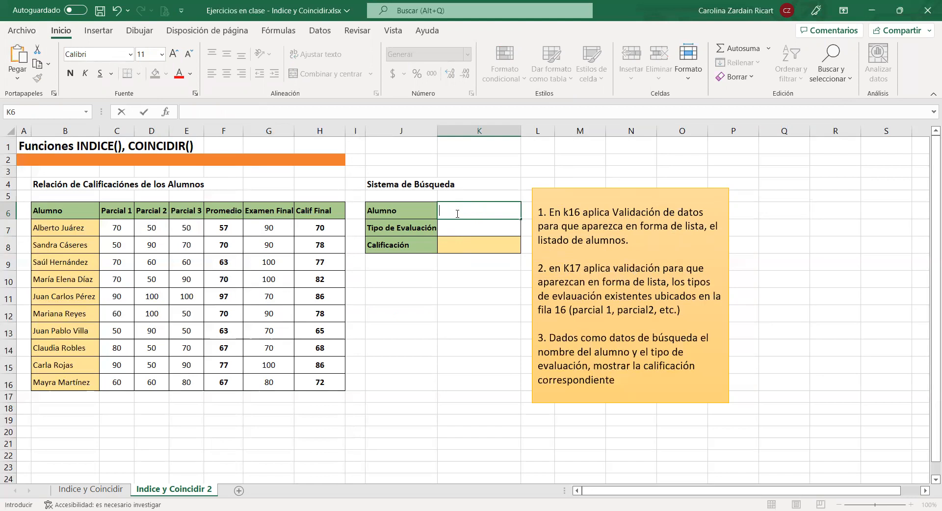
Step: Move the instructions text box about half a column to the right, away from the Sistema de Búsqueda table, and reselect K6
click(480, 206)
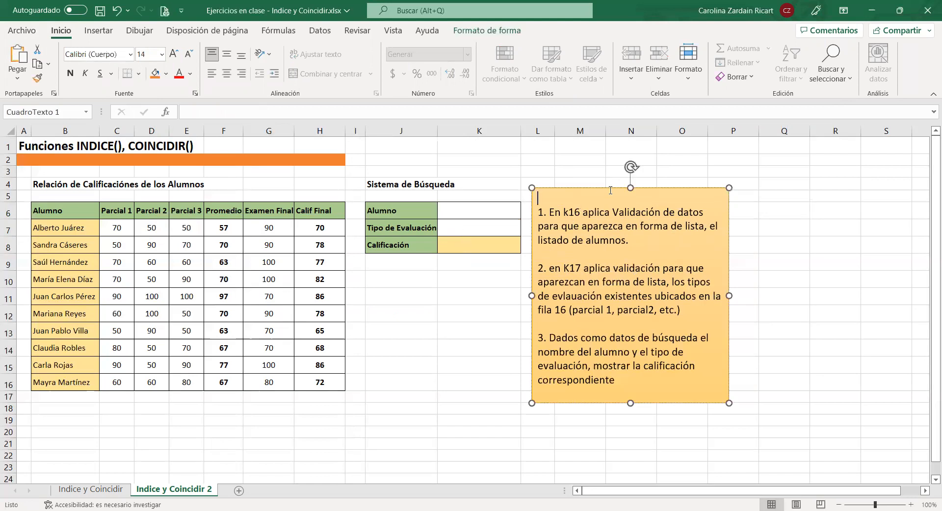
drag(606, 190, 634, 192)
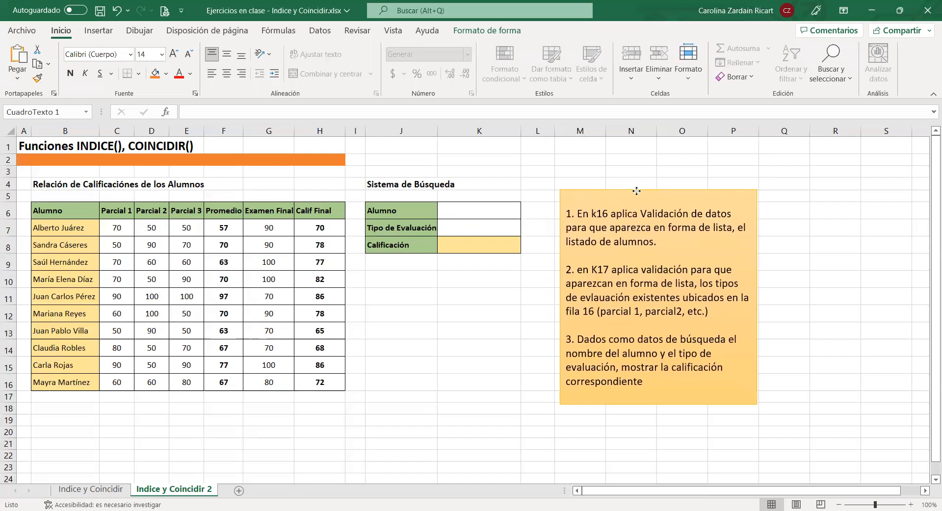
click(467, 214)
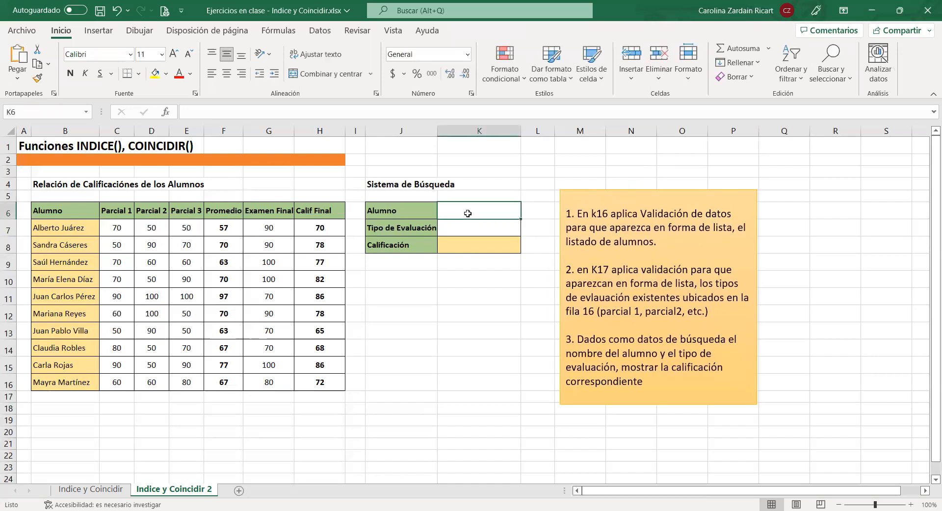
Step: Define a Lista data validation for the Alumno cell K6 using the student names in B7:B16 as the source
click(320, 32)
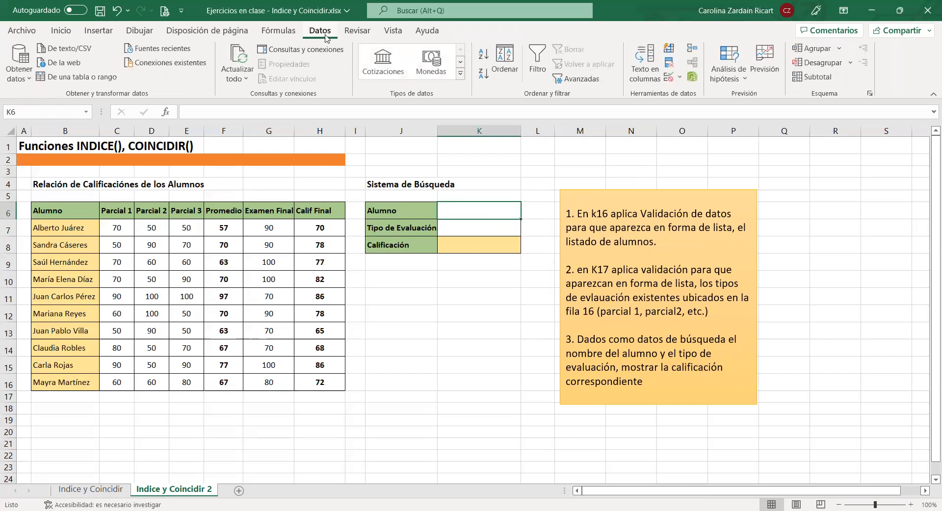
click(680, 79)
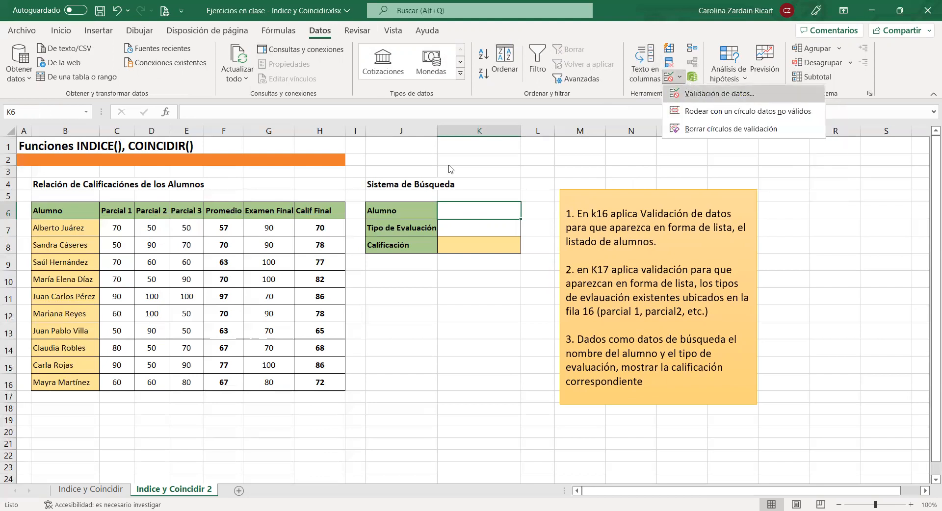
key(Return)
click(633, 244)
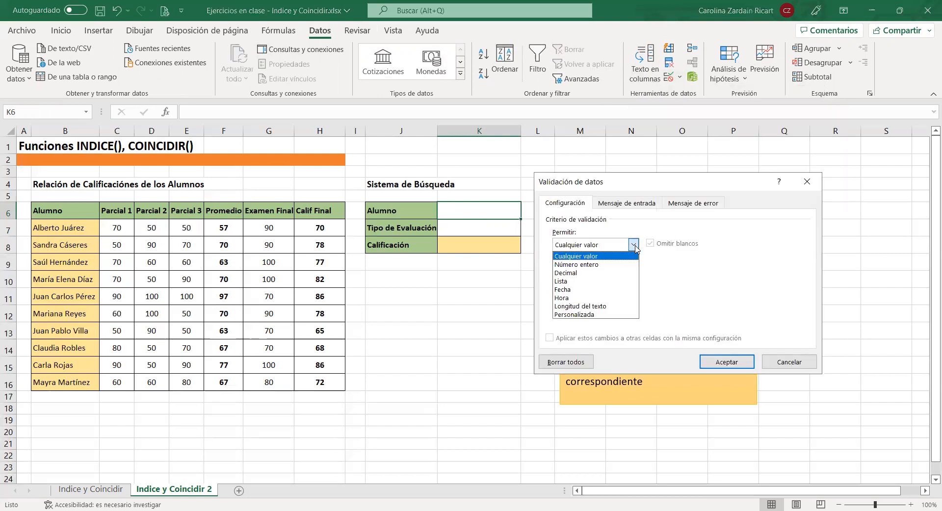
click(577, 282)
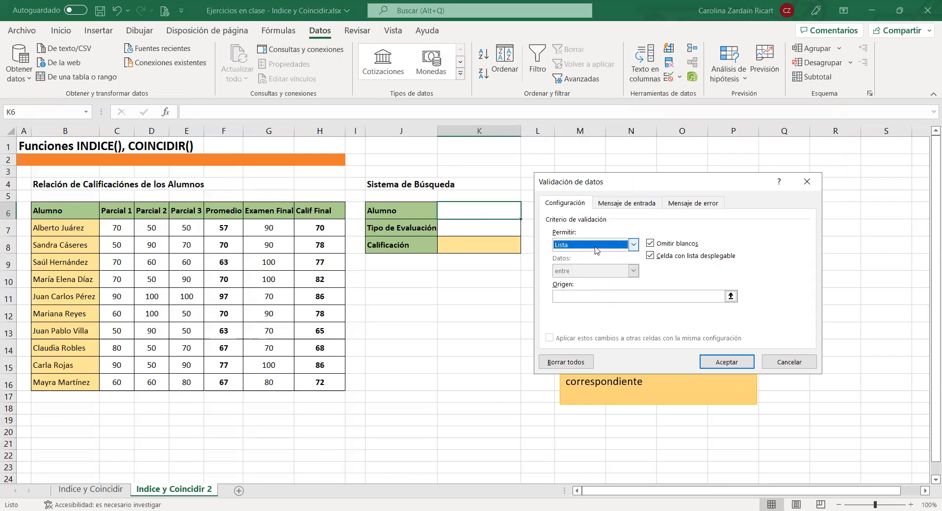
click(731, 296)
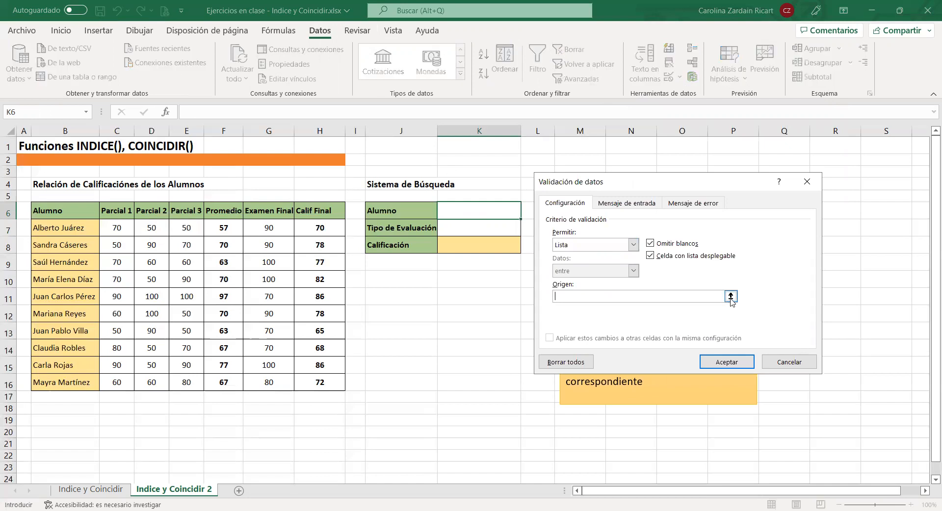
drag(63, 229, 56, 382)
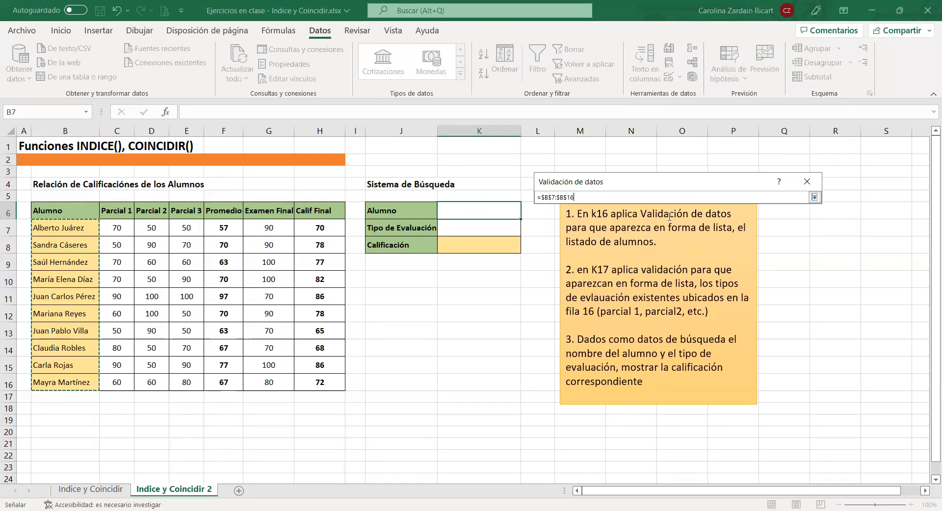
click(815, 198)
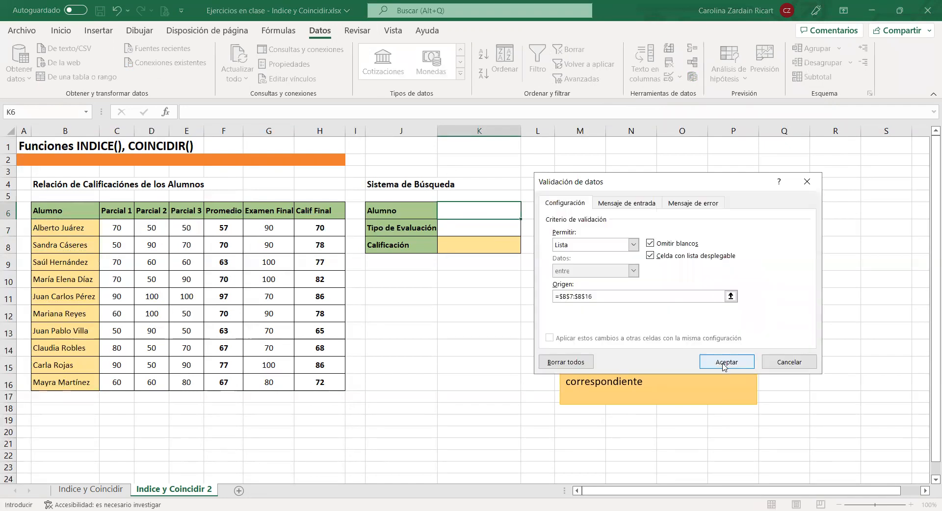
Step: Review the input message and error message options of the K6 validation, leave them blank, and apply the validation
click(639, 204)
click(695, 203)
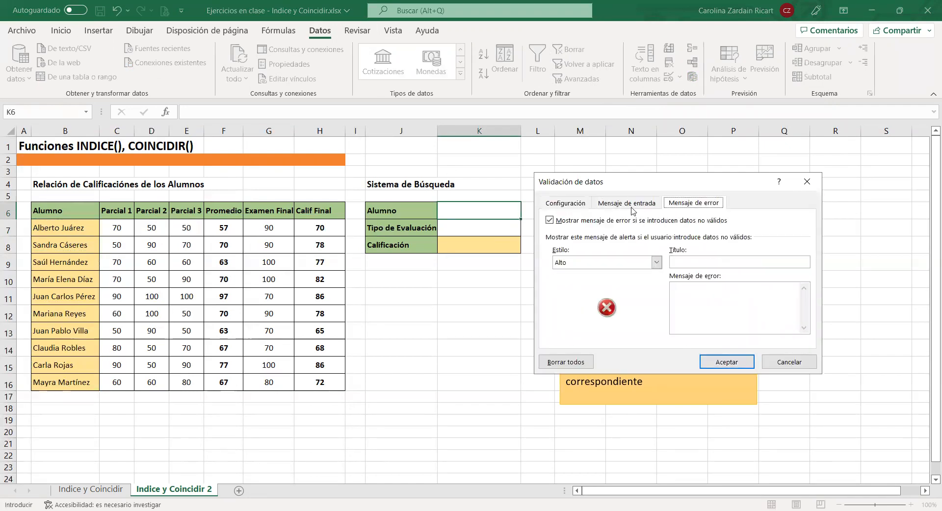
click(612, 206)
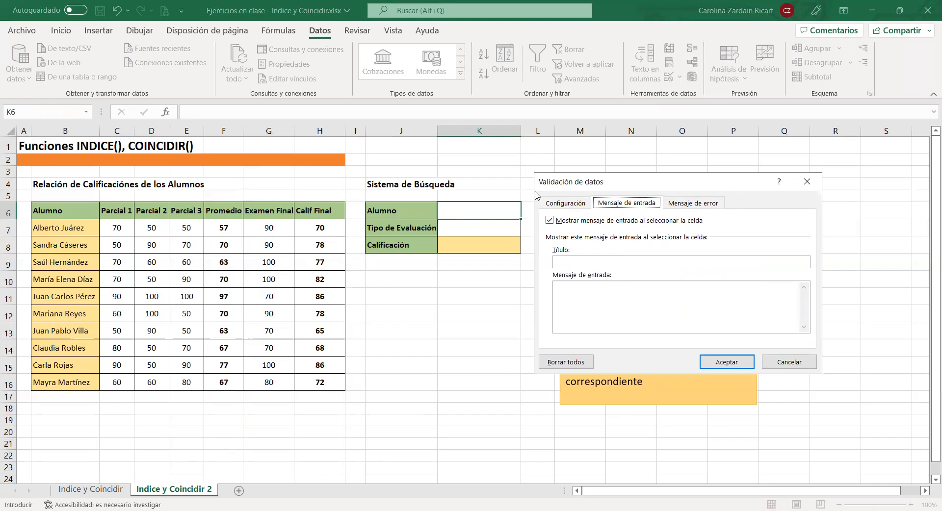
click(694, 209)
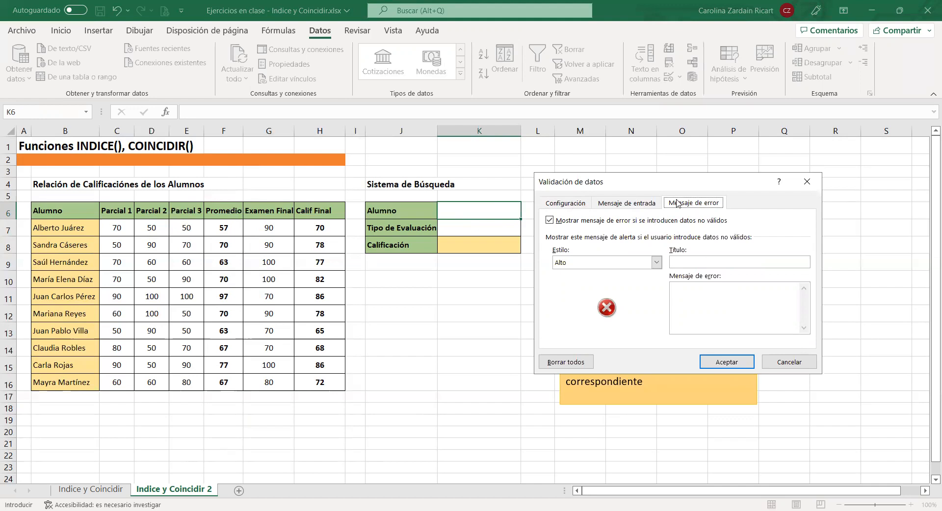
click(565, 207)
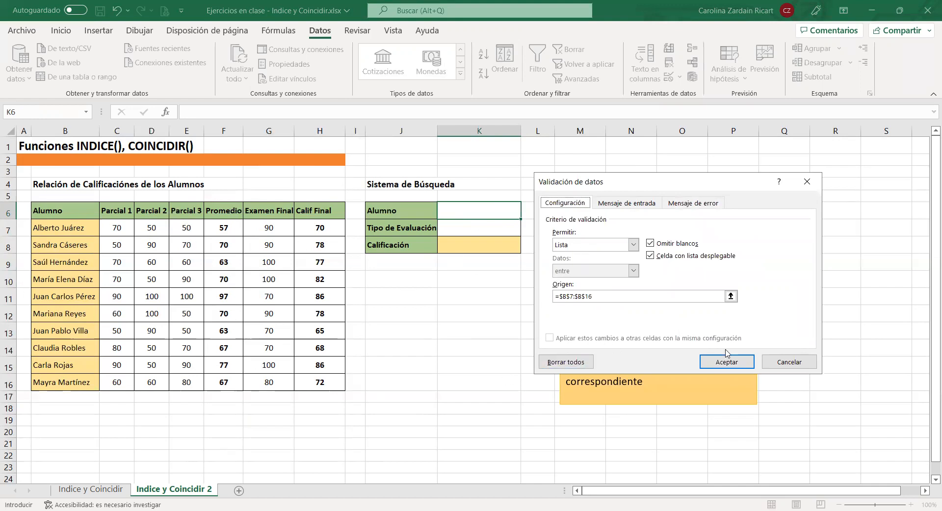
click(743, 362)
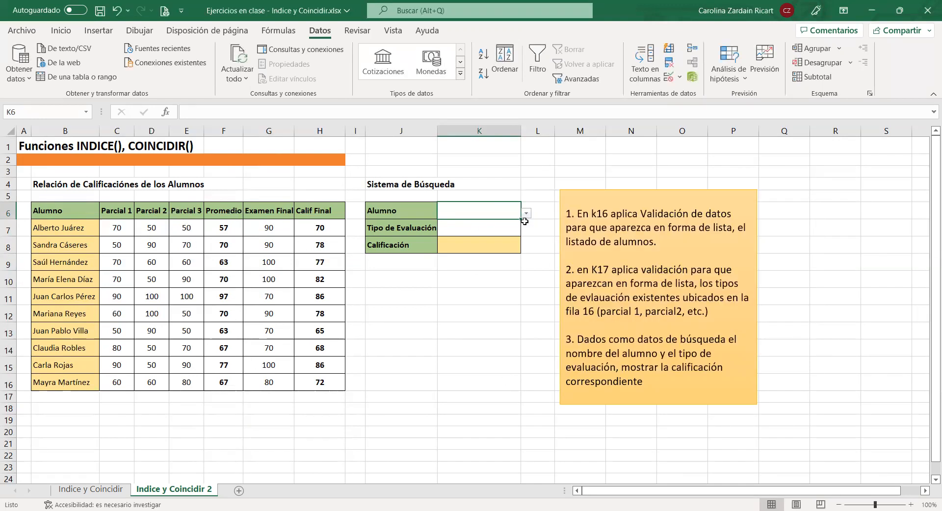
Step: Browse the student drop-down list in K6 and choose the first student in it
click(483, 239)
click(507, 215)
click(526, 214)
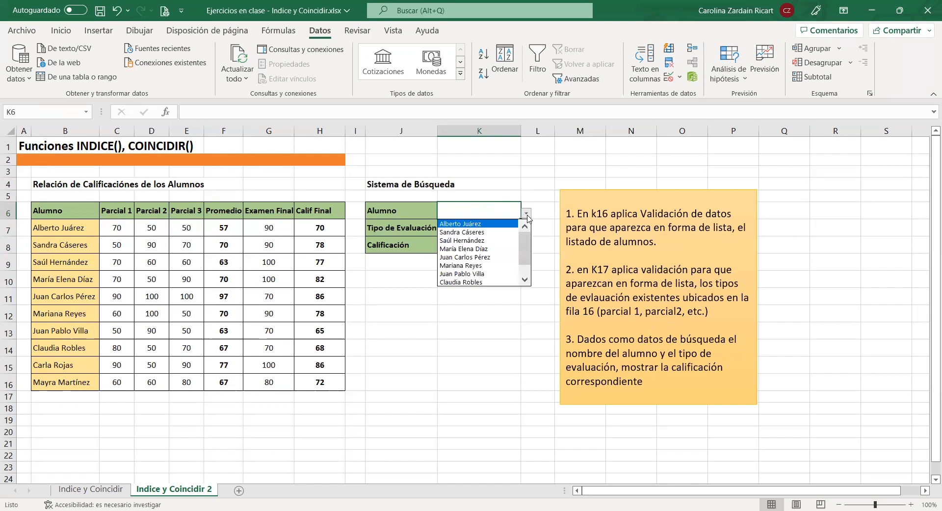
drag(525, 249, 523, 260)
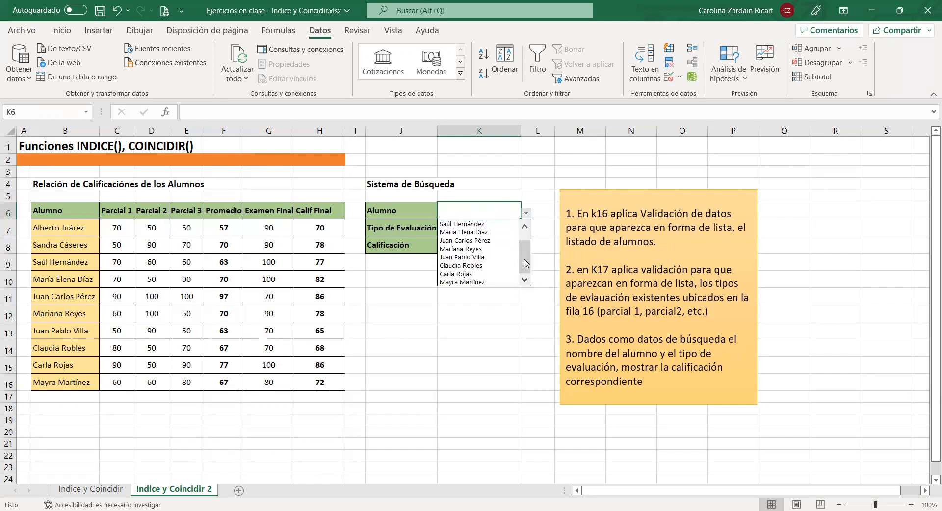
drag(526, 264, 525, 240)
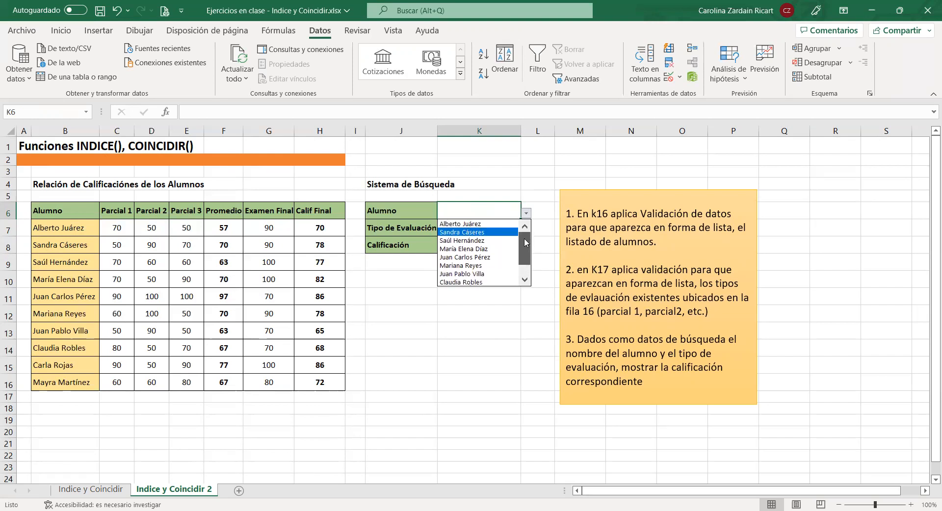
click(484, 224)
click(485, 225)
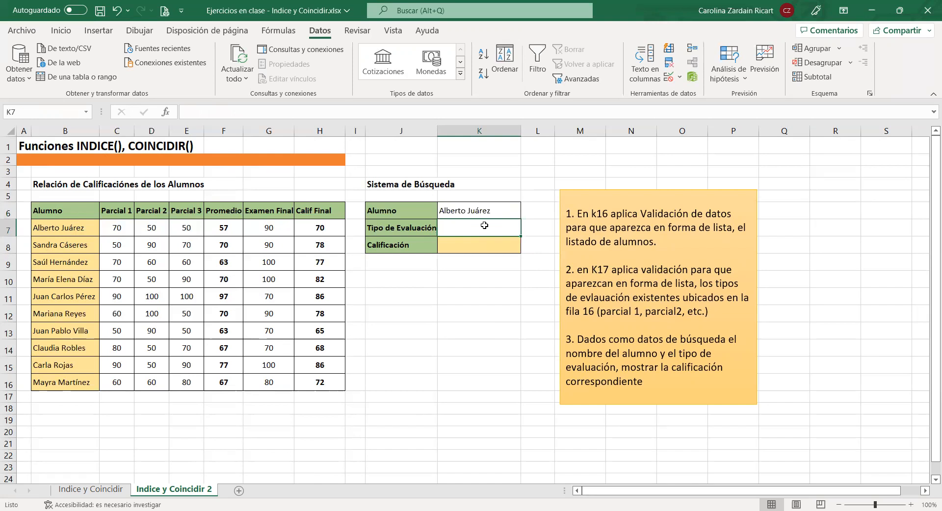
Step: Go through the evaluation type headings in row 6, from Parcial 1 to Calif Final
click(124, 214)
click(167, 215)
click(199, 215)
click(231, 214)
click(273, 212)
click(321, 209)
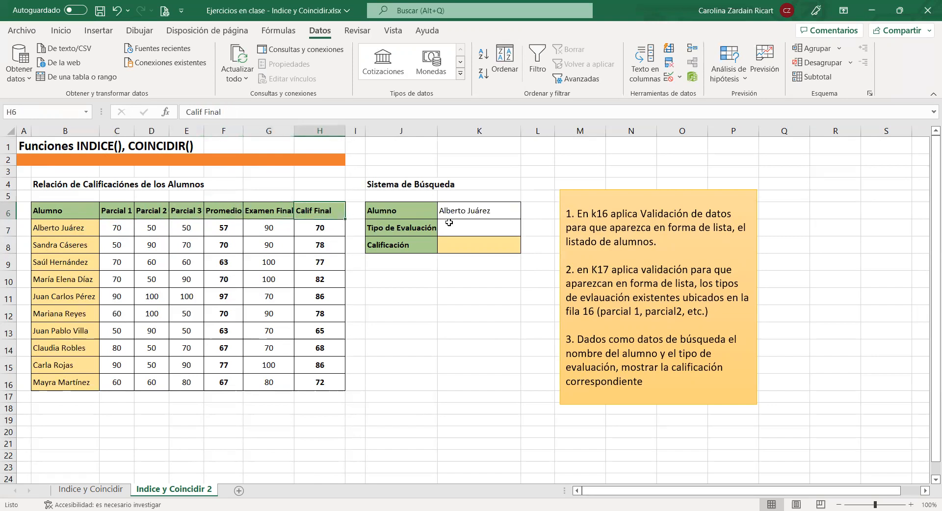
Step: Correct the row reference in the second instruction of the text box to read fila 6
click(606, 275)
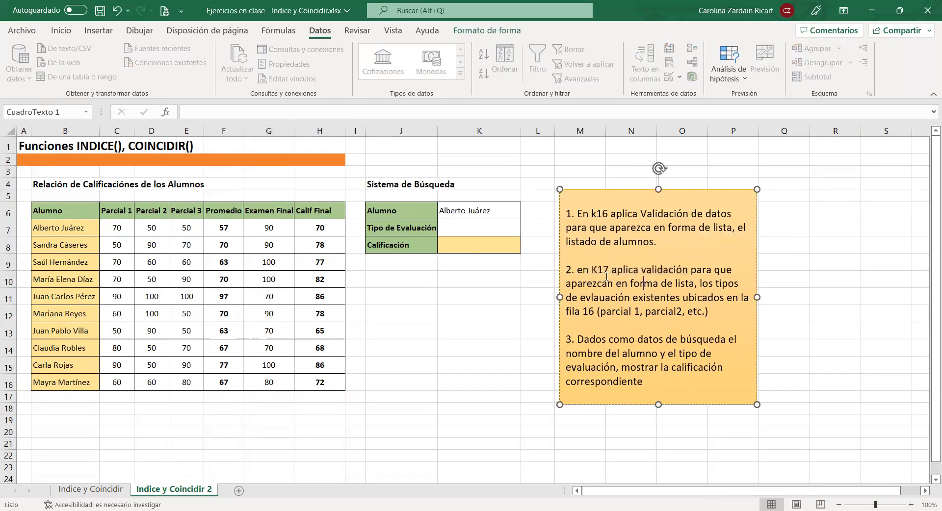
drag(594, 270, 611, 271)
drag(581, 297, 592, 313)
click(589, 313)
key(BackSpace)
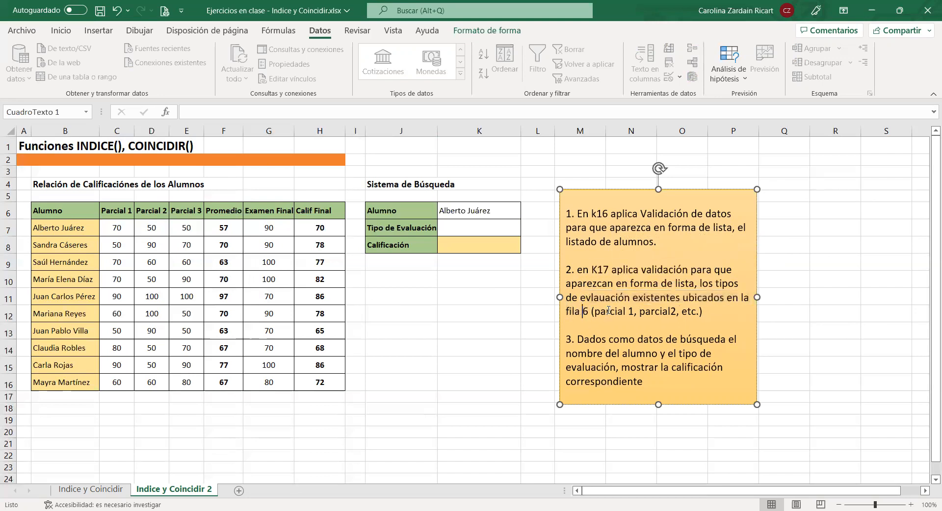
click(667, 294)
Step: Apply a Lista data validation to the Tipo de Evaluación cell K7 using the evaluation headings in C6:H6 as the source
drag(47, 212, 308, 218)
drag(117, 211, 298, 225)
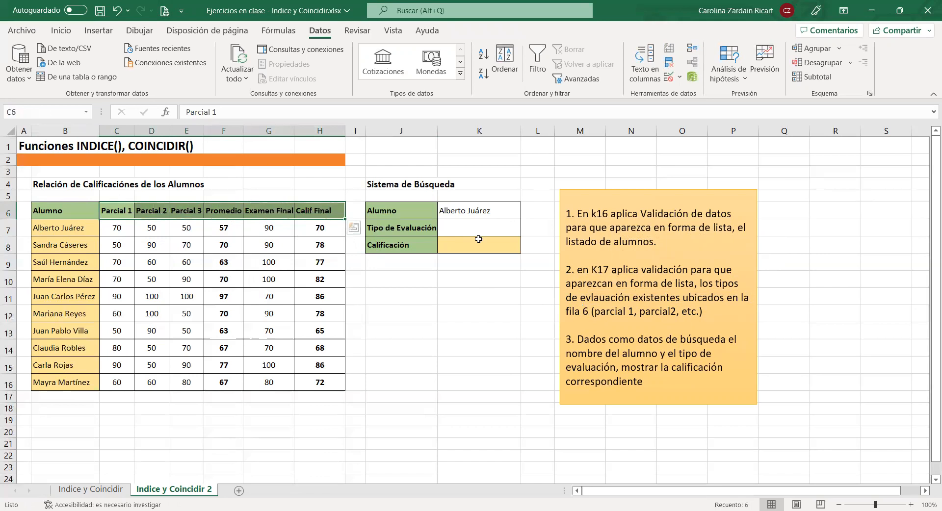
click(510, 229)
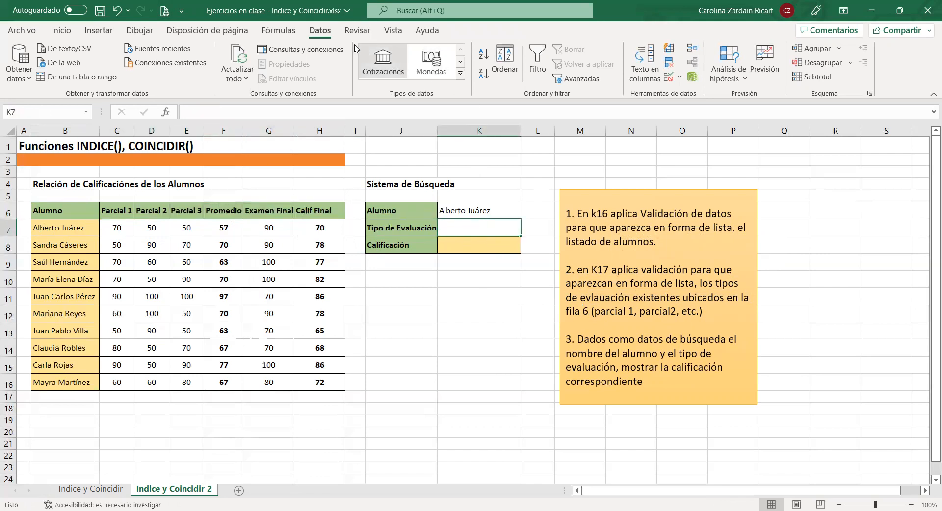
click(668, 77)
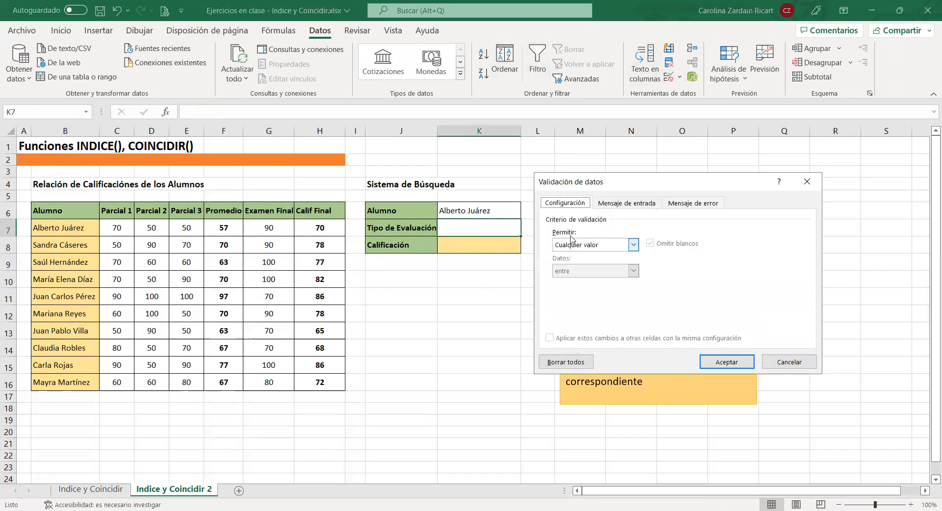
click(604, 243)
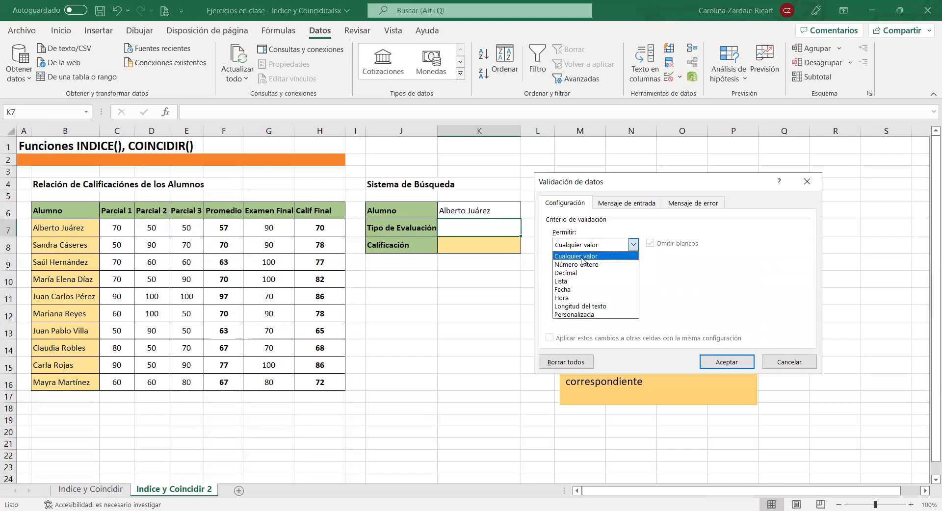
click(569, 283)
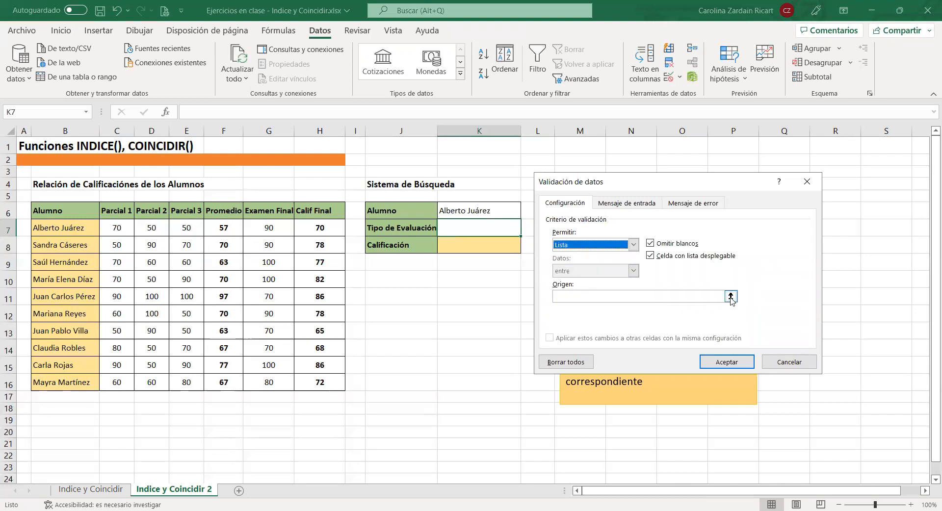
click(731, 296)
drag(117, 208, 186, 211)
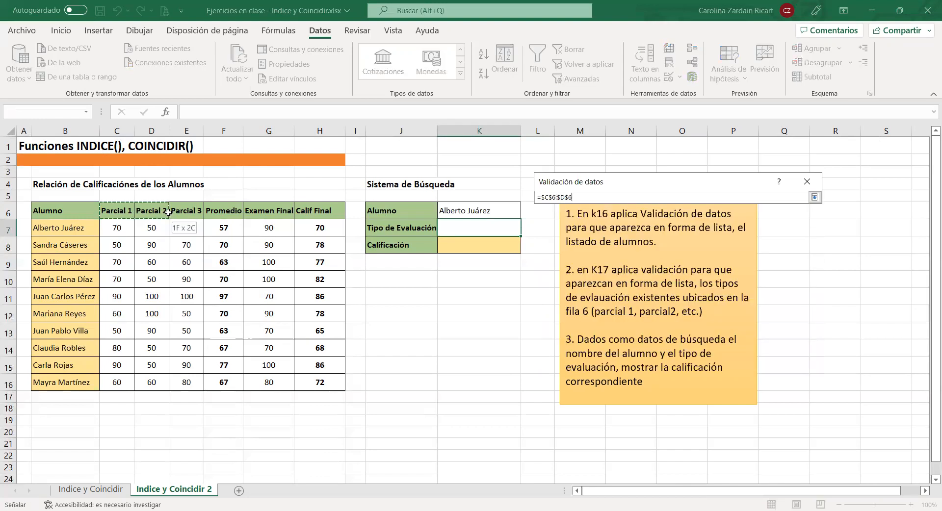
drag(314, 210, 317, 211)
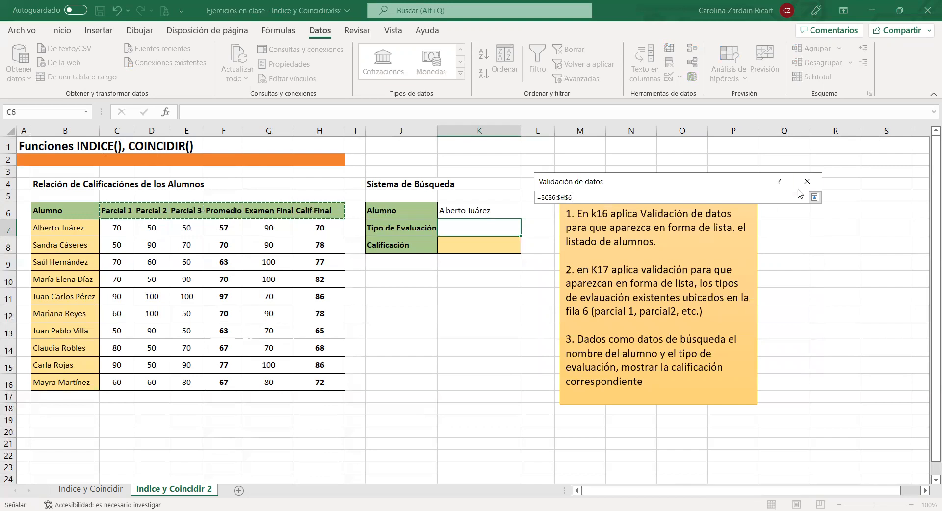
click(815, 198)
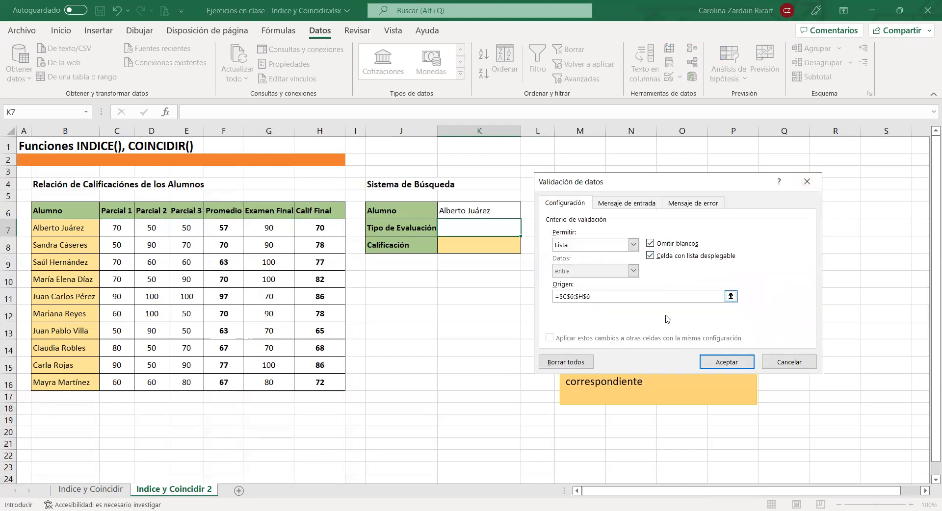
click(726, 362)
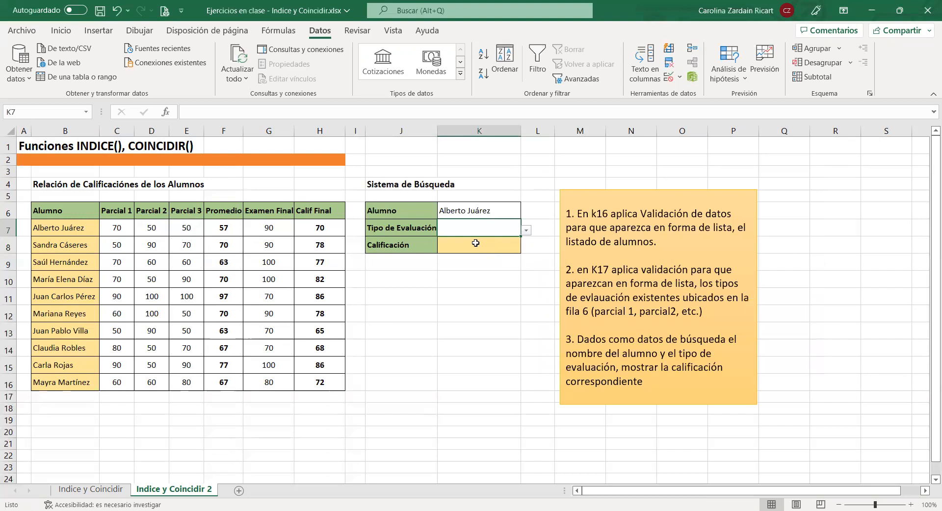
Step: Choose Parcial 3 as the evaluation type from the drop-down list in K7
click(527, 231)
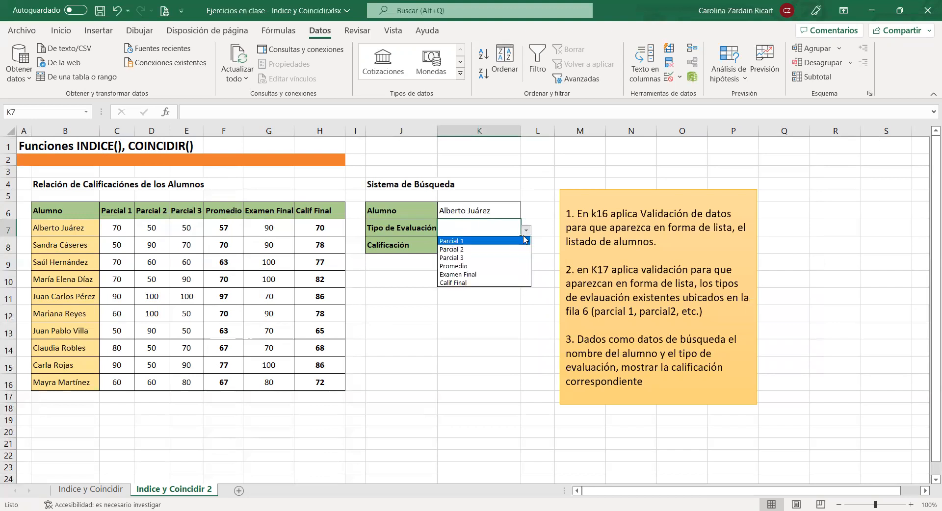
click(473, 259)
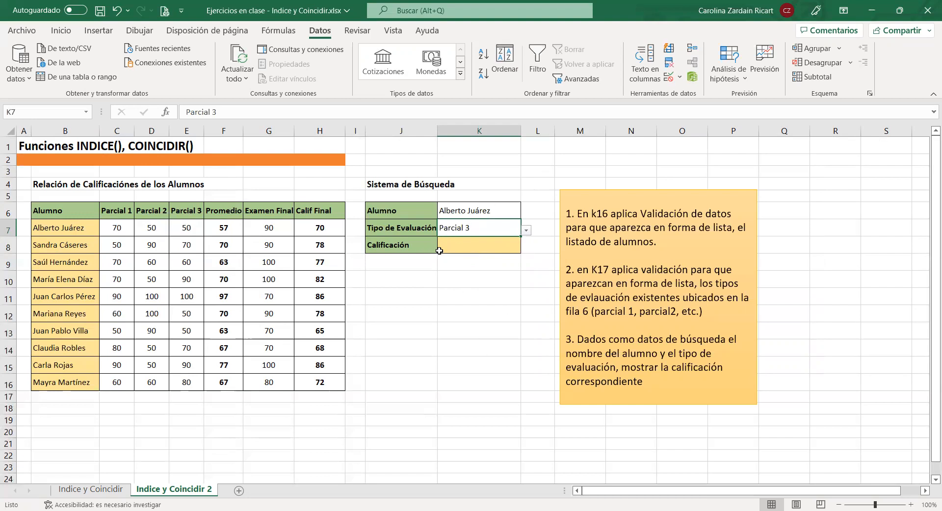
Step: Examine the search cells K6 and K7 against the grade range B7:H16, ending on the Calificación cell K8
click(463, 213)
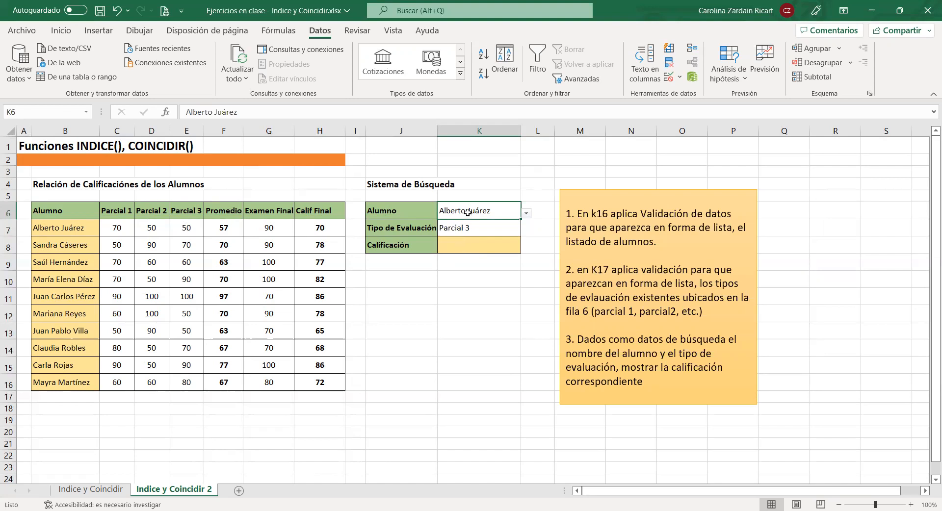
drag(66, 227, 319, 382)
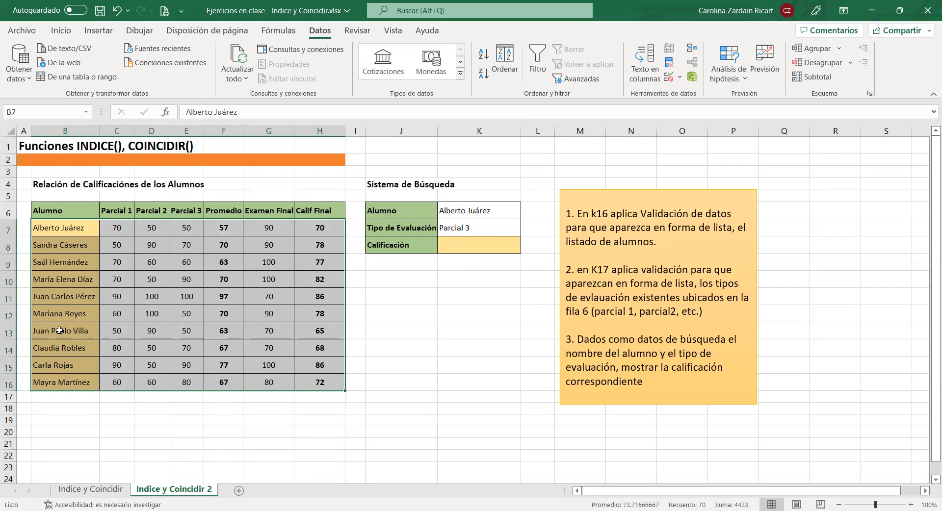
click(72, 229)
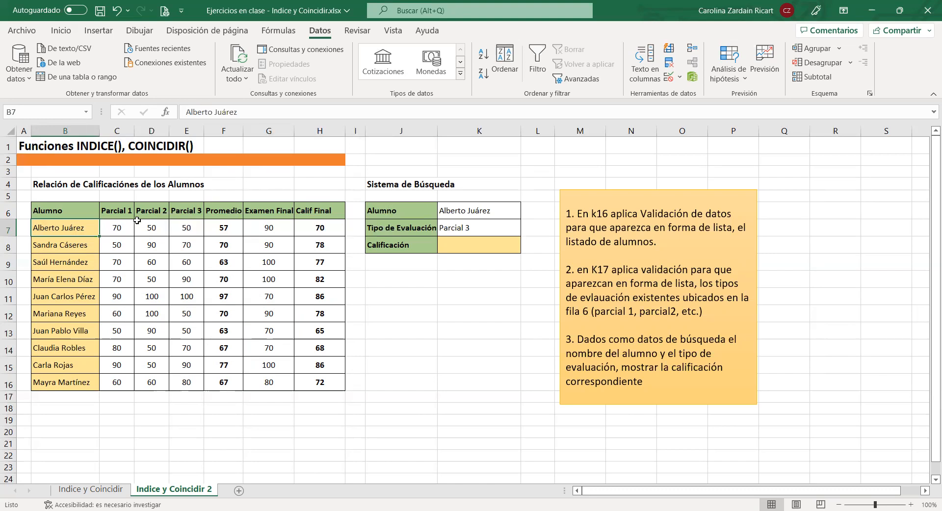
click(475, 229)
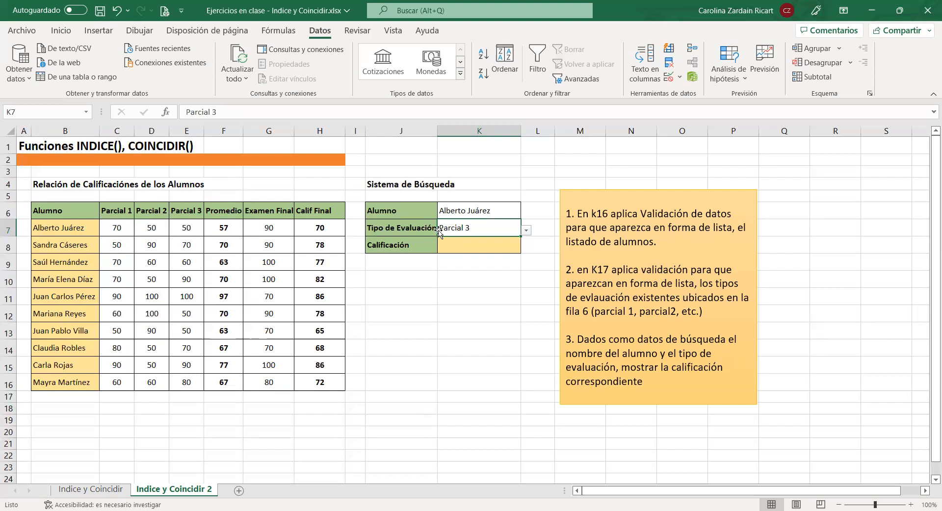
click(458, 247)
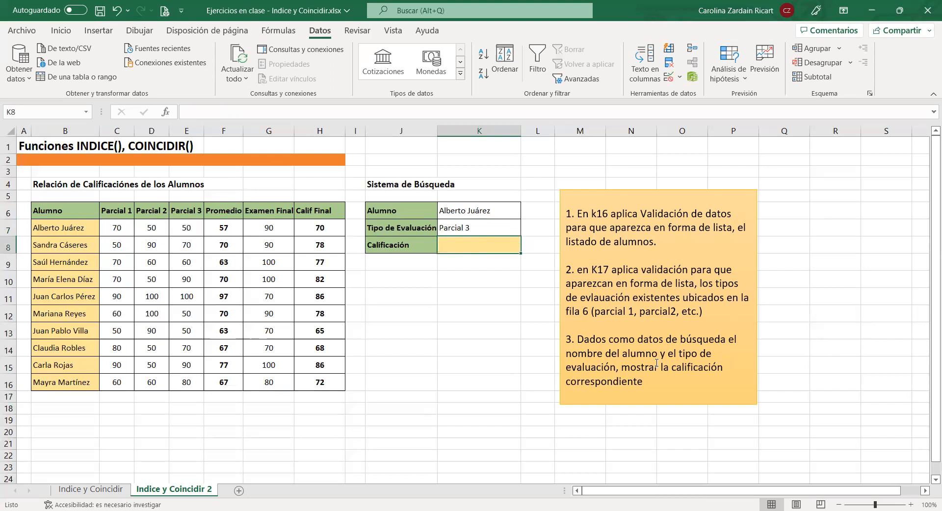
Step: Review the third instruction in the text box against the search cells K6 and K7 and the empty Calificación cell K8
drag(577, 340, 738, 343)
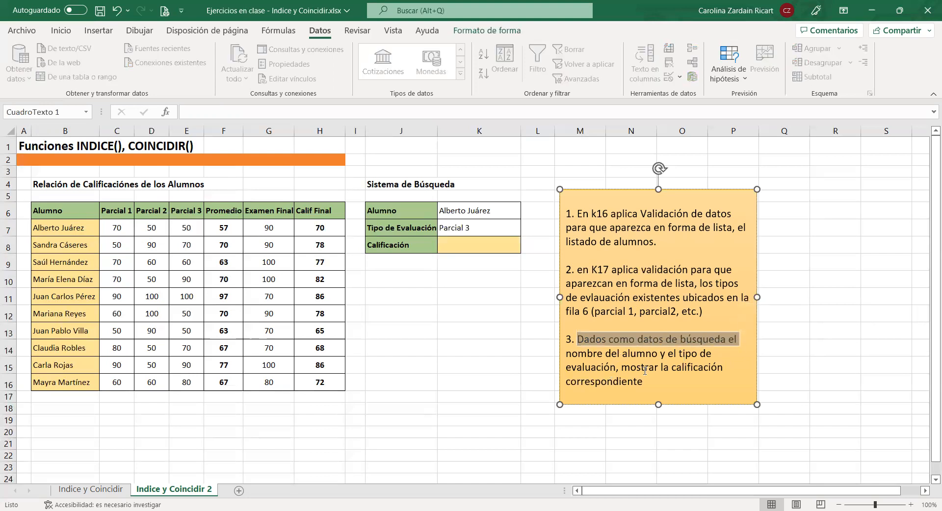
click(474, 230)
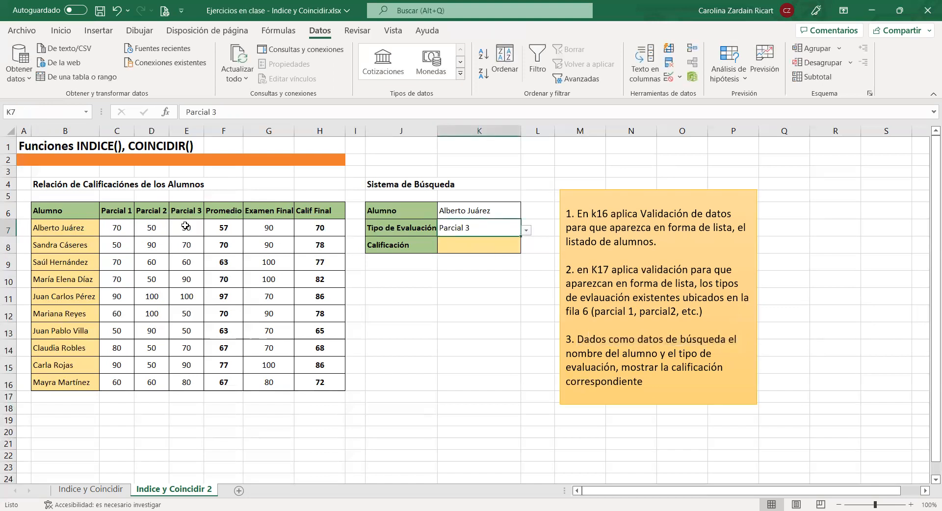
click(492, 247)
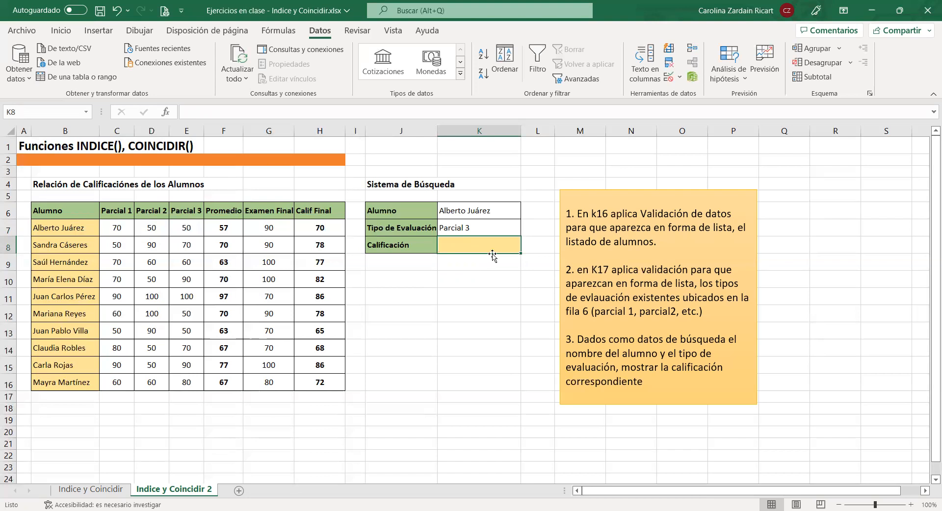
click(477, 210)
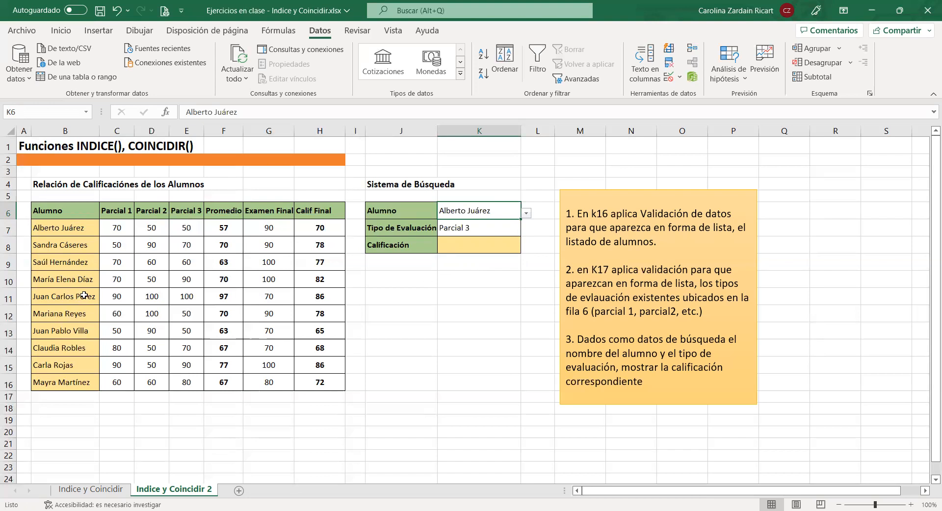
drag(83, 295, 319, 313)
drag(235, 246, 245, 388)
click(480, 245)
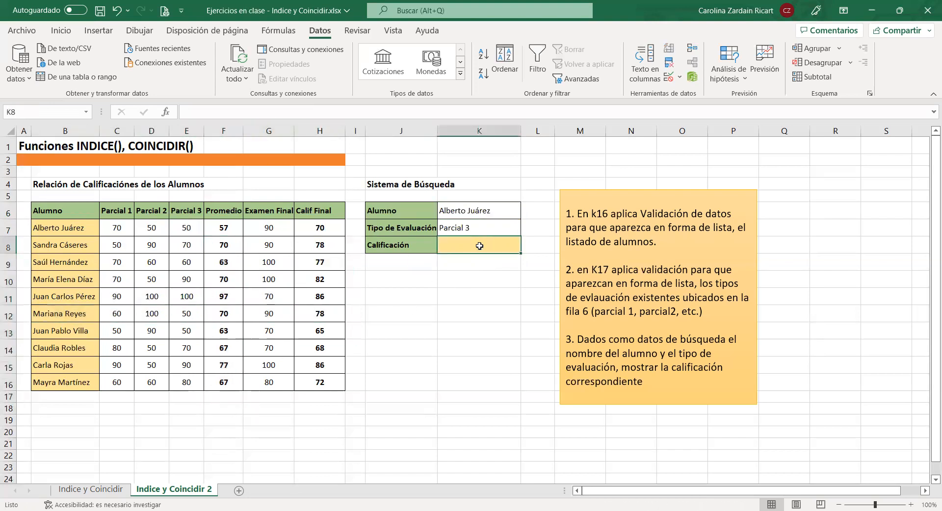
text(=in)
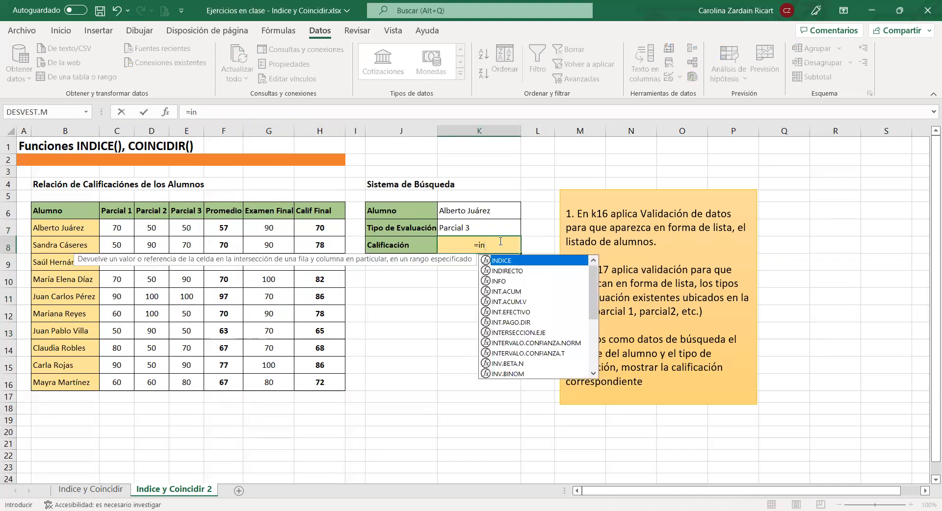
text(dice)
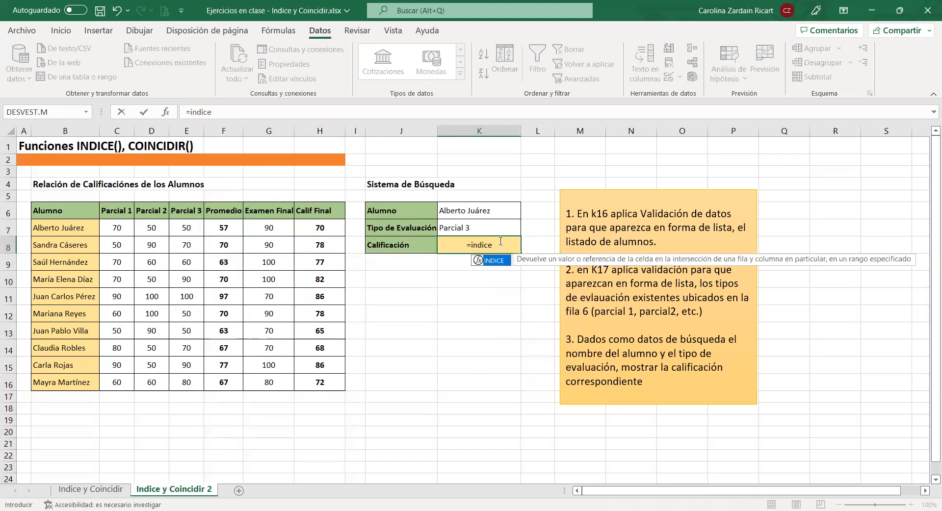
key(BackSpace)
key(BackSpace)
key(BackSpace)
key(BackSpace)
key(BackSpace)
key(BackSpace)
key(BackSpace)
key(Escape)
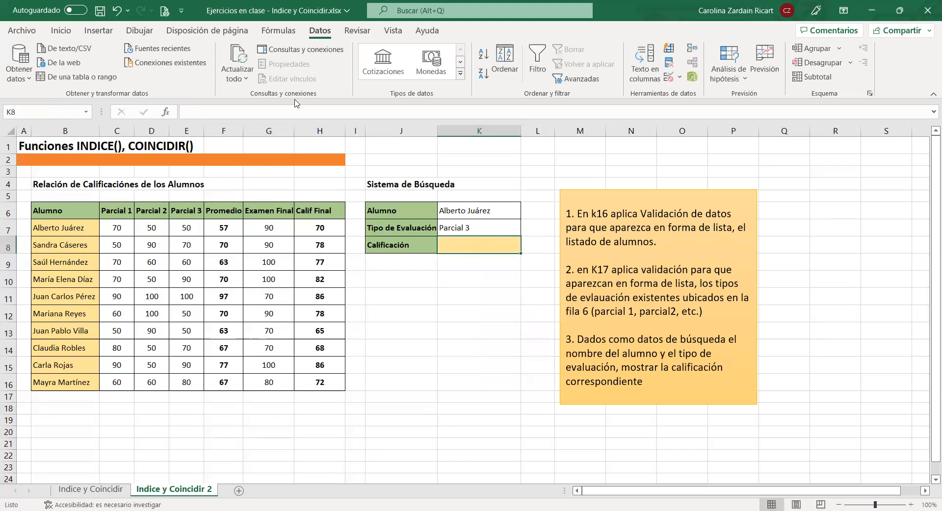
Step: Enlarge the font of Calificación cell K8 to 16 and move the instructions text box so it starts in column N
click(174, 54)
click(174, 54)
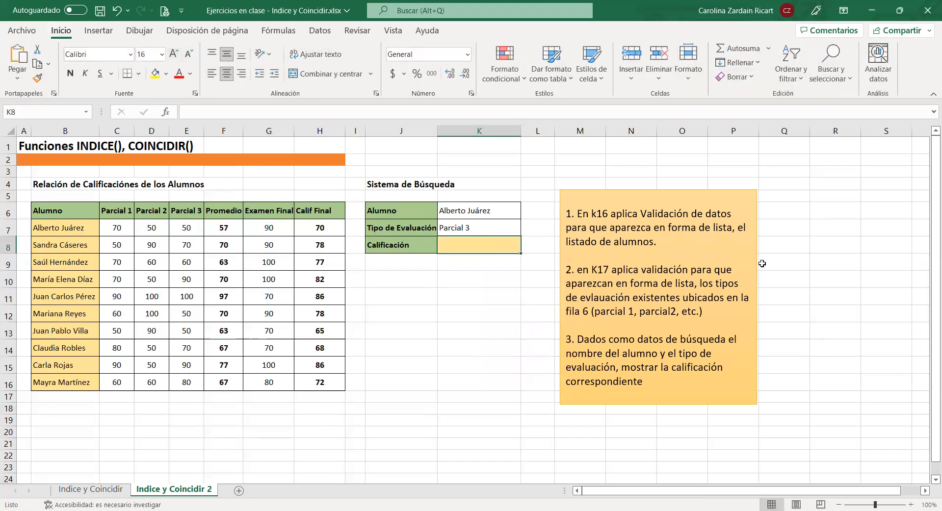
click(736, 191)
drag(736, 190, 776, 191)
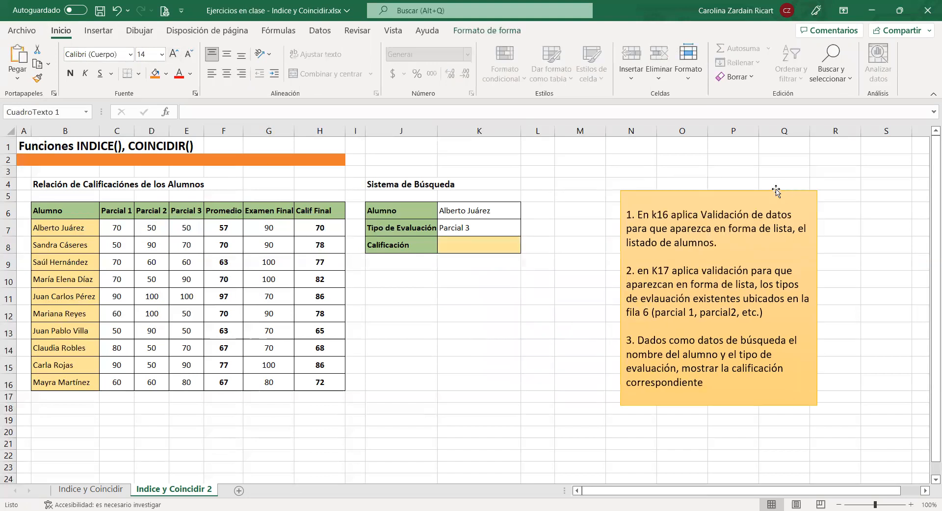
Step: Start an INDICE formula in K8 with the grade range C7:H16 as its matrix argument
click(473, 246)
text(=i)
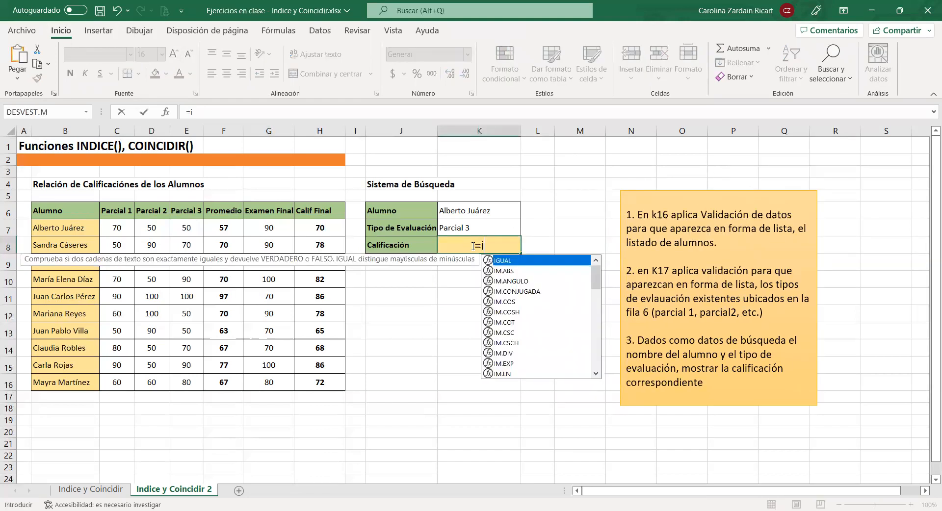
text(ndice()
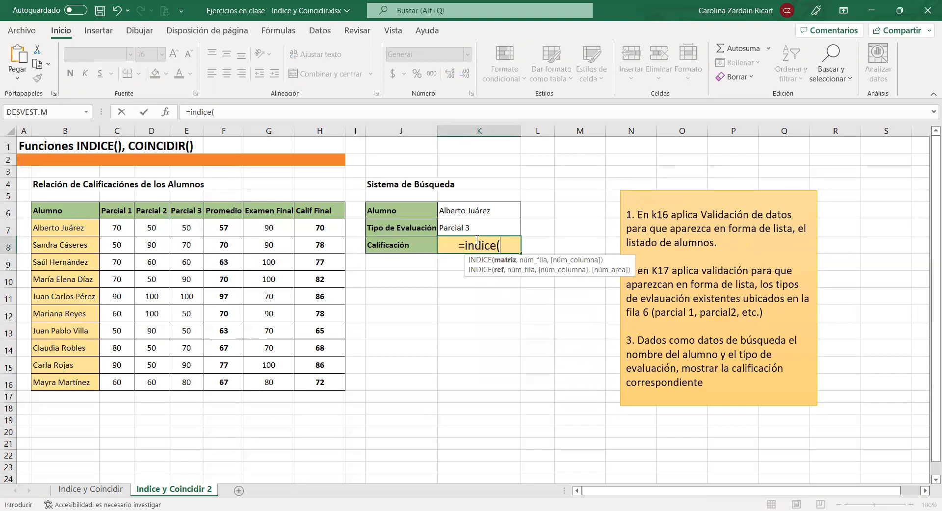
click(121, 234)
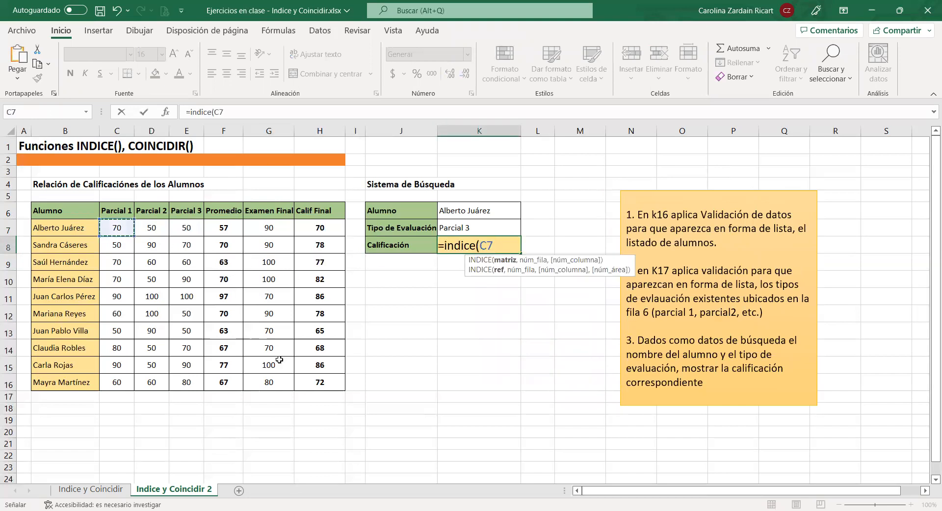
shift+click(315, 389)
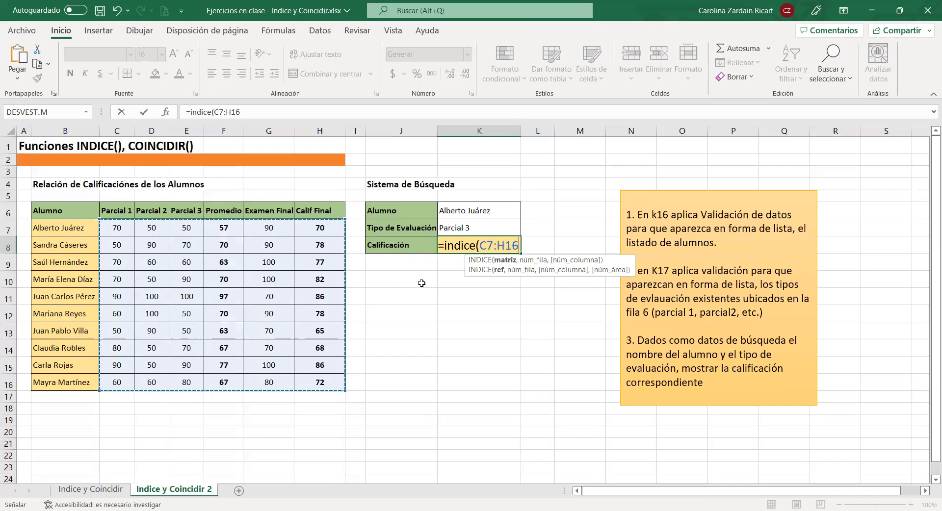
text(,)
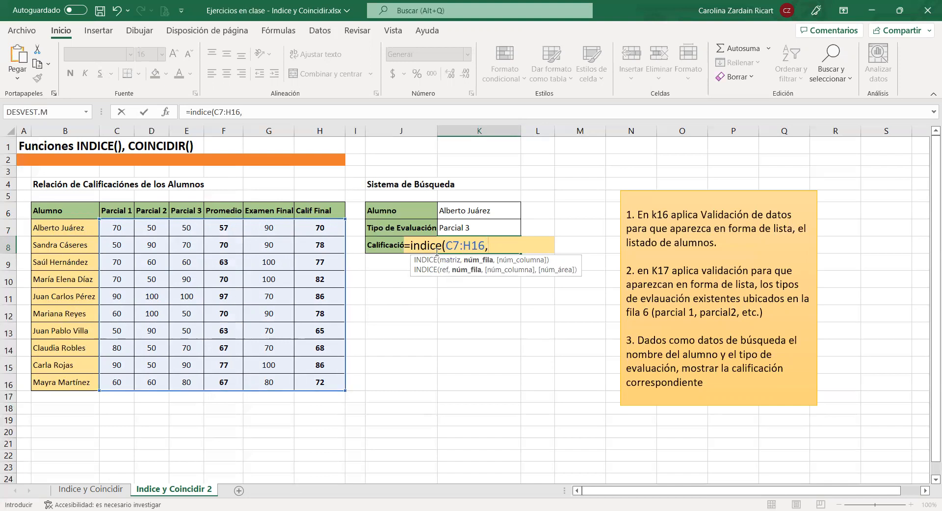
Step: Add COINCIDIR(K6,B7:B16,0) as the row-number argument of the INDICE formula in K8
text(c)
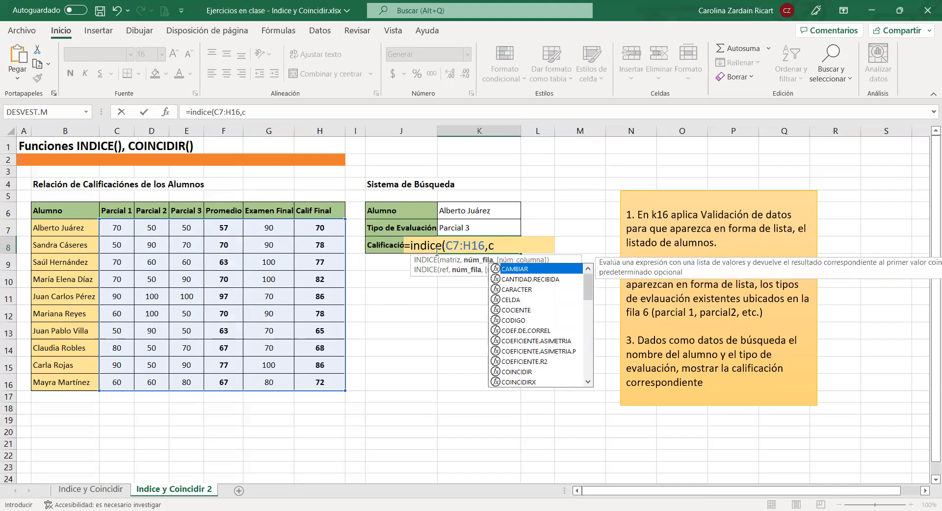
text(oincid)
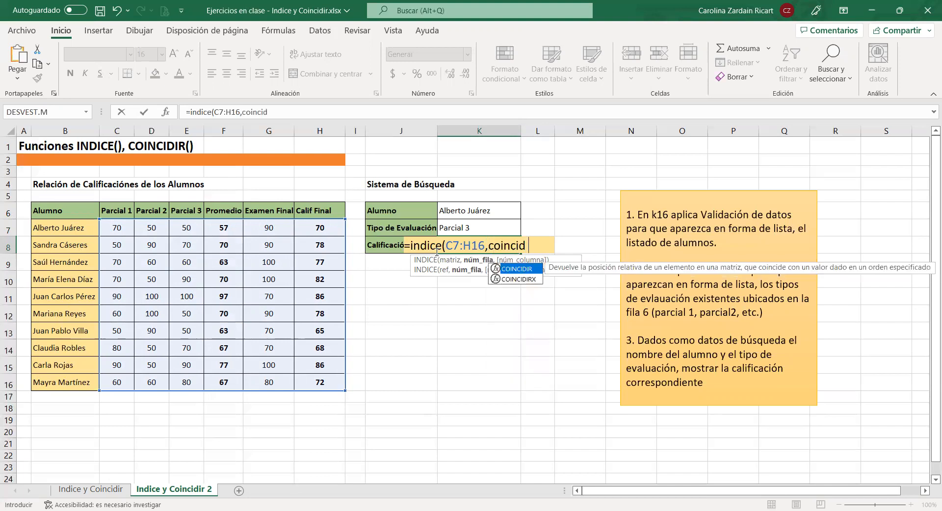
text(ir()
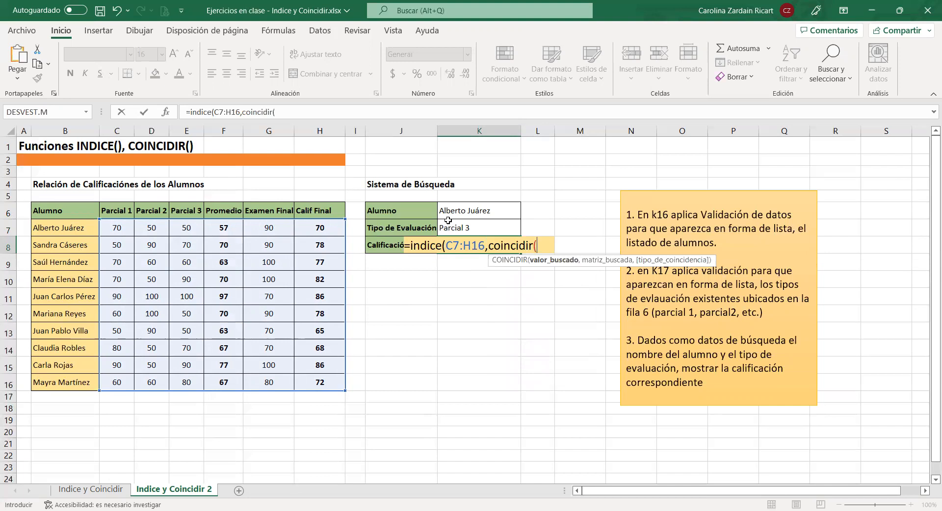
click(456, 204)
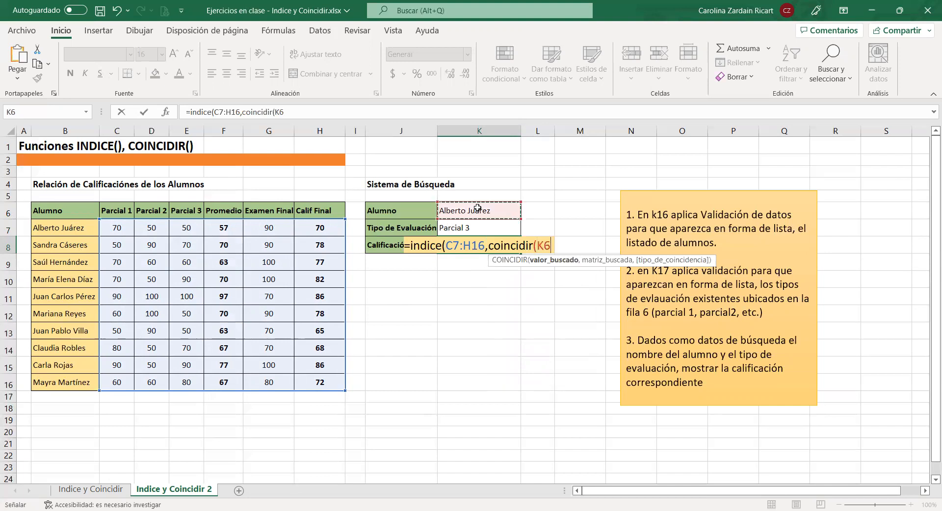
text(,)
drag(81, 231, 83, 383)
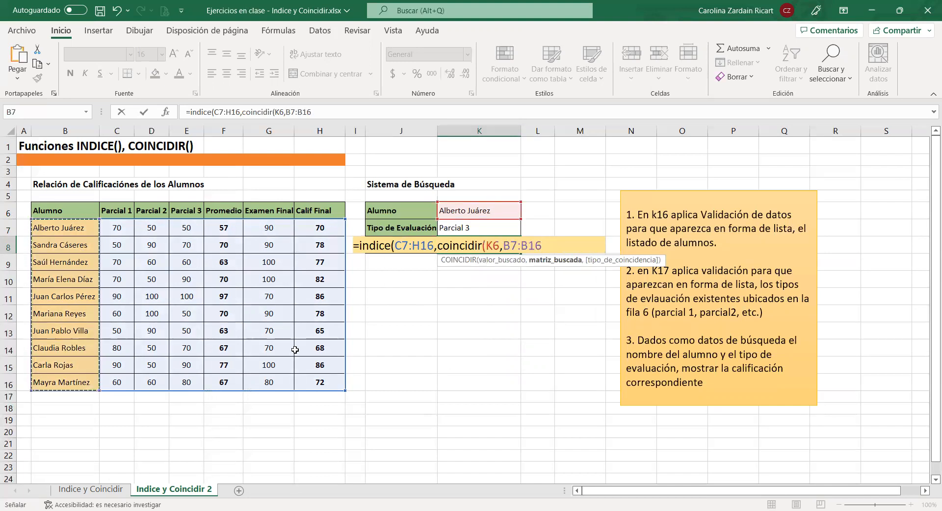
text(,)
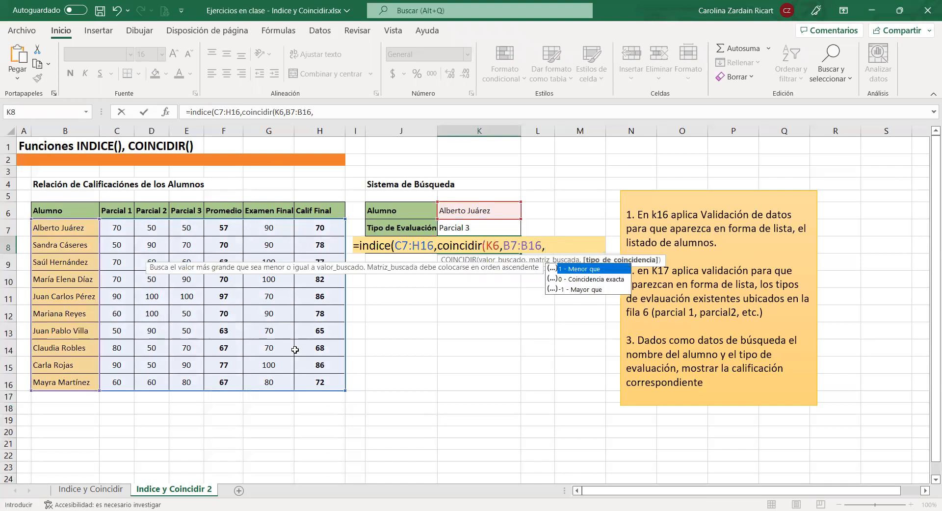
text(0))
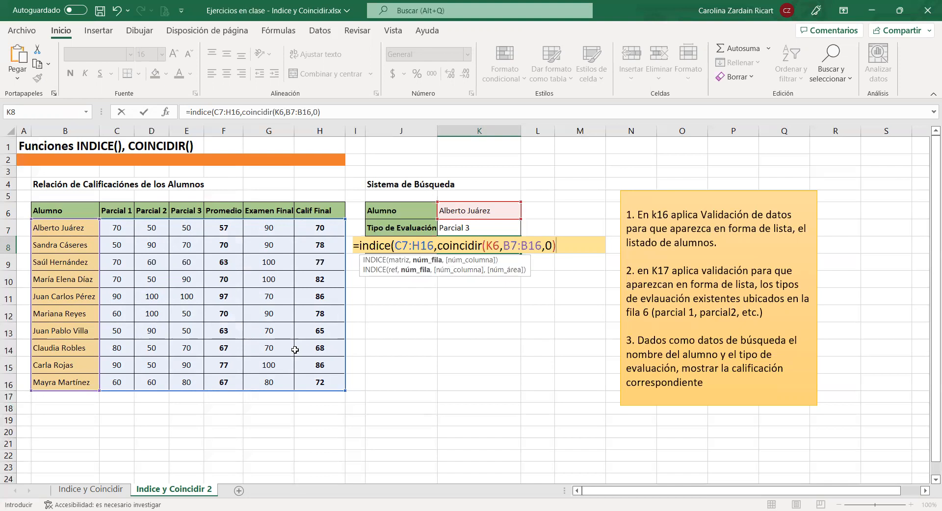
text(,)
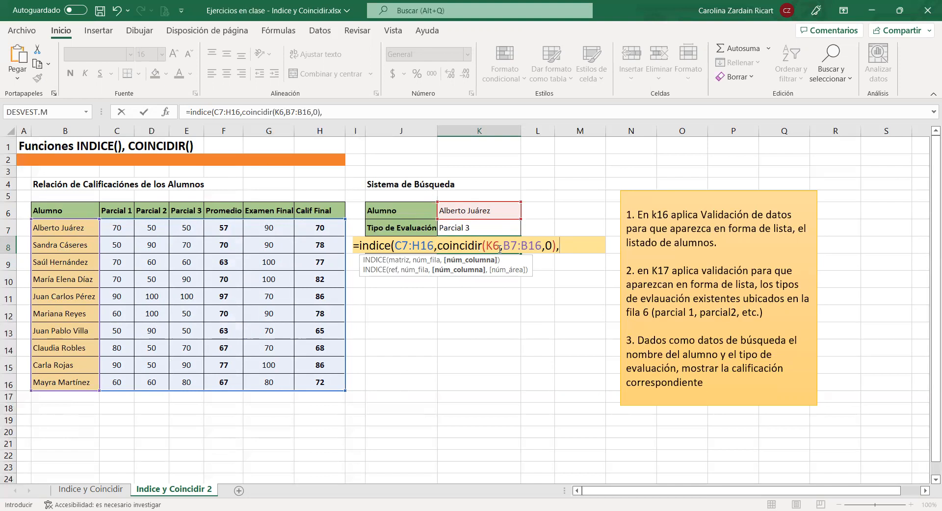
Step: Add COINCIDIR(K7,C6:H6,0) as the column-number argument and close the INDICE formula's parentheses
drag(394, 245, 430, 246)
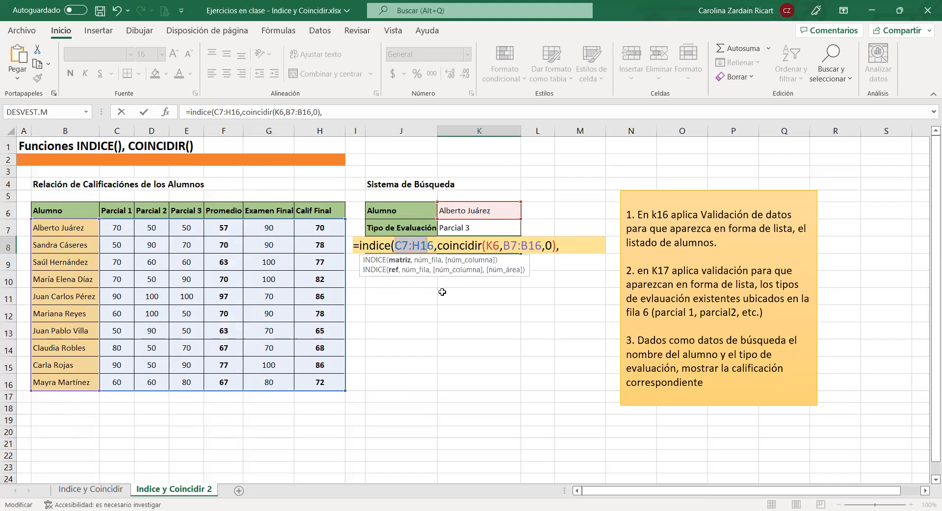
drag(437, 246, 558, 247)
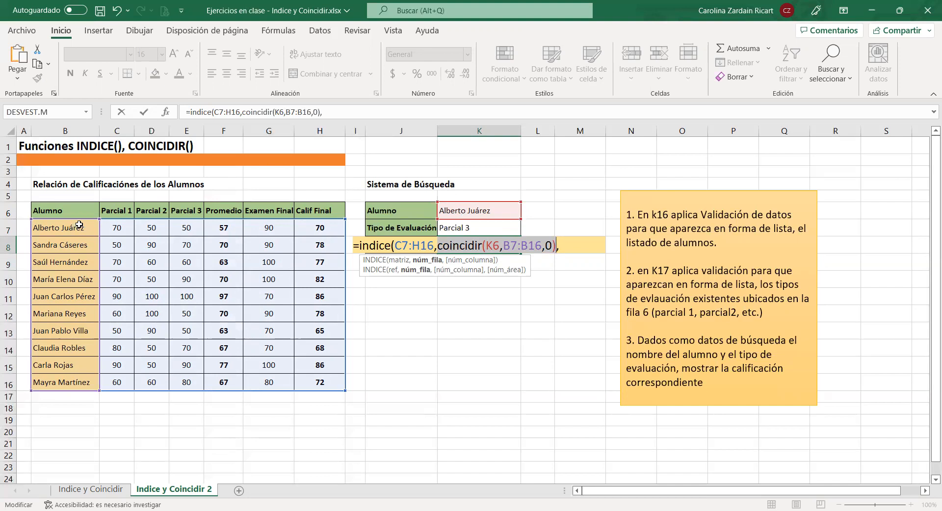
click(575, 250)
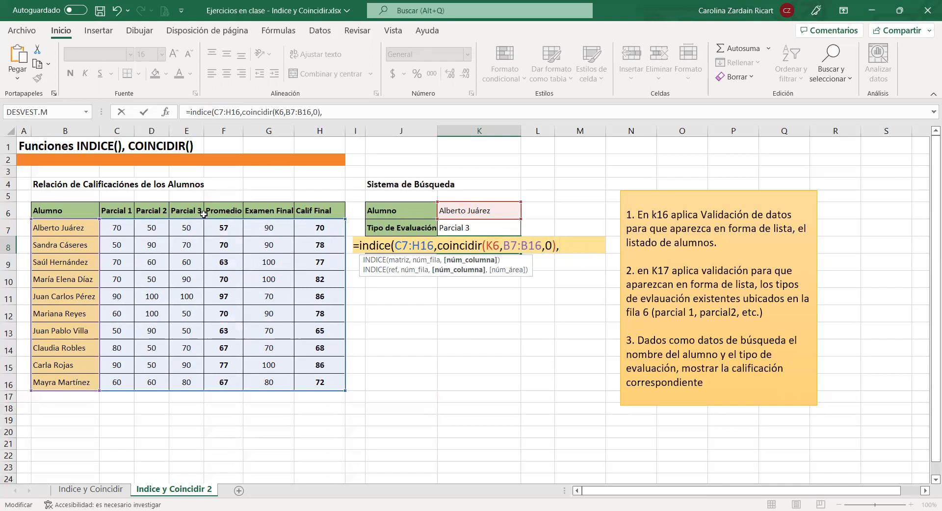
text(,coincidir)
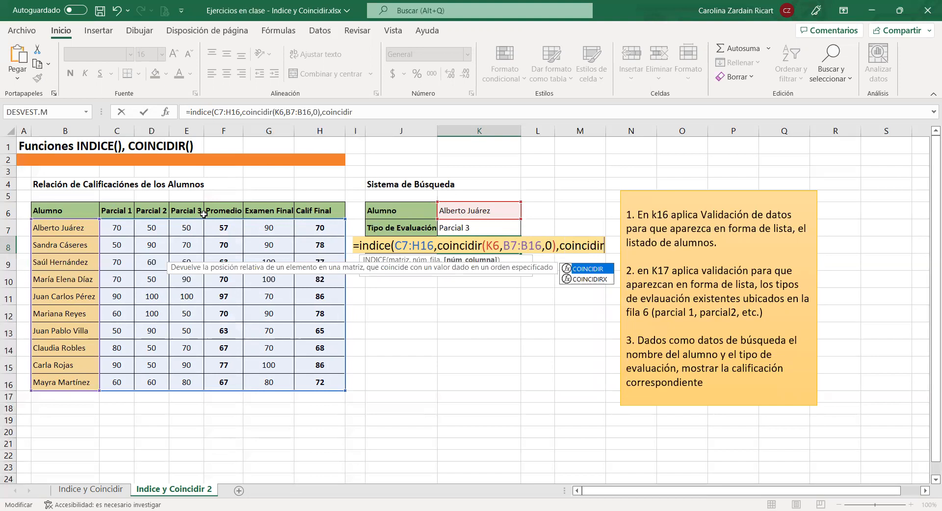
text(()
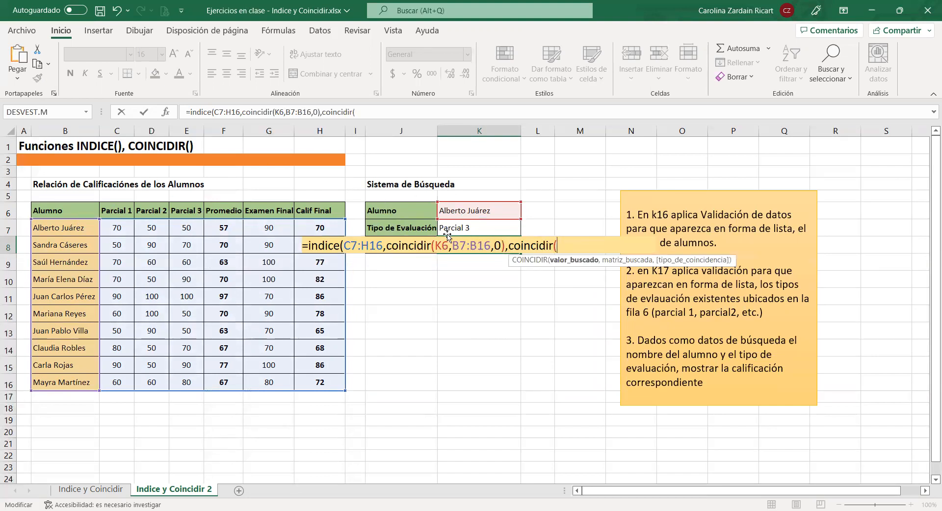
click(477, 229)
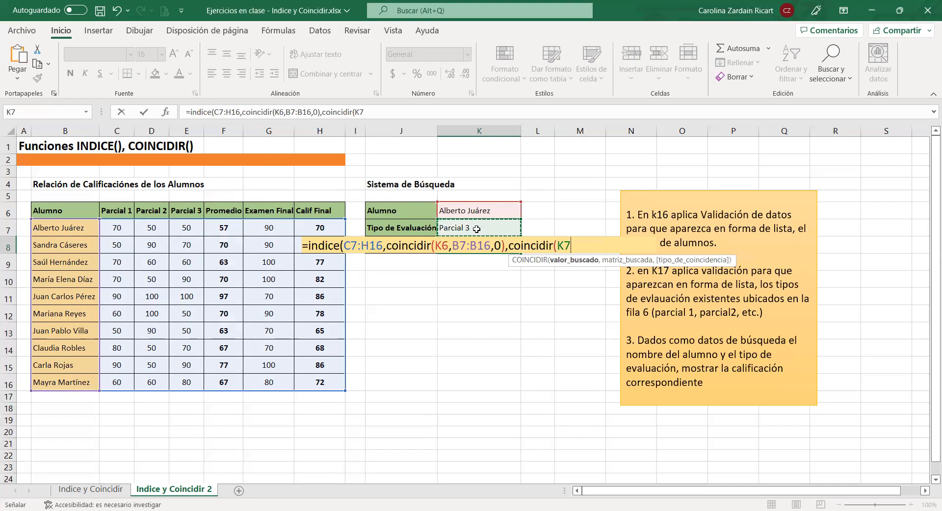
text(,)
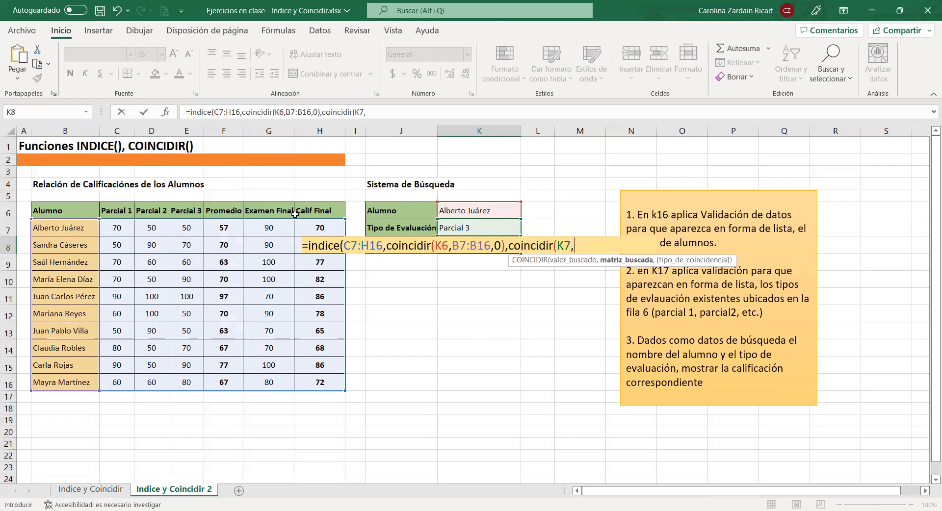
drag(110, 212, 319, 211)
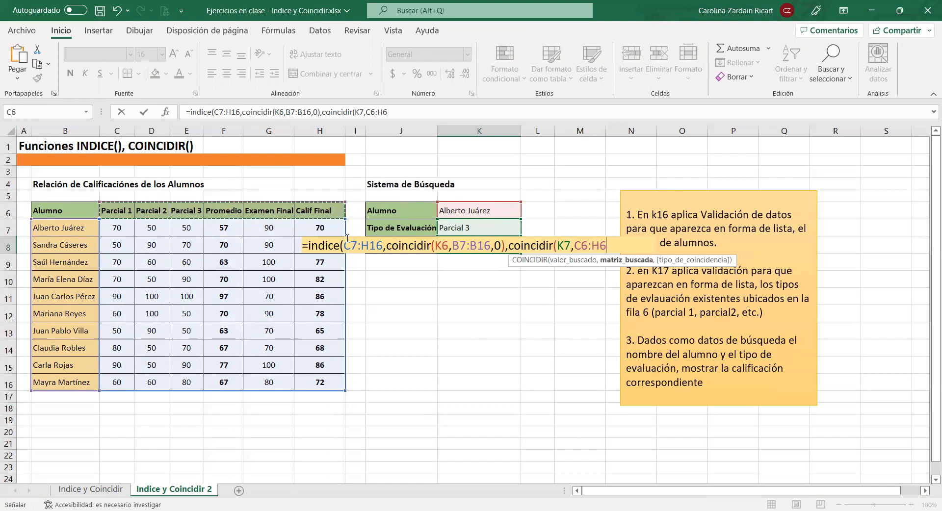
text(,0)))
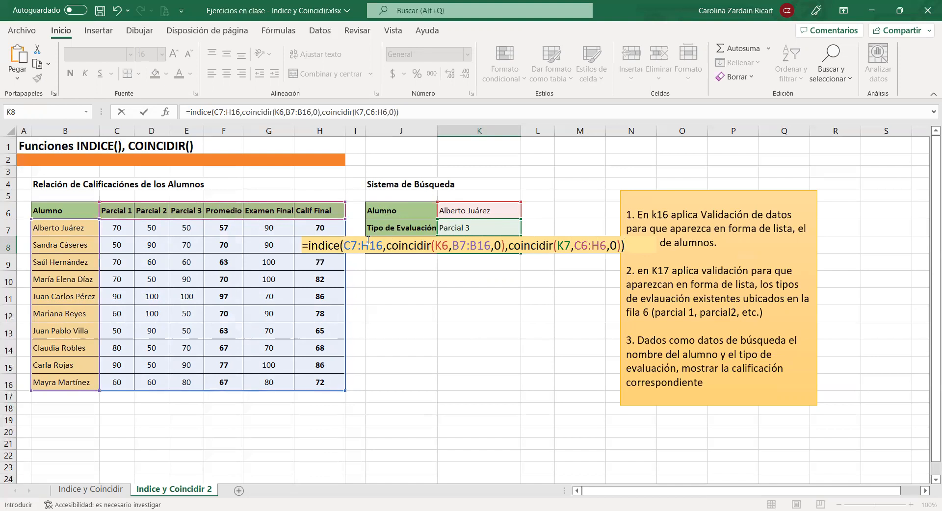
Step: Review the matrix, row and column arguments of the INDICE formula in K8 and enter the formula
drag(344, 244, 383, 244)
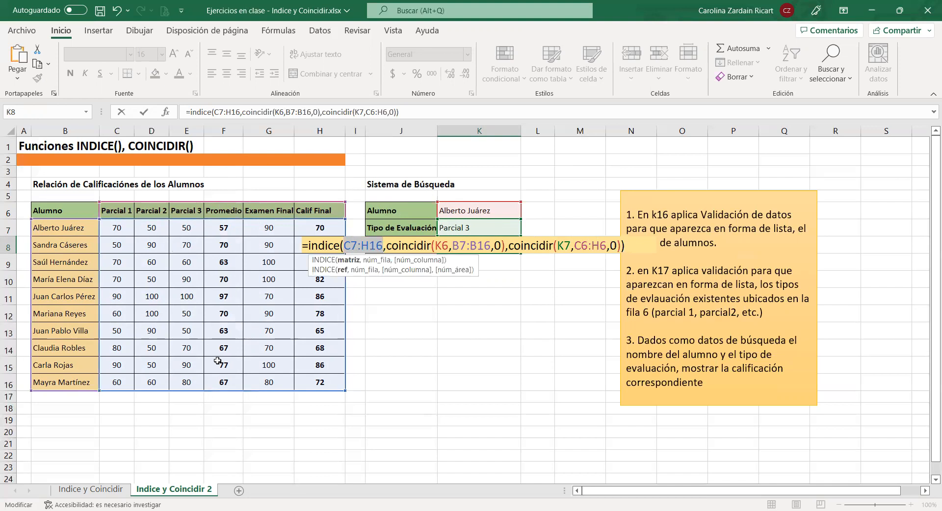
drag(386, 246, 501, 248)
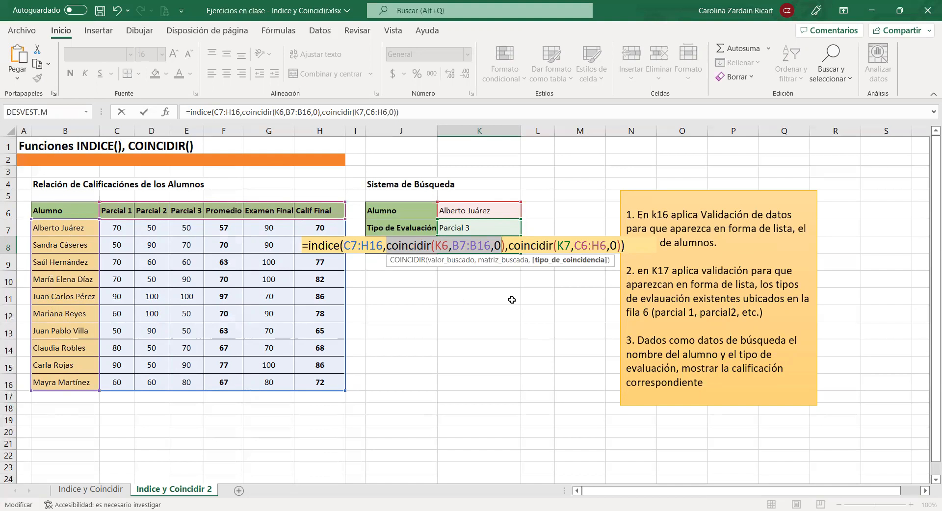
drag(509, 245, 549, 245)
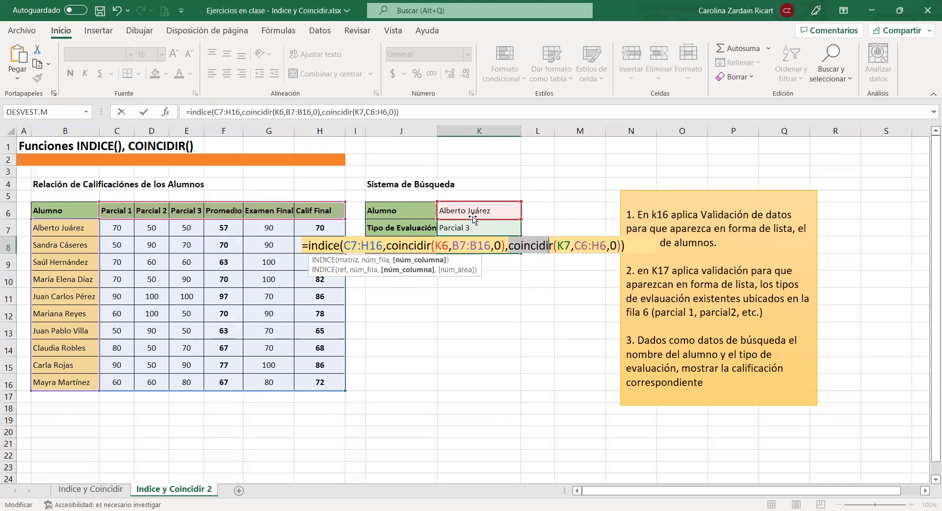
key(Return)
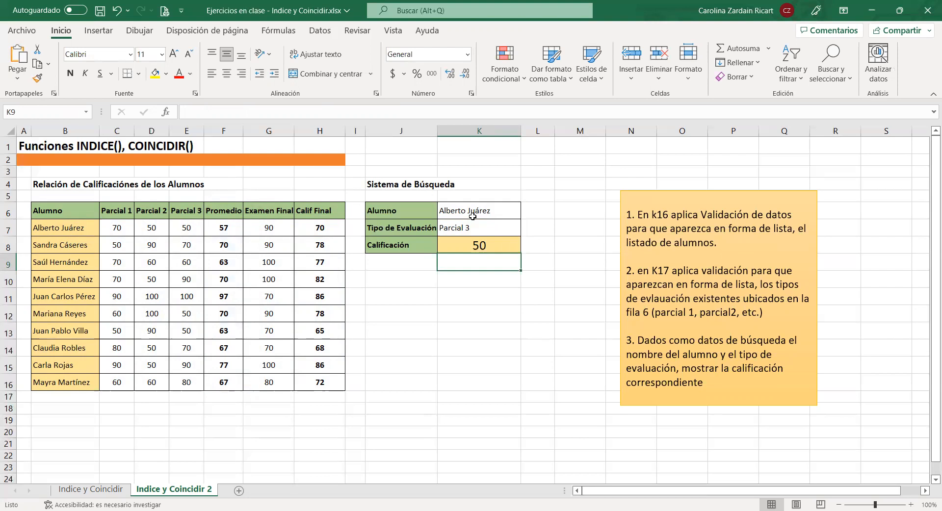
Step: Trace the first student's row across to the Parcial 3 grade in E7, fill that cell yellow and undo the fill
click(67, 231)
click(119, 228)
click(146, 229)
click(181, 225)
click(155, 73)
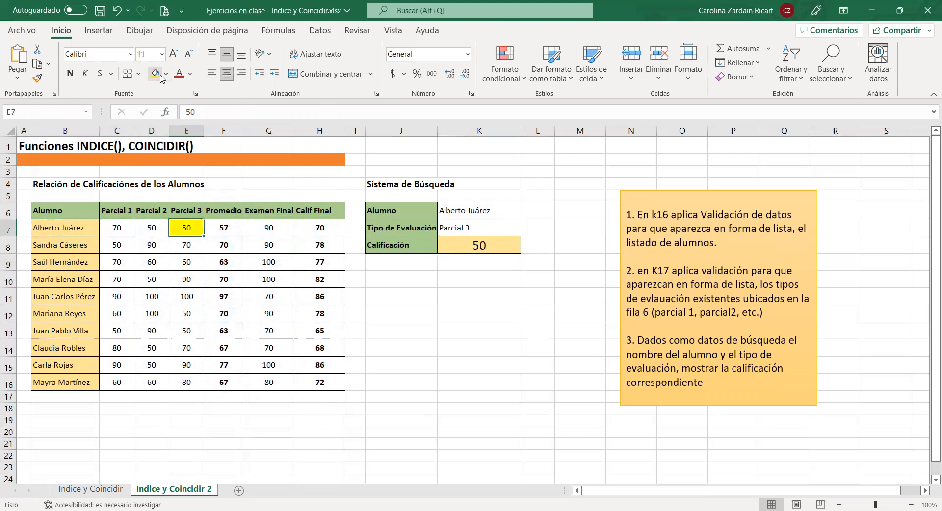
key(ctrl+z)
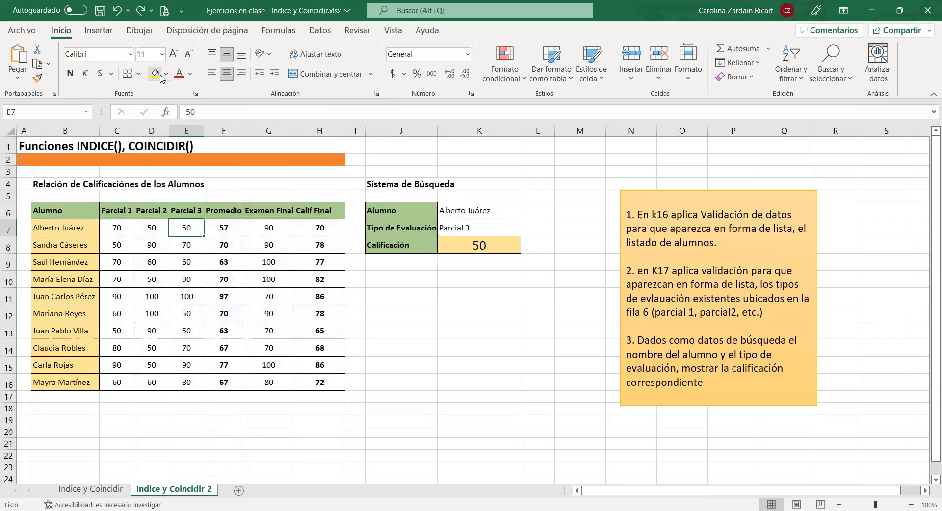
Step: Choose the student listed in B14 from the validated Alumno list in K6
click(510, 211)
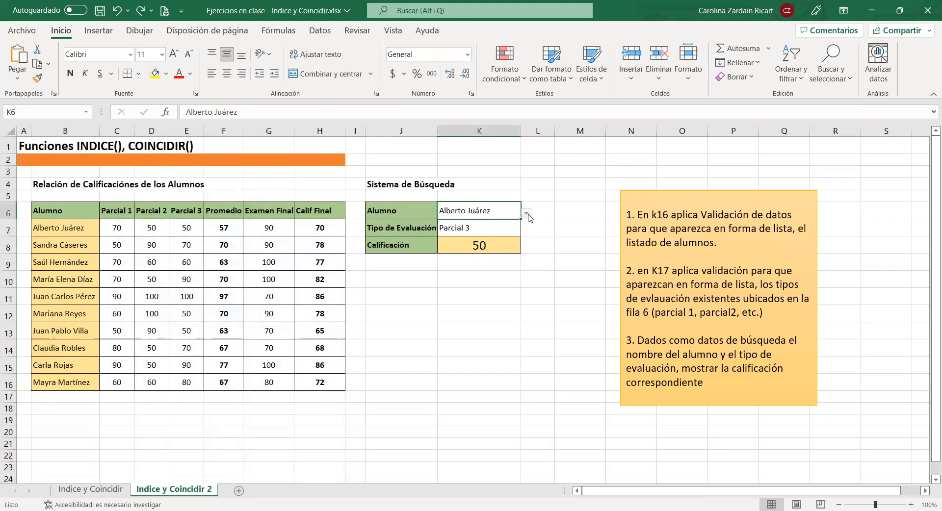
click(526, 215)
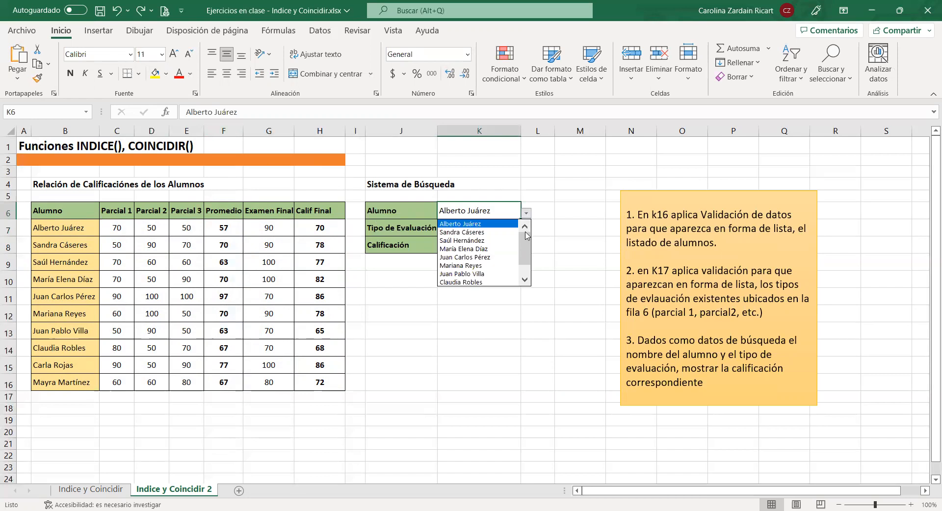
scroll(524, 258, down, 1)
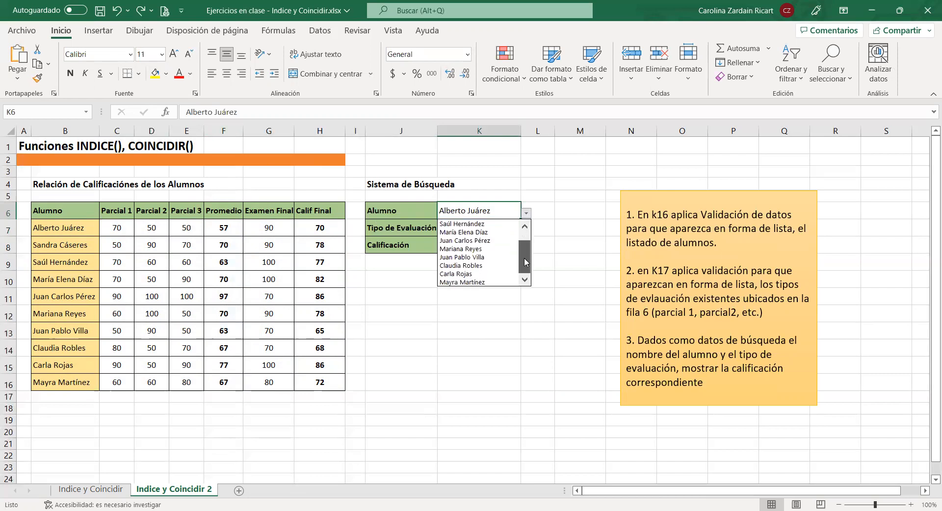
click(483, 266)
Step: Test the Tipo de Evaluación list in K7 with Examen Final and set it to Calif Final
click(515, 232)
click(526, 231)
click(499, 274)
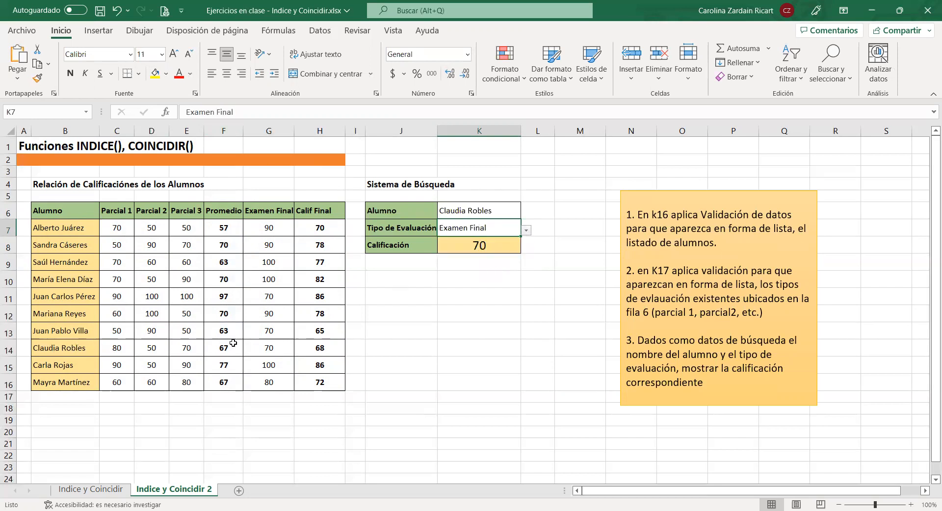
click(526, 231)
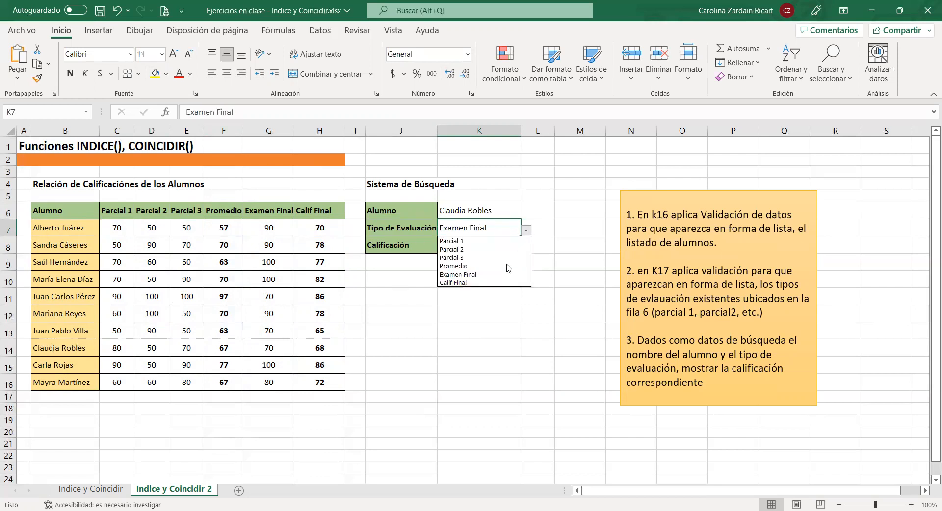
click(482, 279)
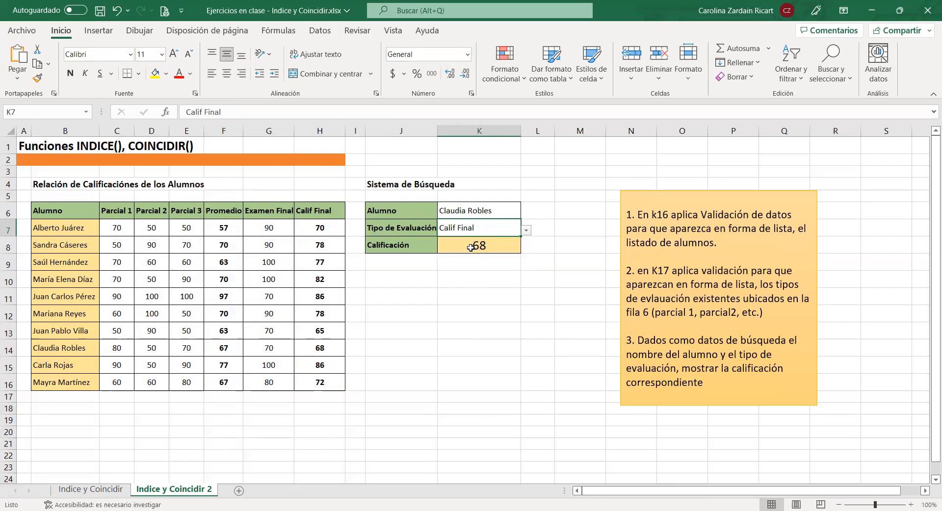